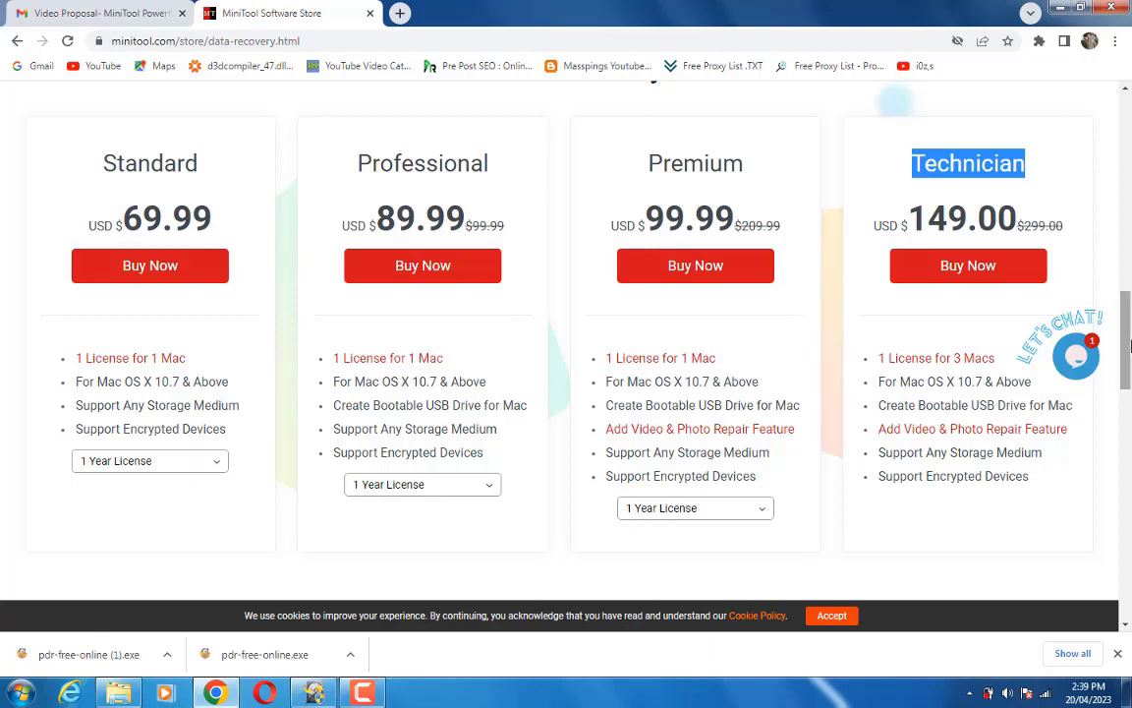
# Examine the Stellar Data Recovery for Mac plans and the Sales FAQ on the MiniTool store page.
pyautogui.scroll(-1, 1130, 354)
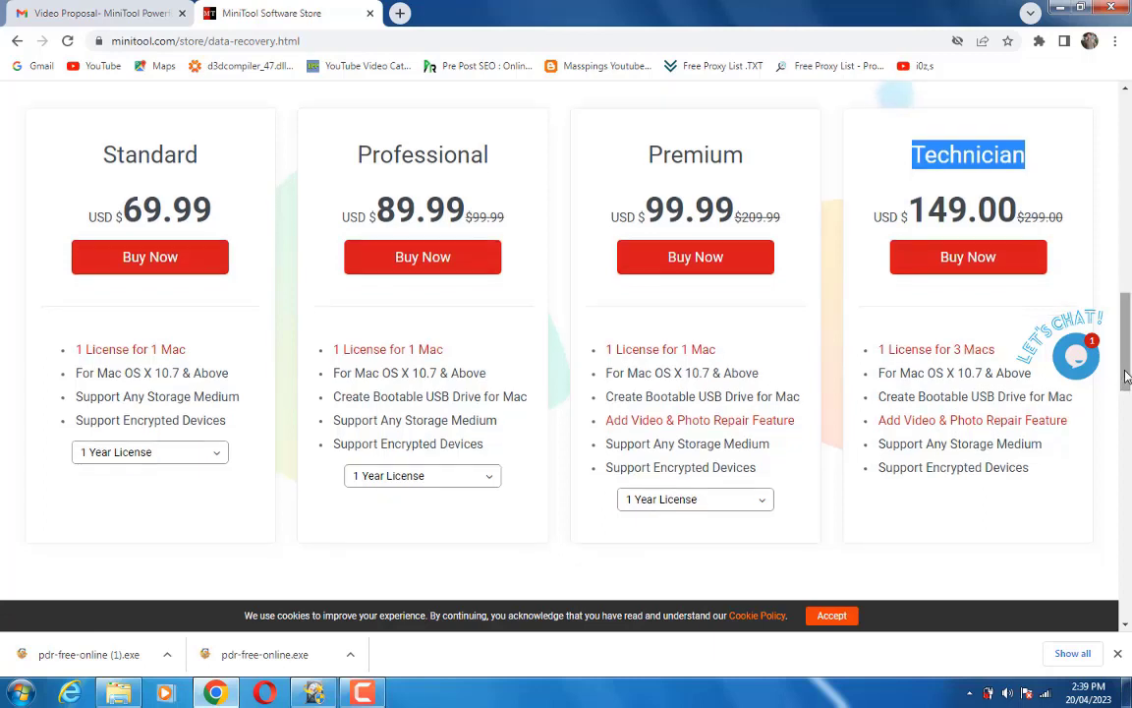
pyautogui.click(1128, 417)
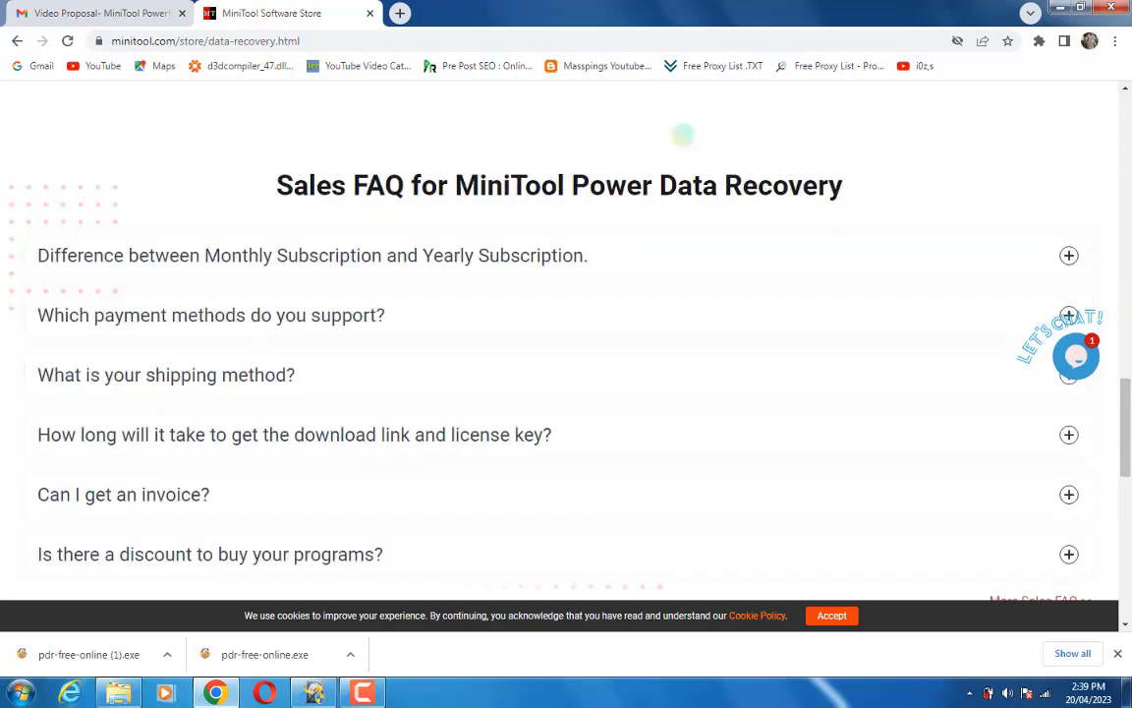
pyautogui.click(1129, 192)
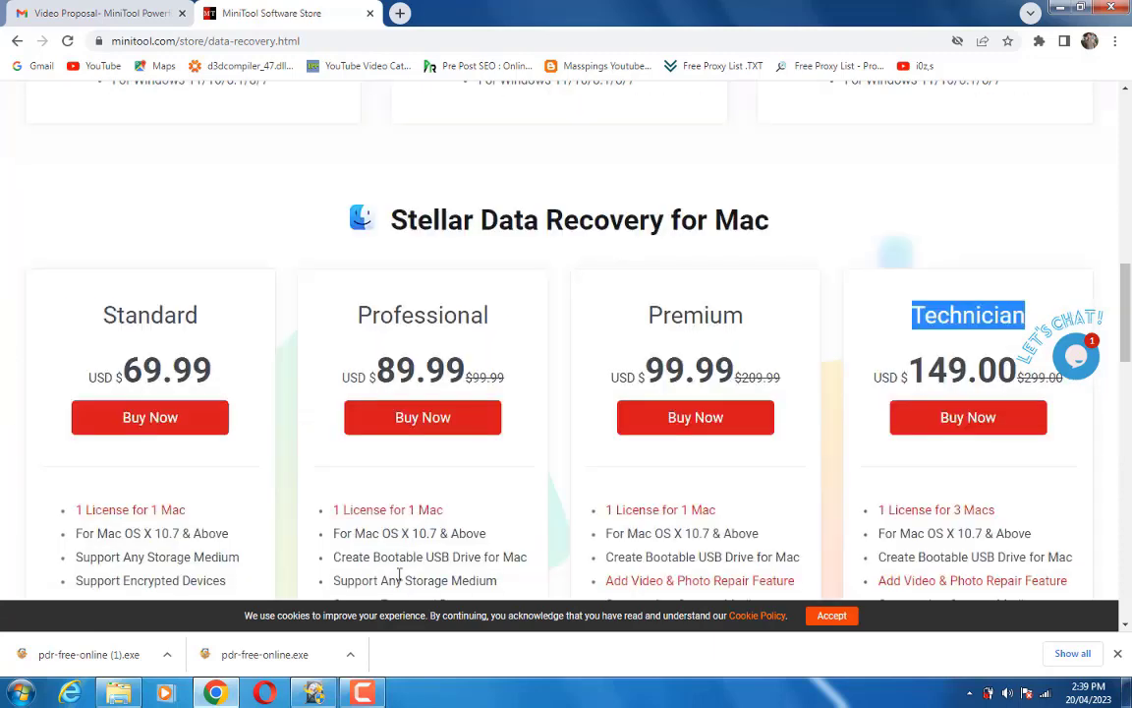
pyautogui.click(351, 654)
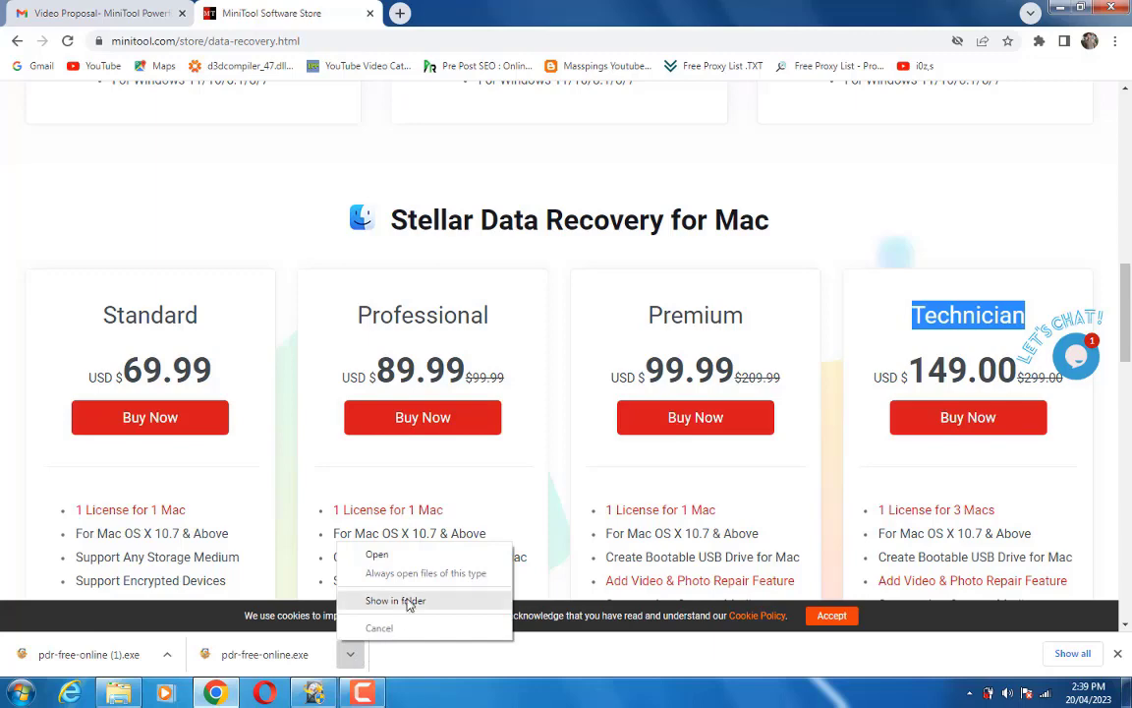
pyautogui.click(544, 160)
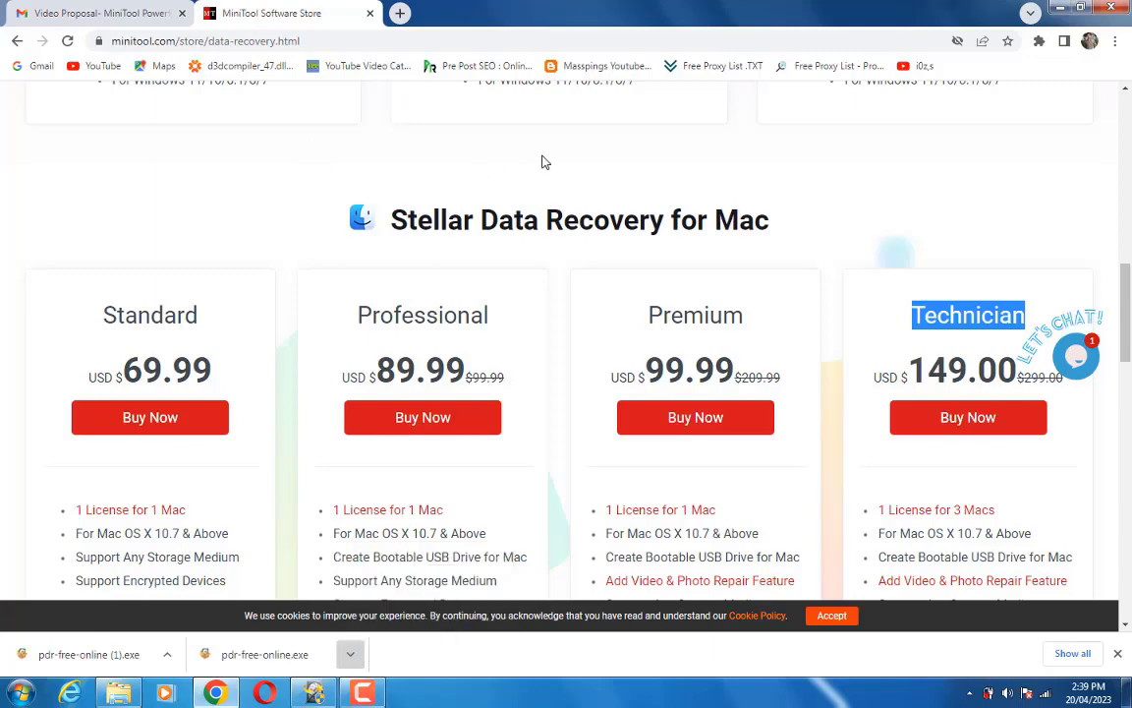
pyautogui.click(545, 177)
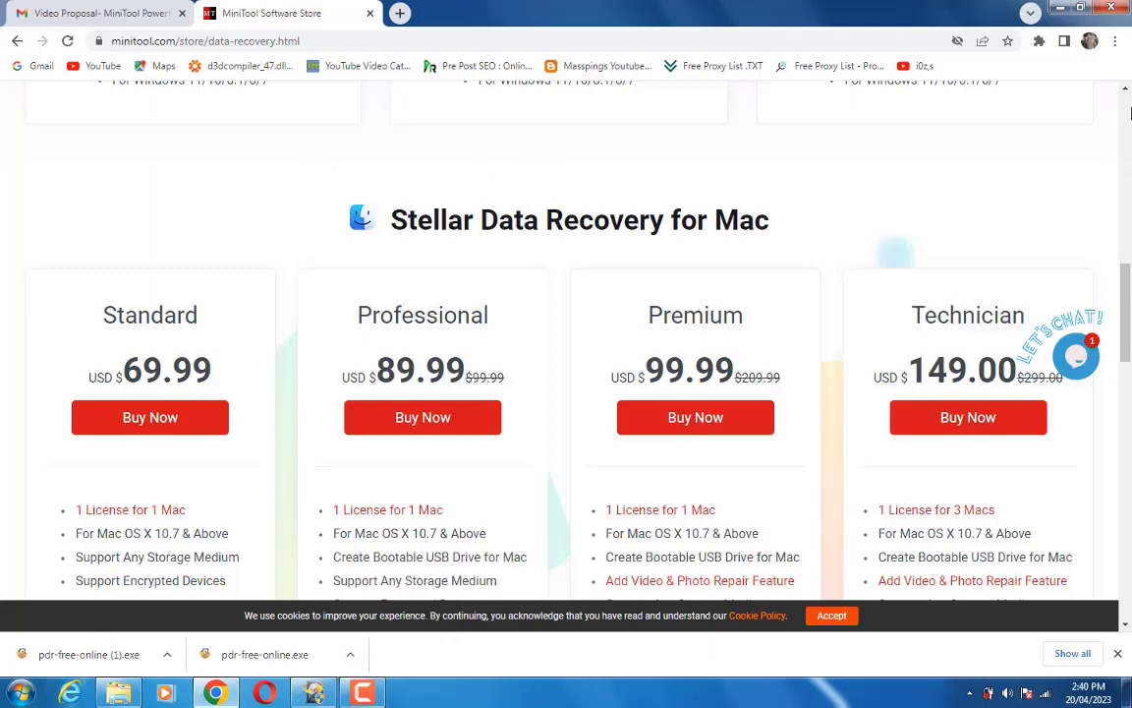
pyautogui.click(1129, 108)
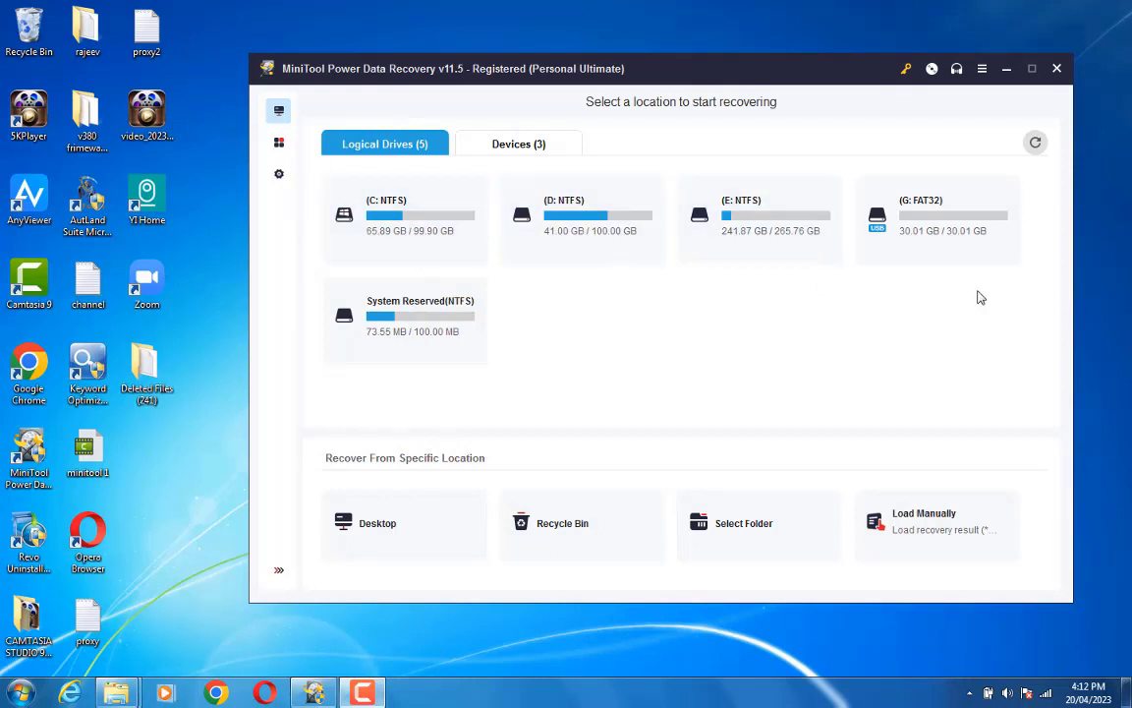
# View the computer's hard disks and removable drives in Windows Explorer, and close the window.
pyautogui.click(20, 692)
pyautogui.click(236, 489)
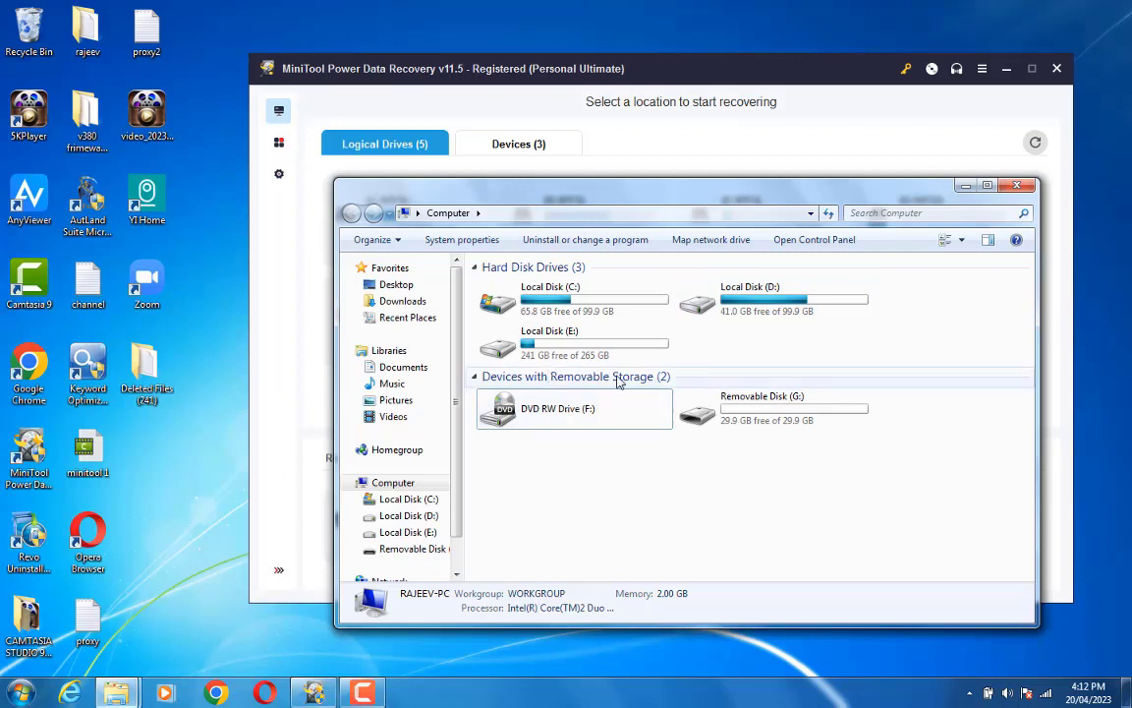
pyautogui.click(1015, 187)
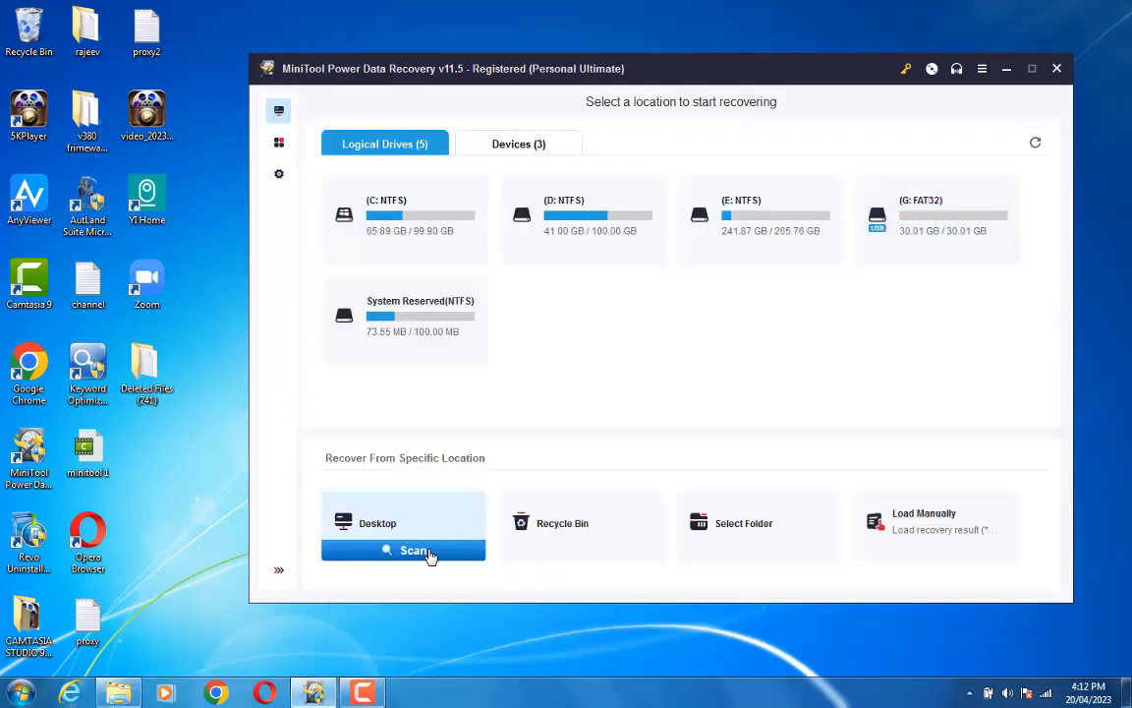
# Look at the Desktop, Recycle Bin and Select Folder recovery options, opening the directory chooser and cancelling it.
pyautogui.moveTo(562, 535)
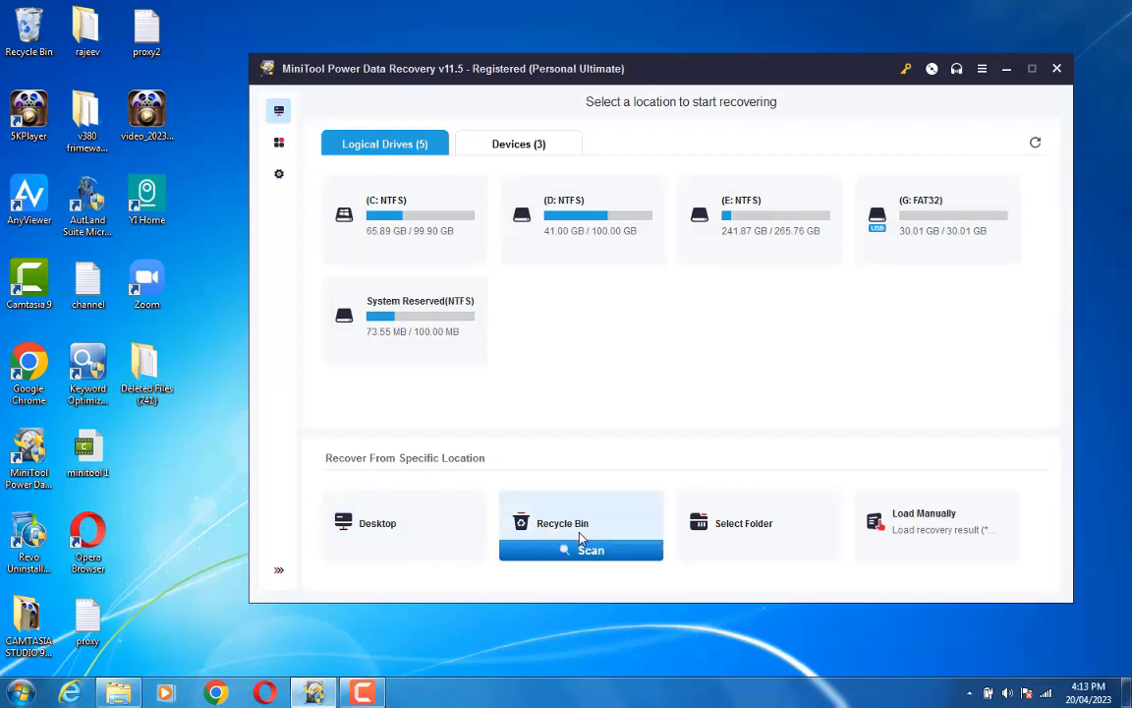
pyautogui.moveTo(729, 533)
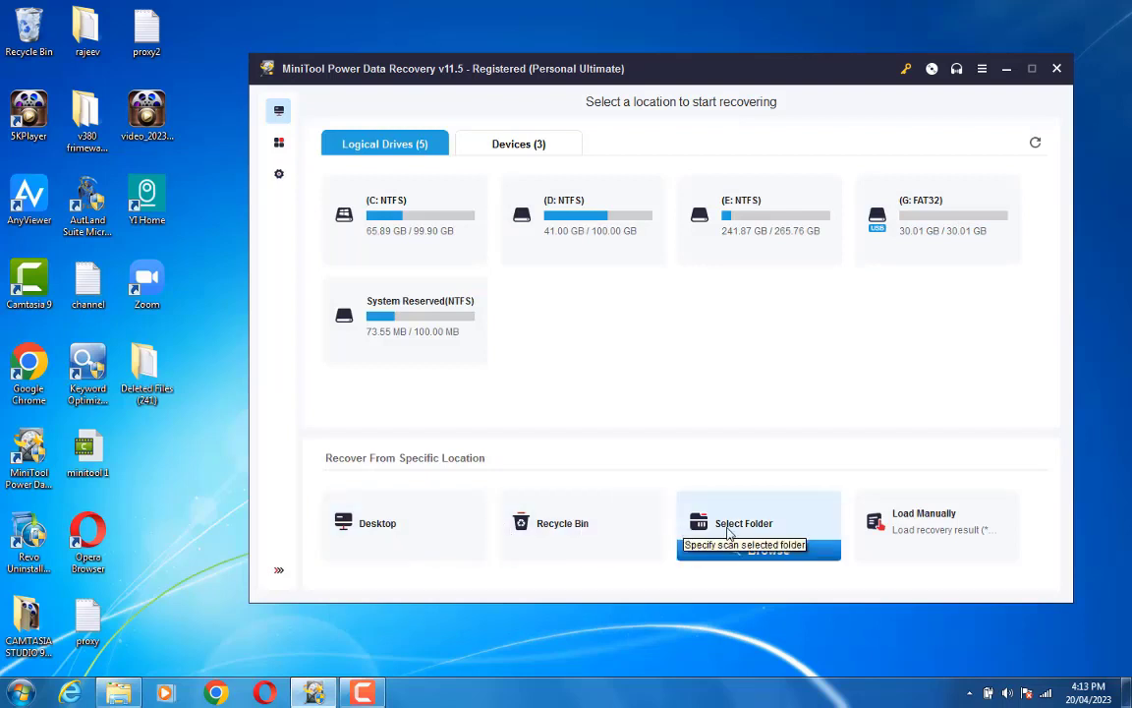
pyautogui.click(757, 548)
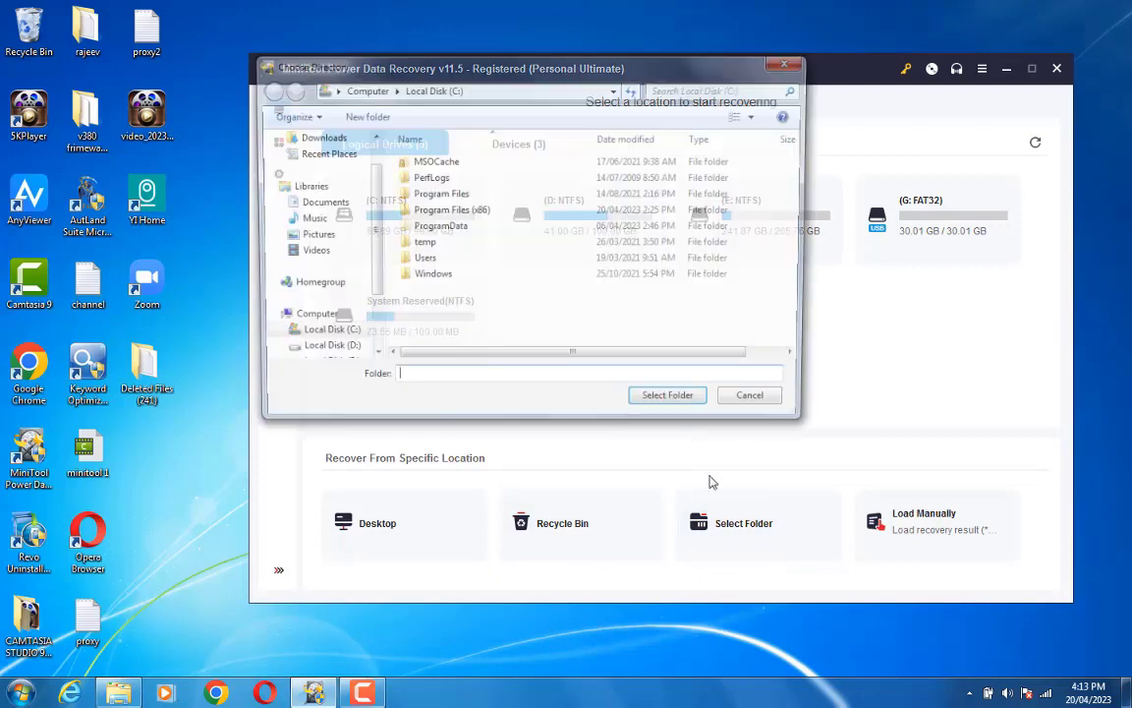
pyautogui.click(760, 404)
# Inspect the Load Manually option and its *.rss file type filter, and cancel loading a scan result.
pyautogui.moveTo(909, 513)
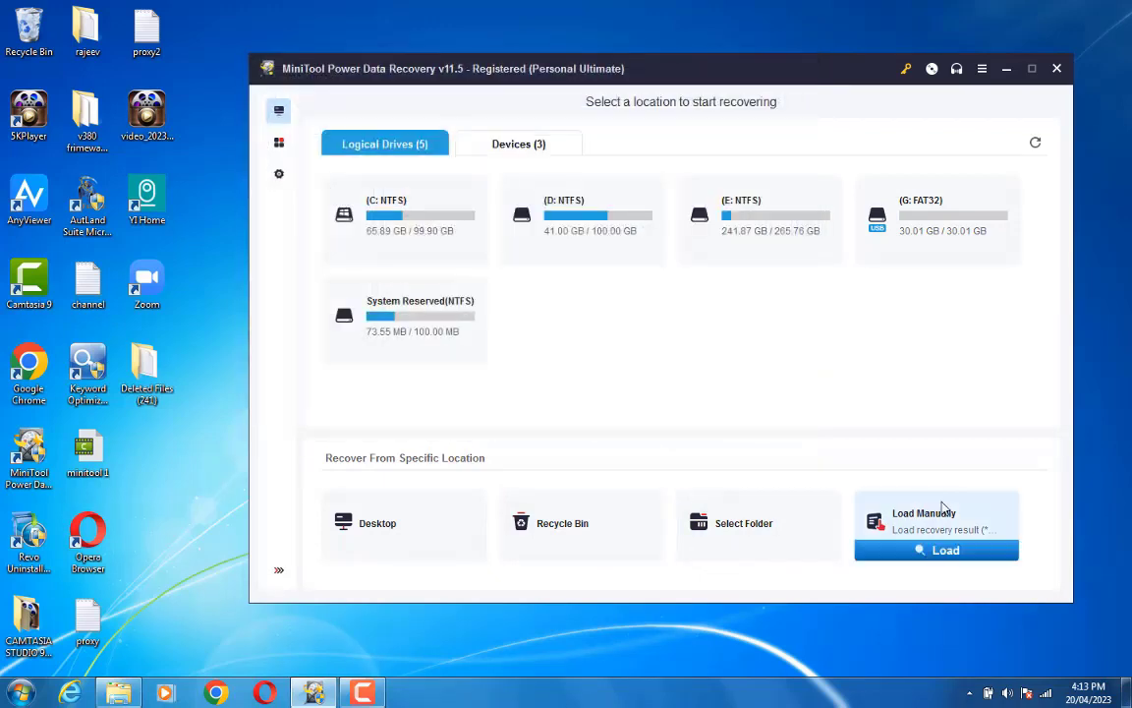
pyautogui.click(945, 554)
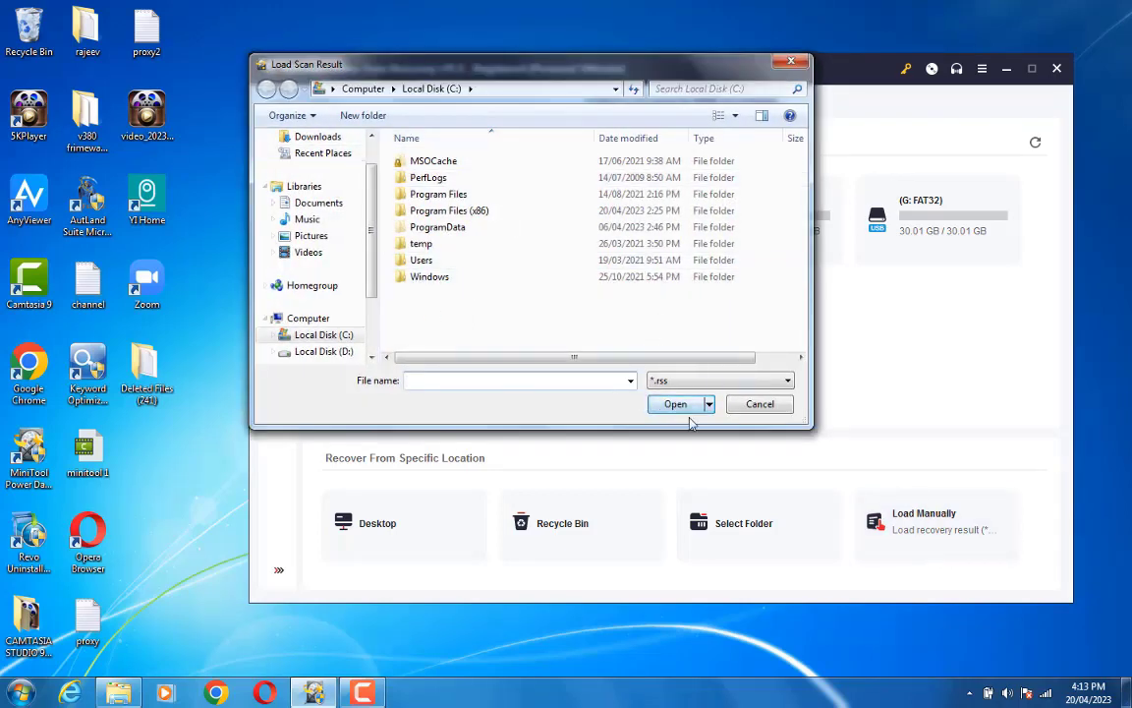
pyautogui.click(712, 383)
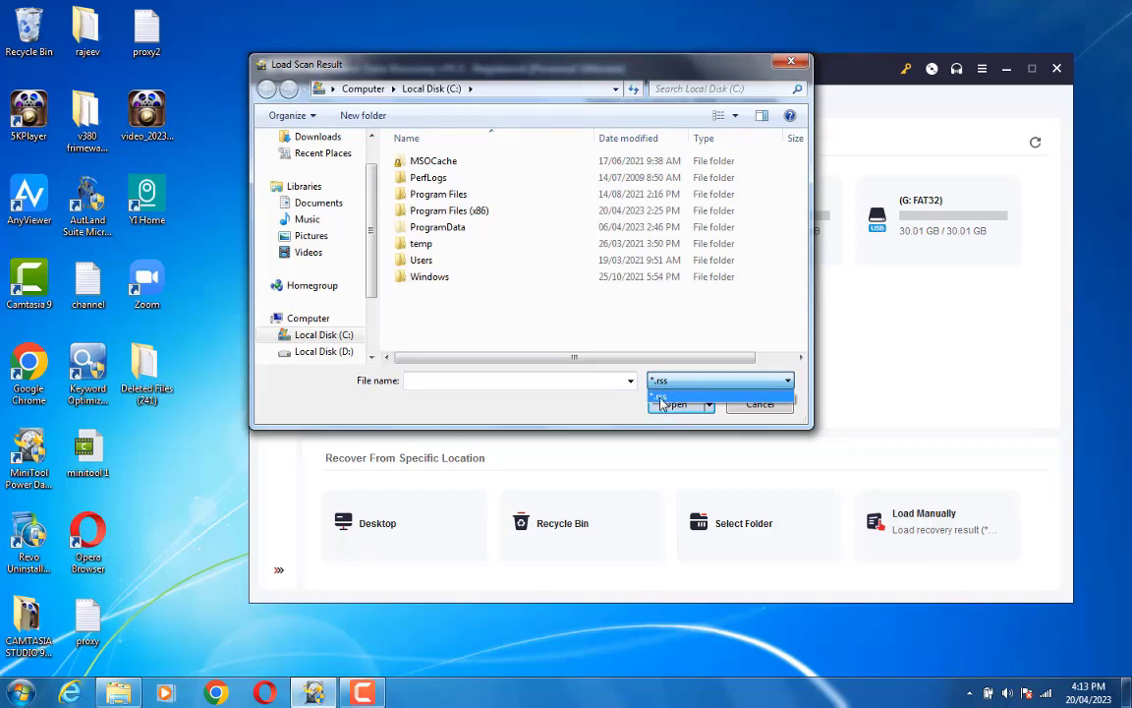
pyautogui.click(744, 419)
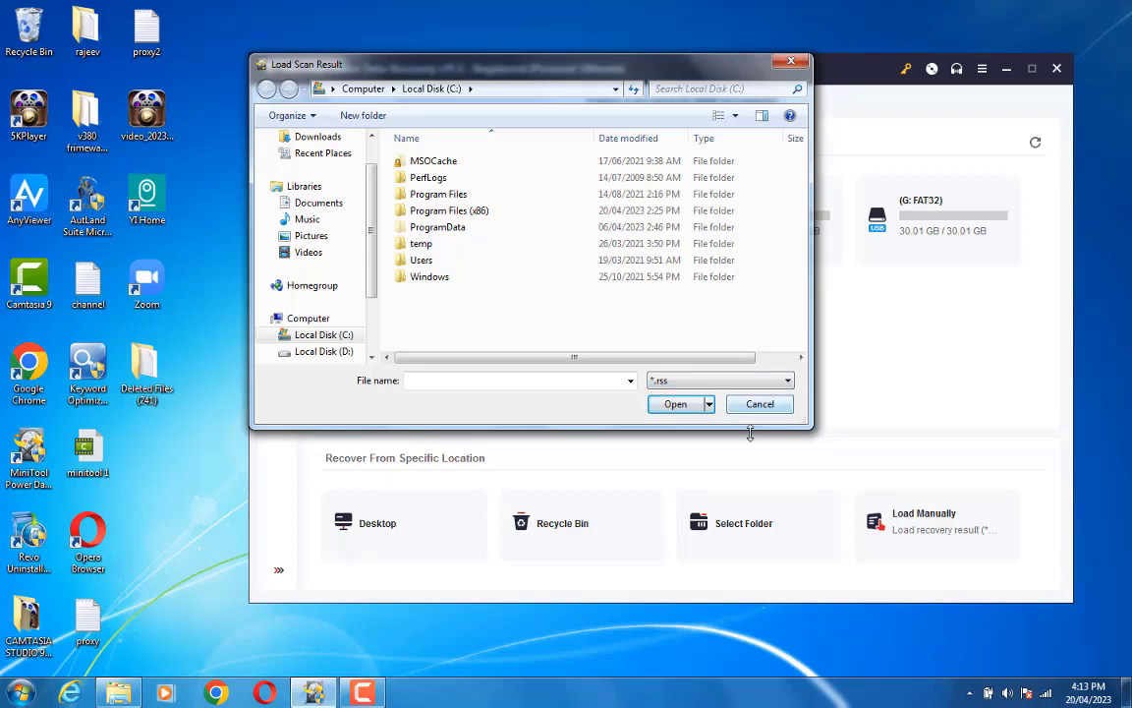
pyautogui.click(759, 404)
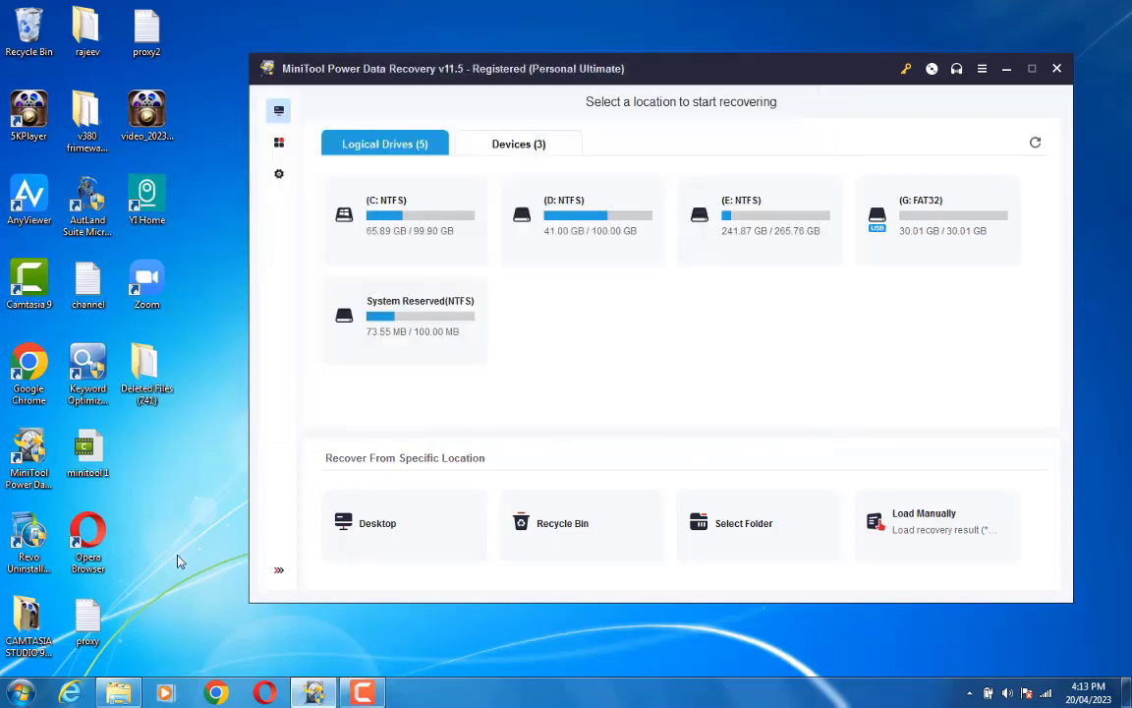
# Expand the collapsed sidebar and look through the specific recovery locations, ending with Load Manually in view.
pyautogui.click(278, 571)
pyautogui.moveTo(894, 530)
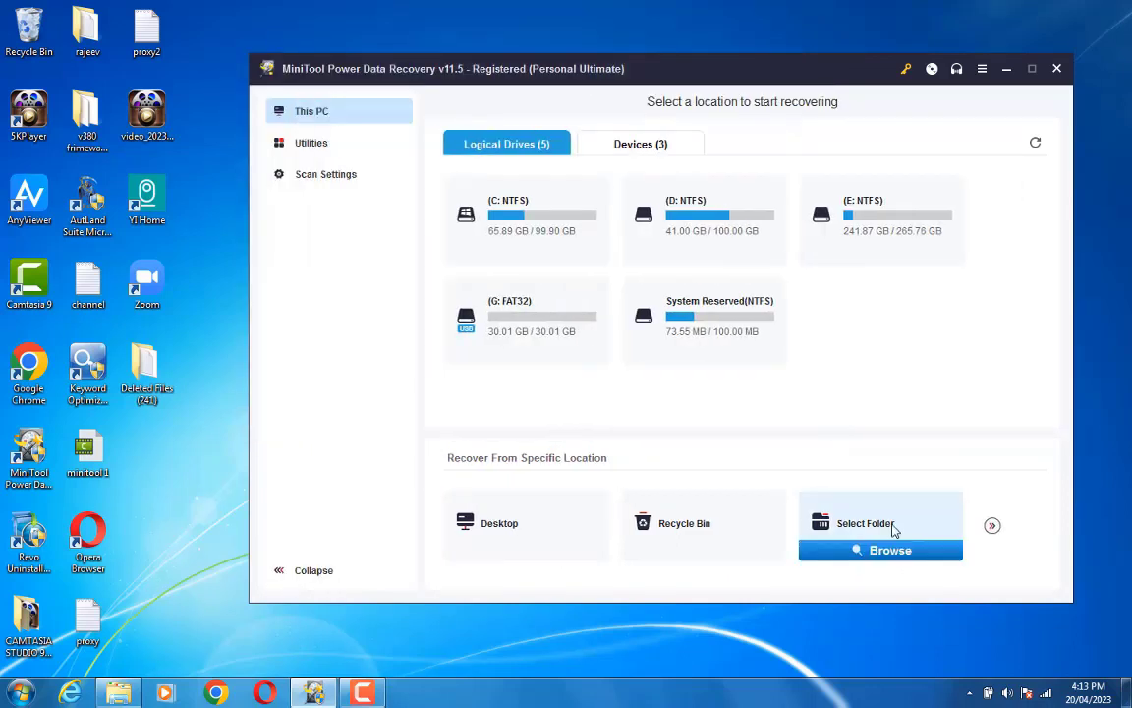
pyautogui.click(993, 526)
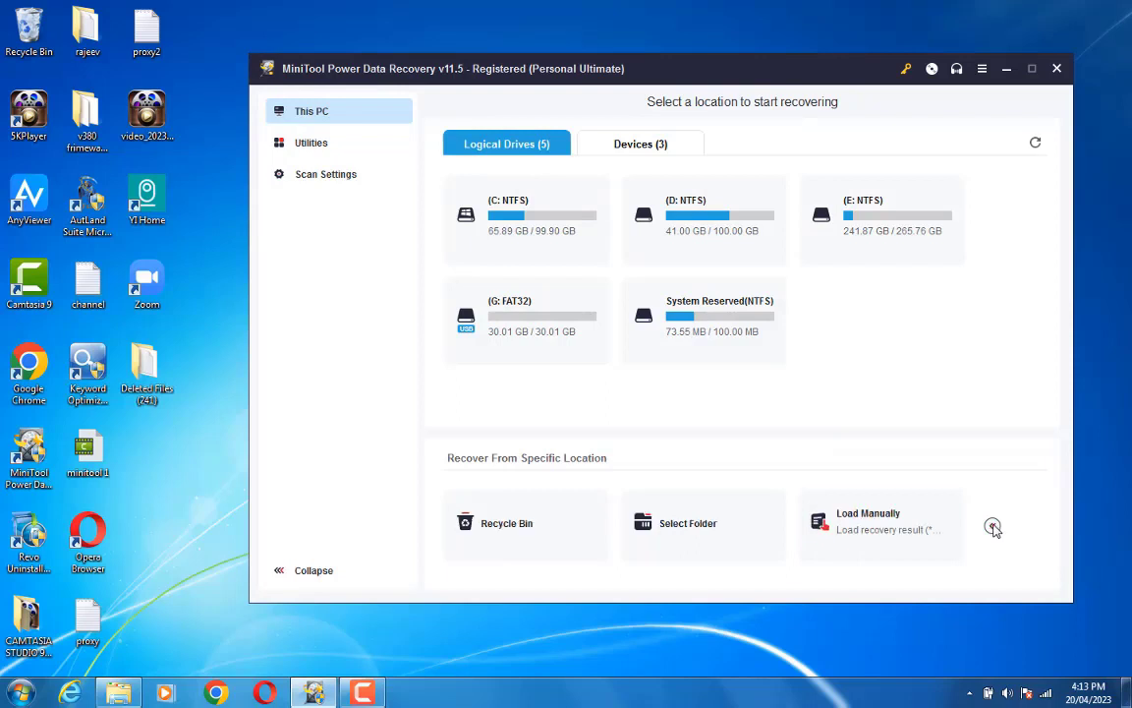
pyautogui.click(992, 527)
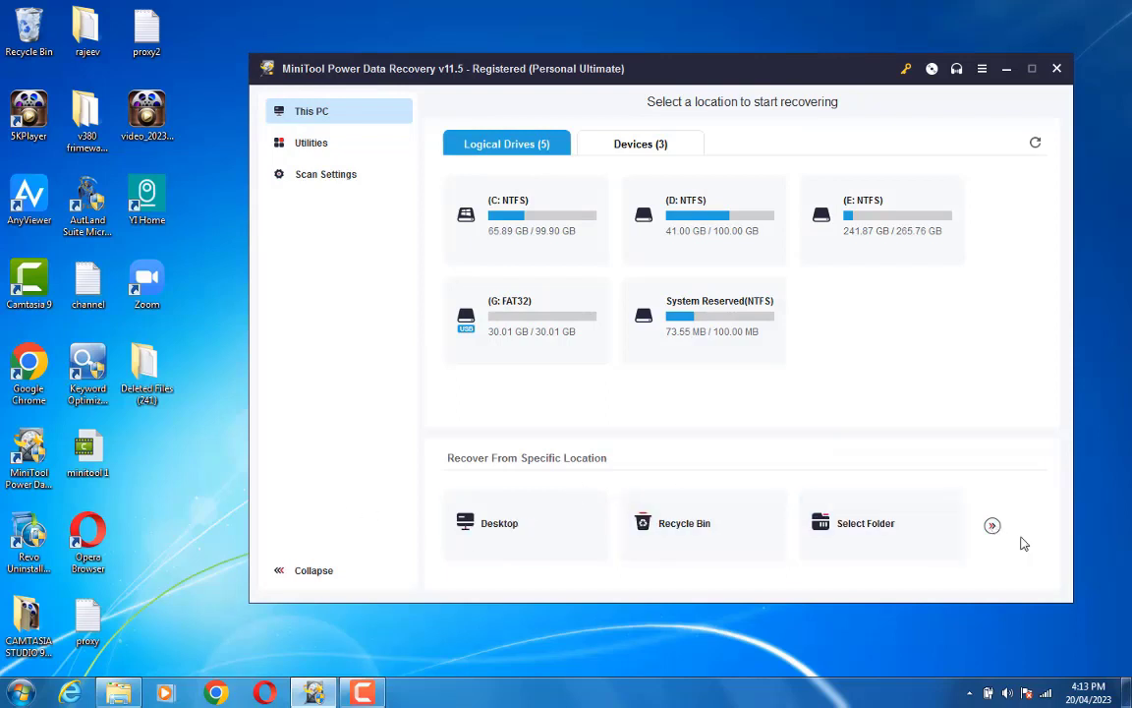
pyautogui.click(992, 527)
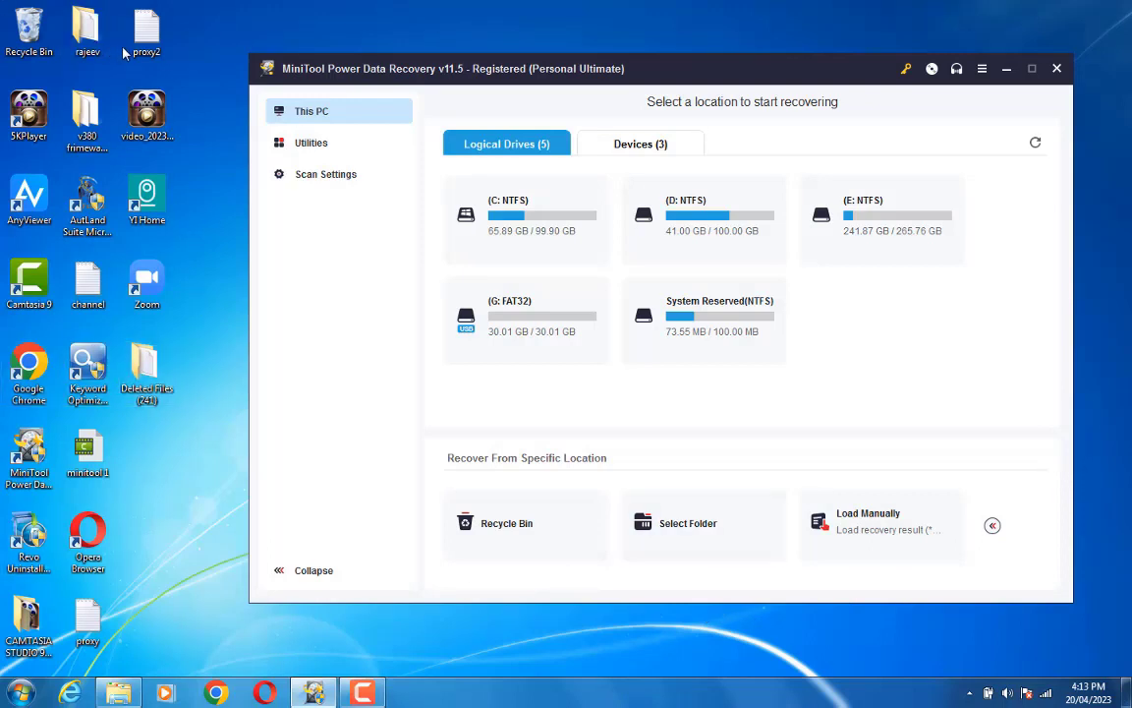
# Delete the proxy2 text file from the desktop folder beside the Recycle Bin, and minimize the folder window.
pyautogui.doubleClick(86, 31)
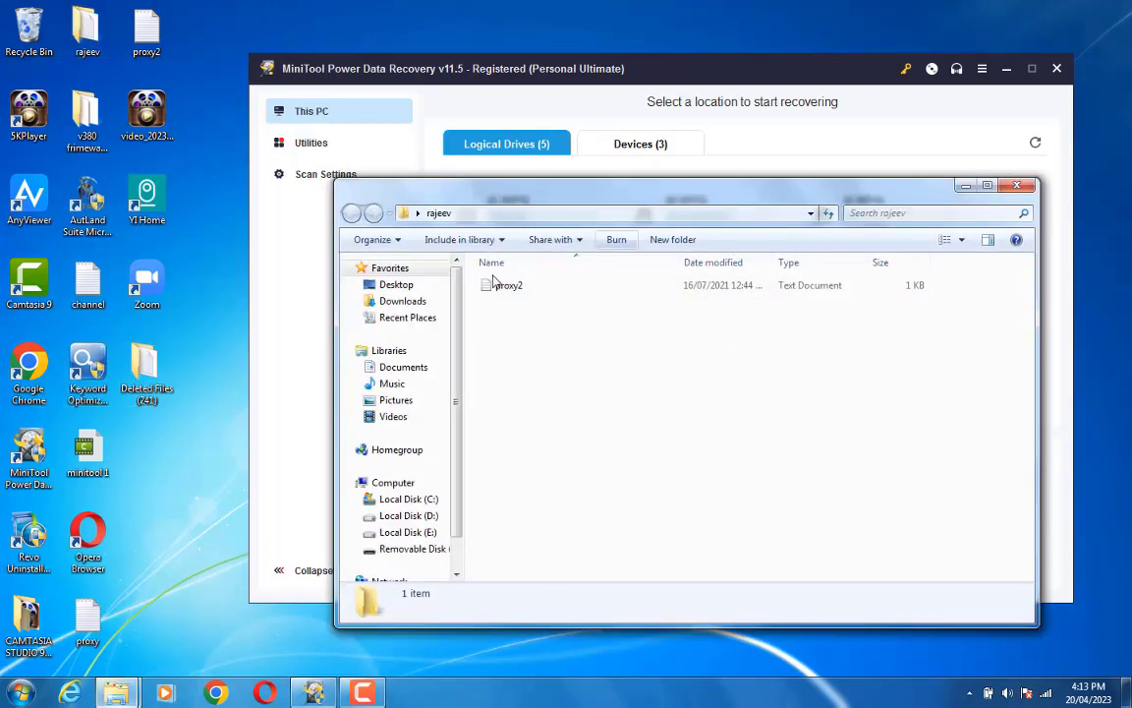
pyautogui.click(506, 291)
pyautogui.press('Delete')
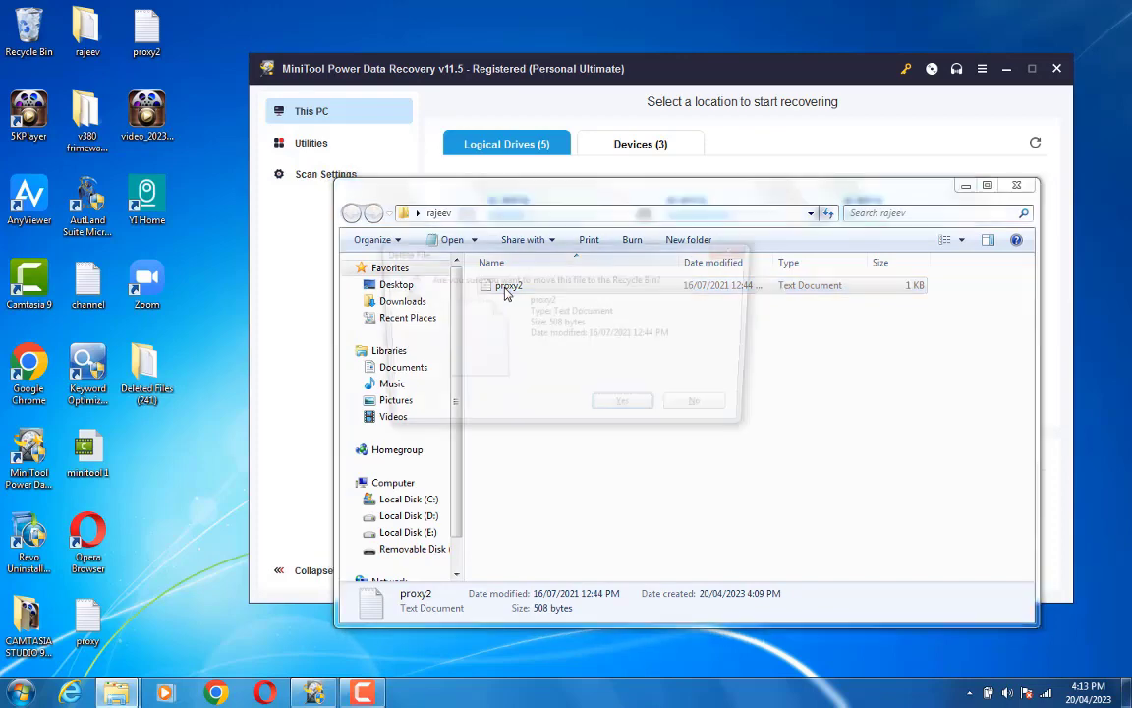
pyautogui.press('Return')
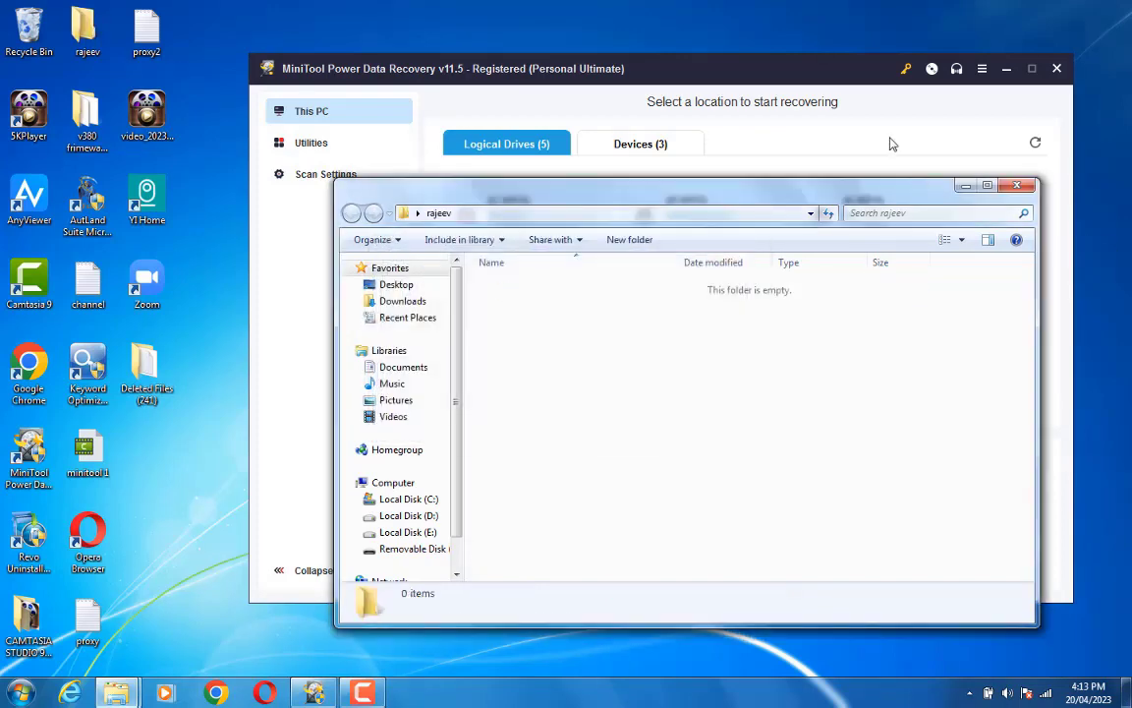
pyautogui.click(965, 185)
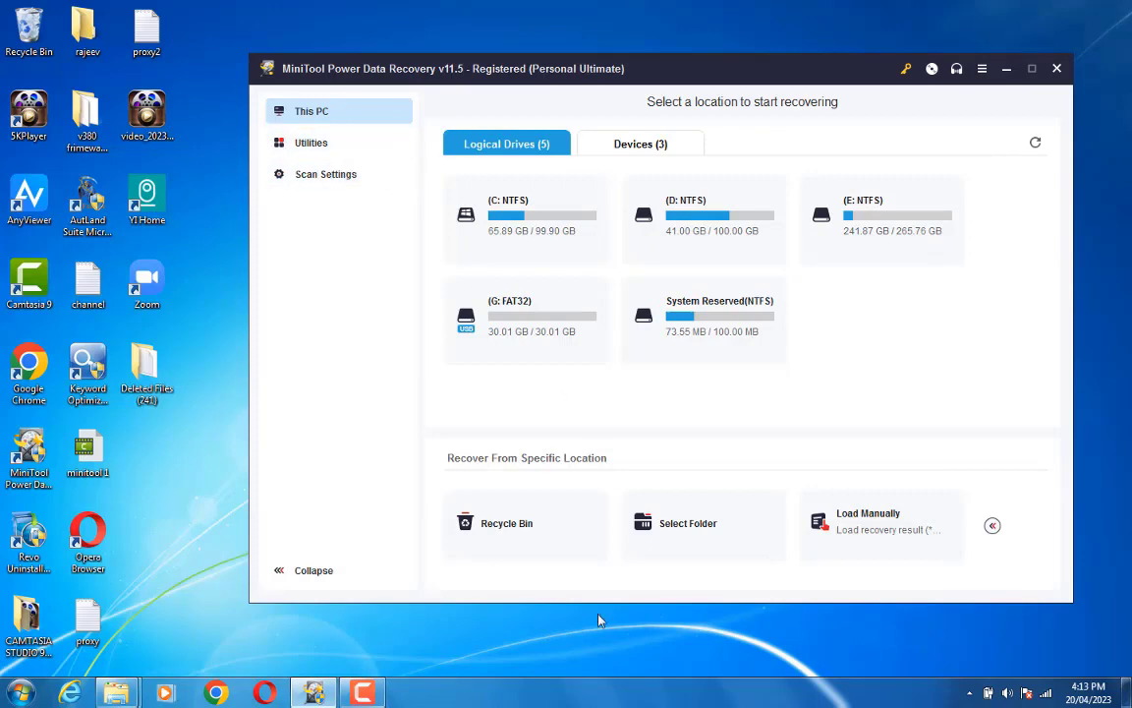
# Start a Select Folder recovery scan of the desktop folder that held the deleted proxy2 file.
pyautogui.moveTo(641, 525)
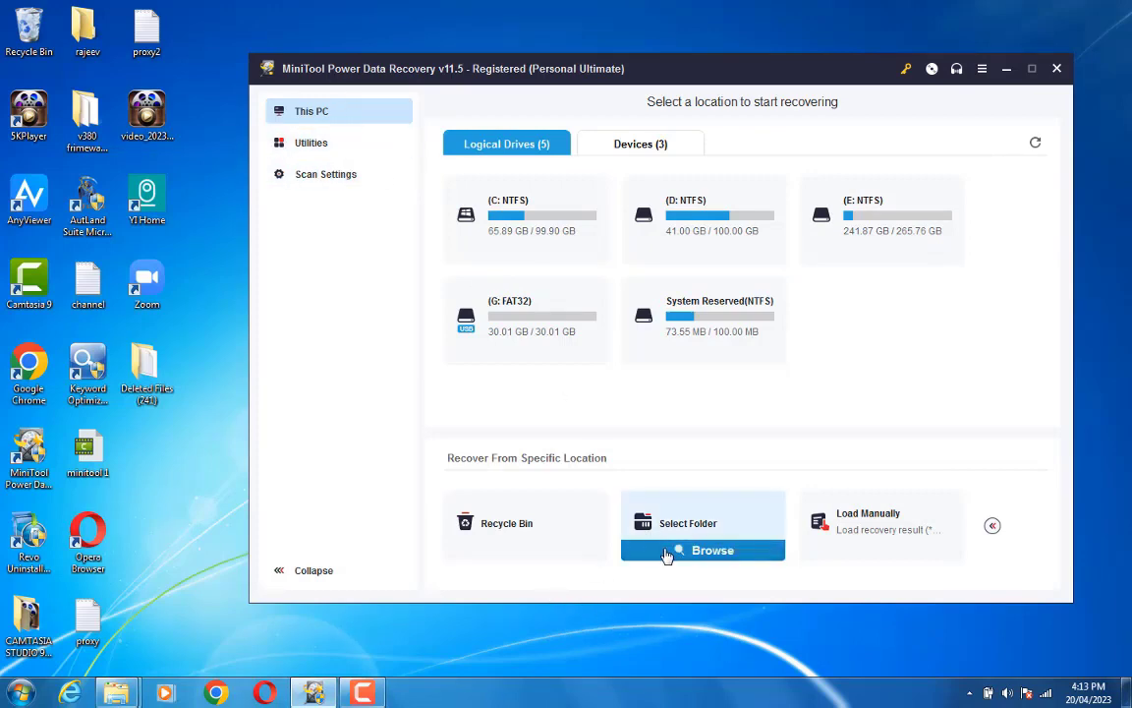
pyautogui.click(666, 552)
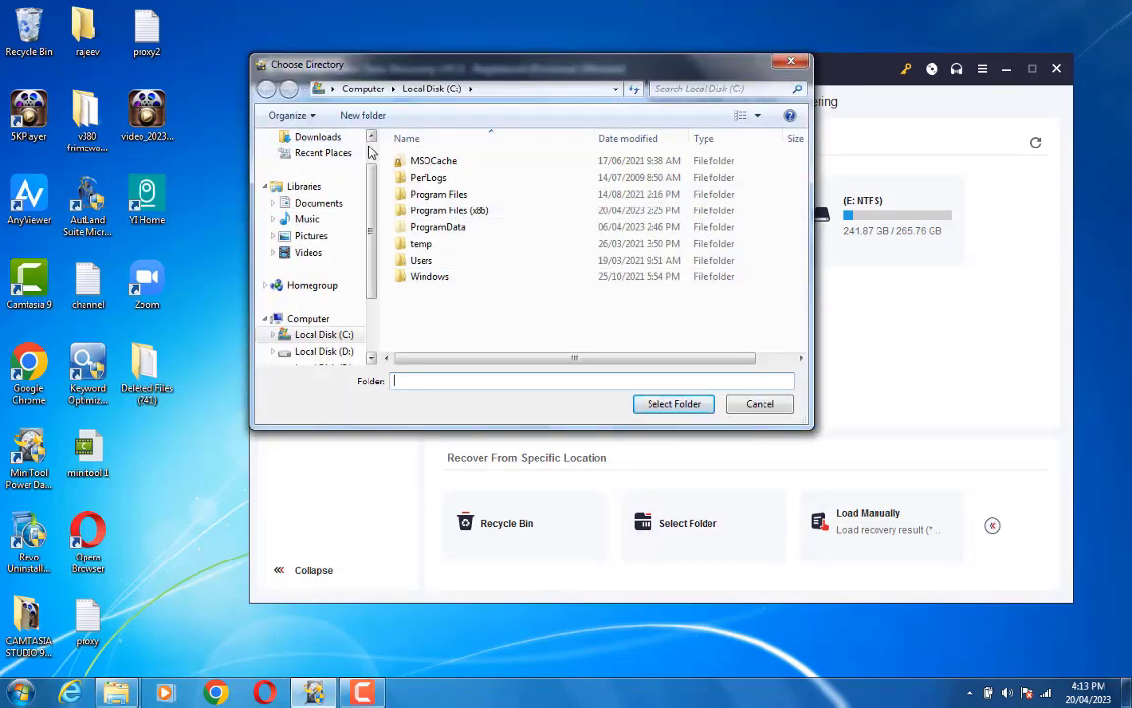
pyautogui.scroll(2, 371, 151)
pyautogui.click(315, 158)
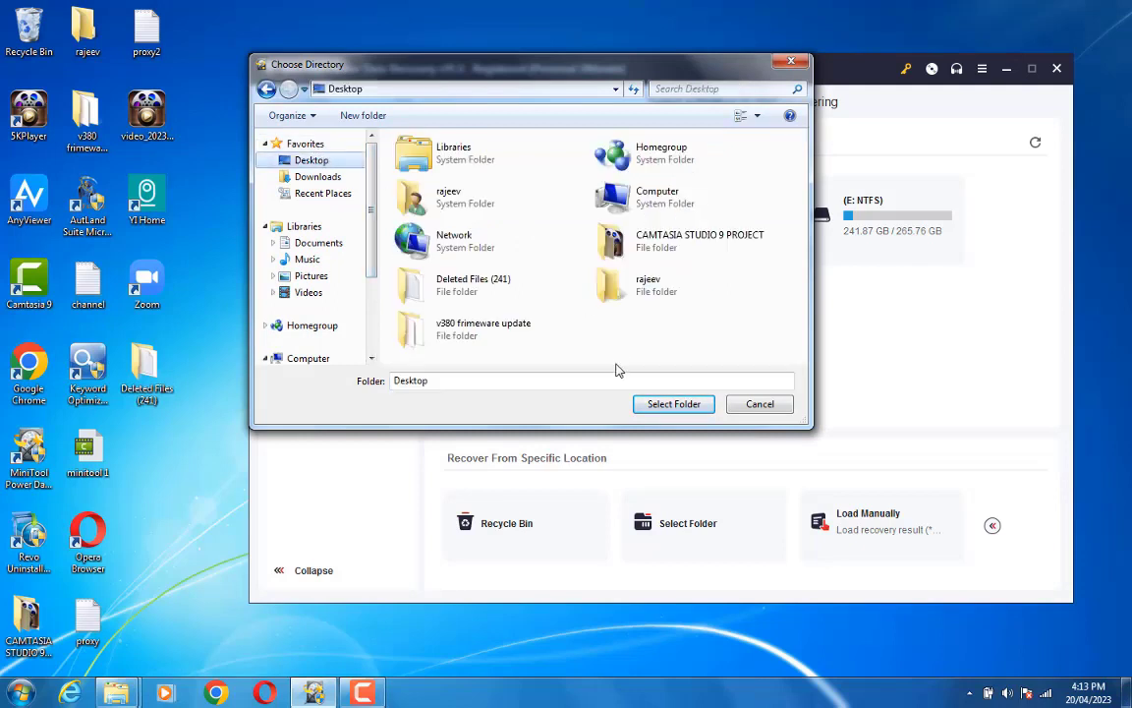
pyautogui.click(634, 291)
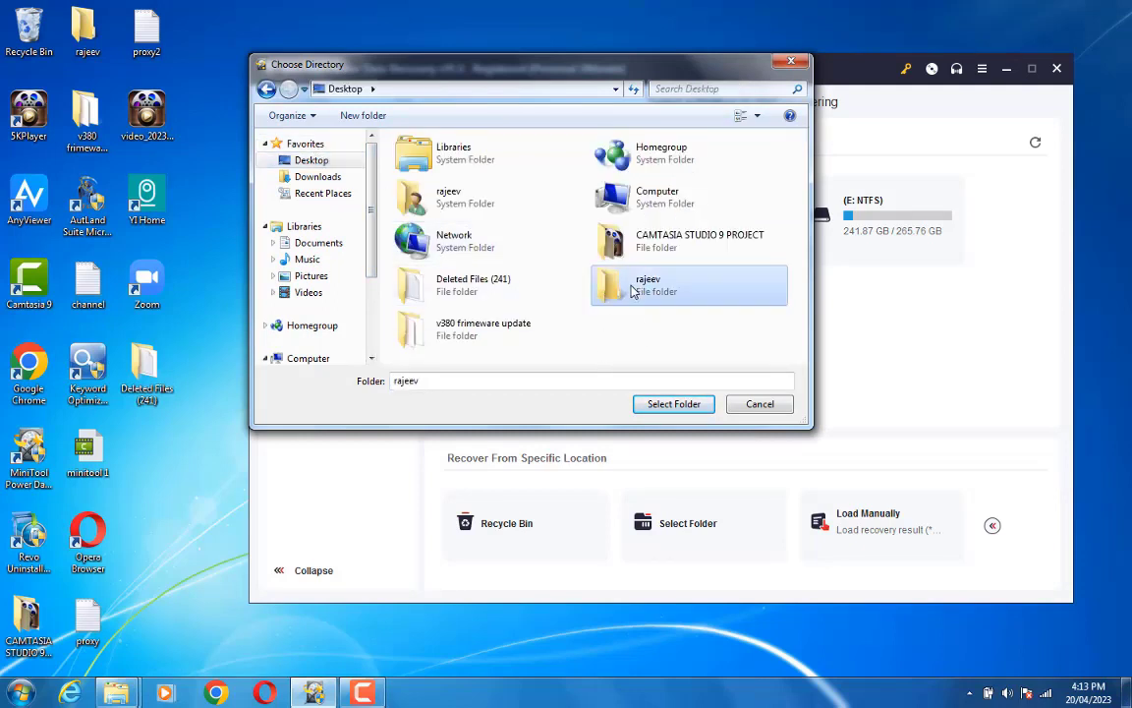
pyautogui.click(675, 406)
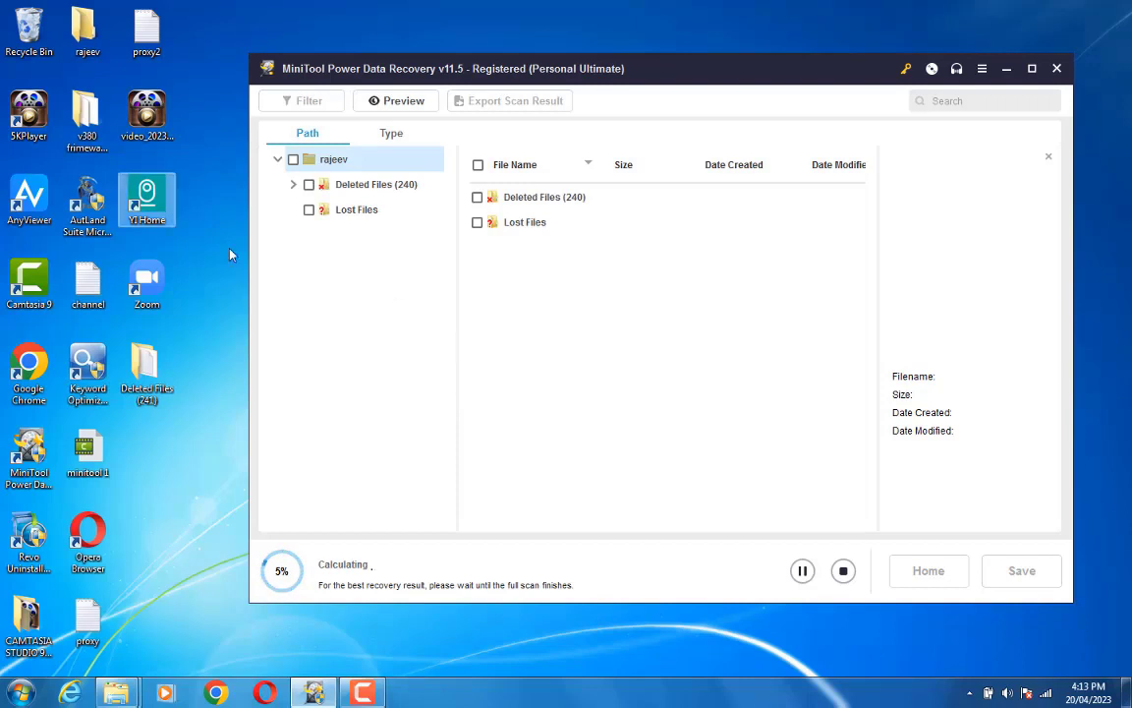
# Select proxy2.txt under Deleted Files in the scan results and recover it to the Desktop.
pyautogui.click(292, 184)
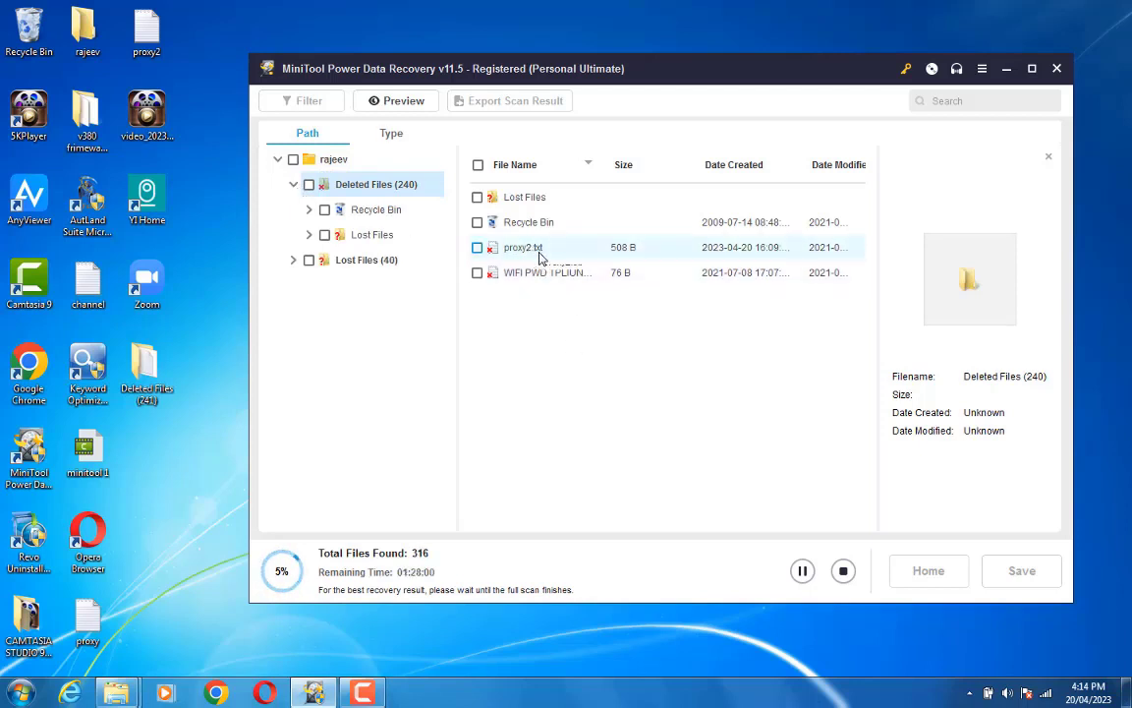
pyautogui.click(539, 254)
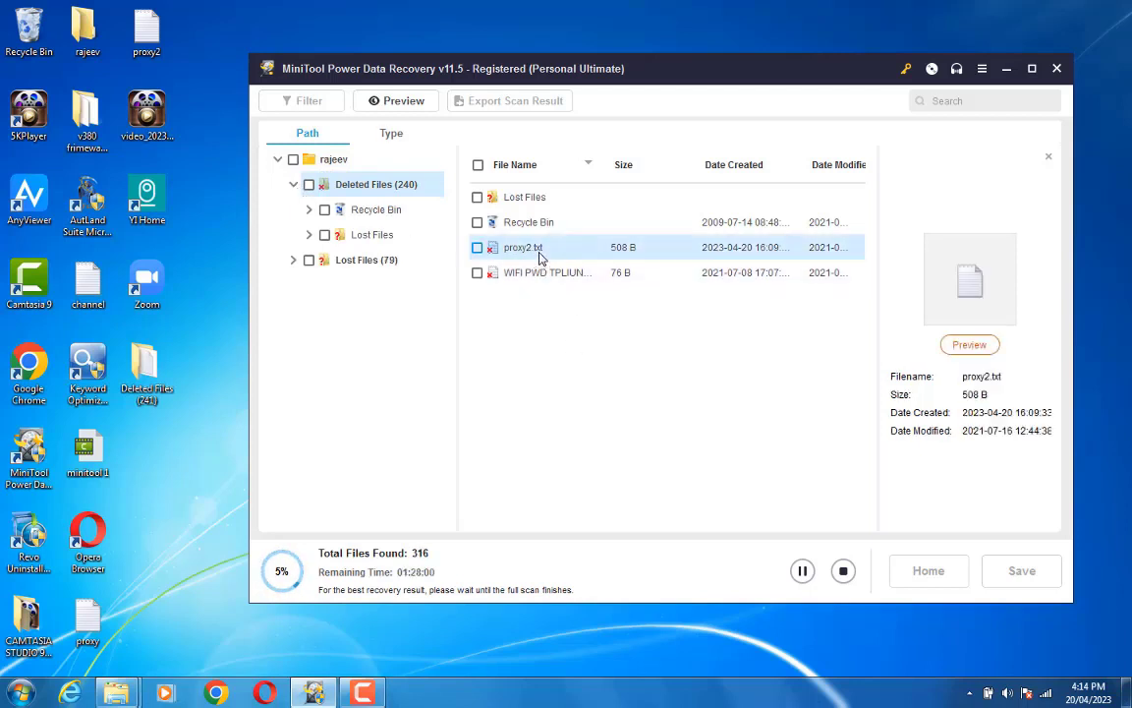
pyautogui.click(478, 247)
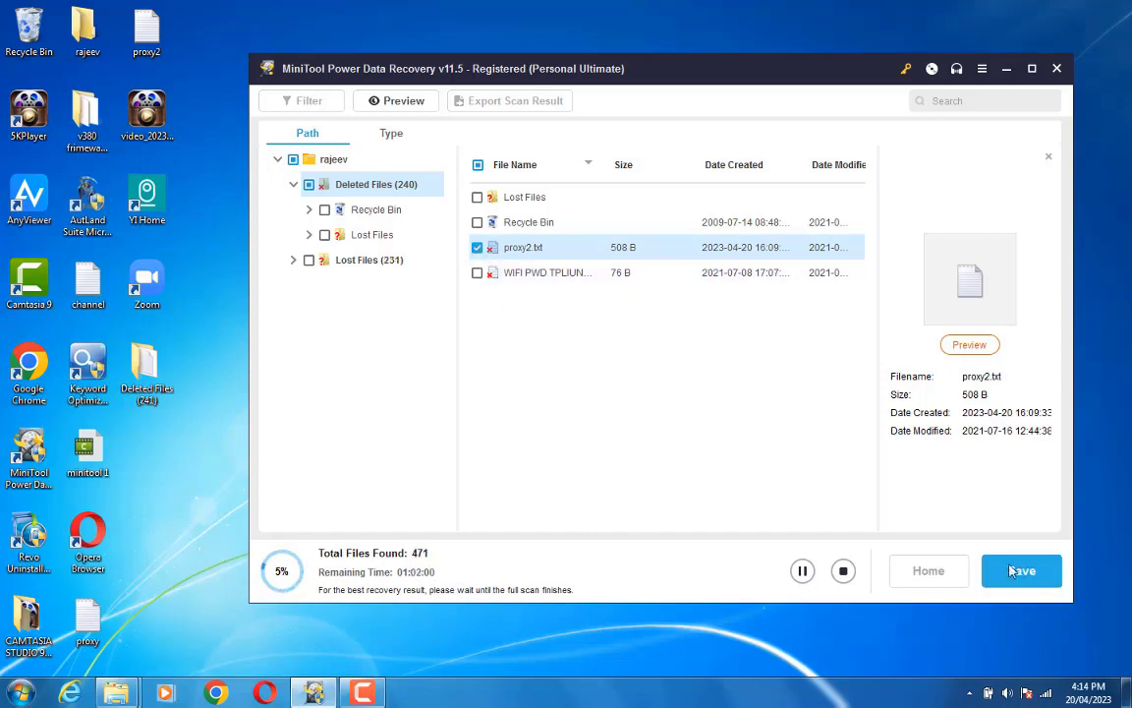
pyautogui.click(1049, 576)
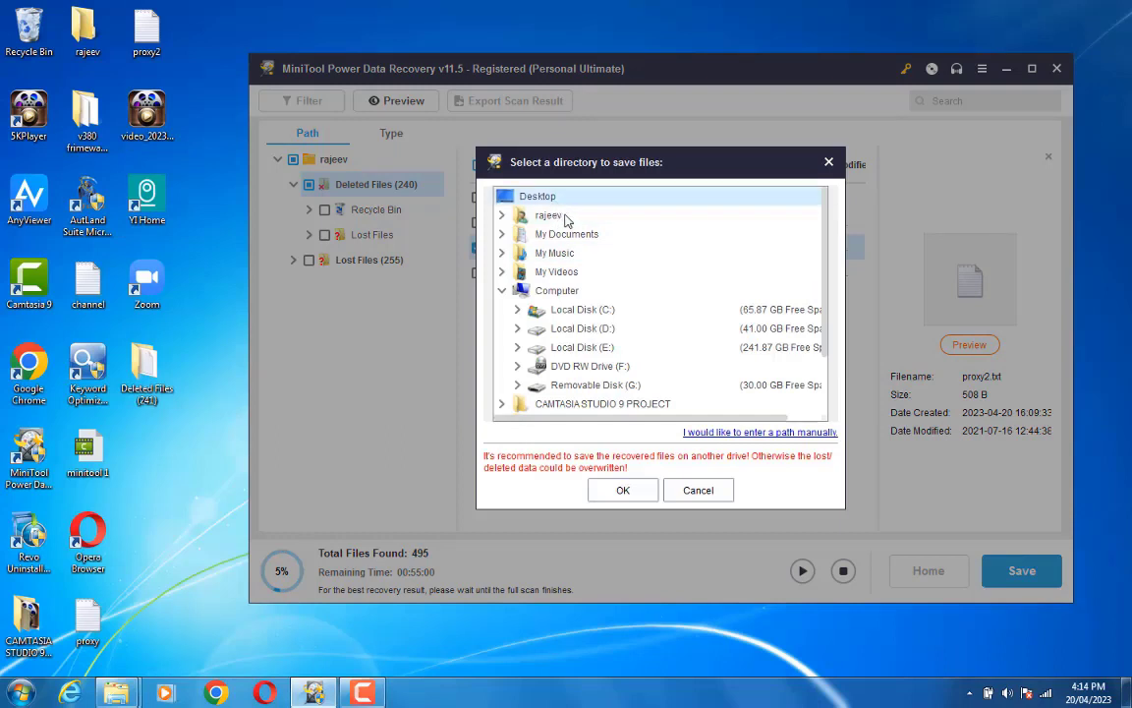
pyautogui.click(621, 489)
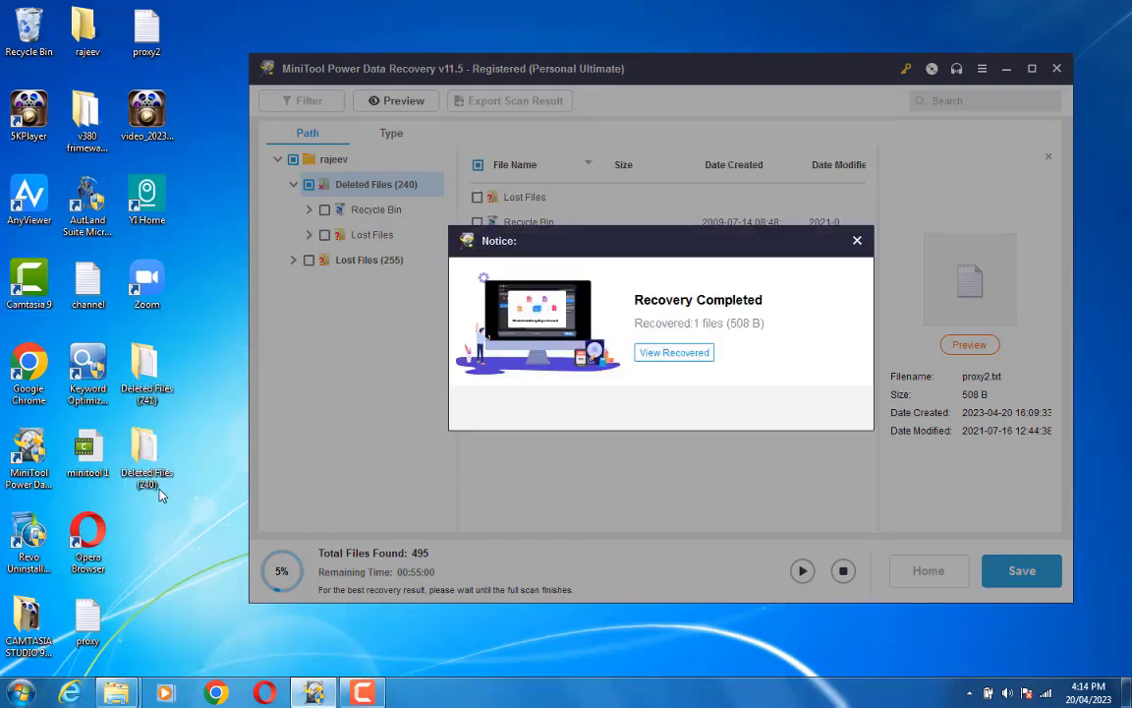
# Dismiss the recovery notice, view the recovered proxy2 file in the Deleted Files (240) desktop folder, and check the Deleted Files (241) folder.
pyautogui.click(859, 241)
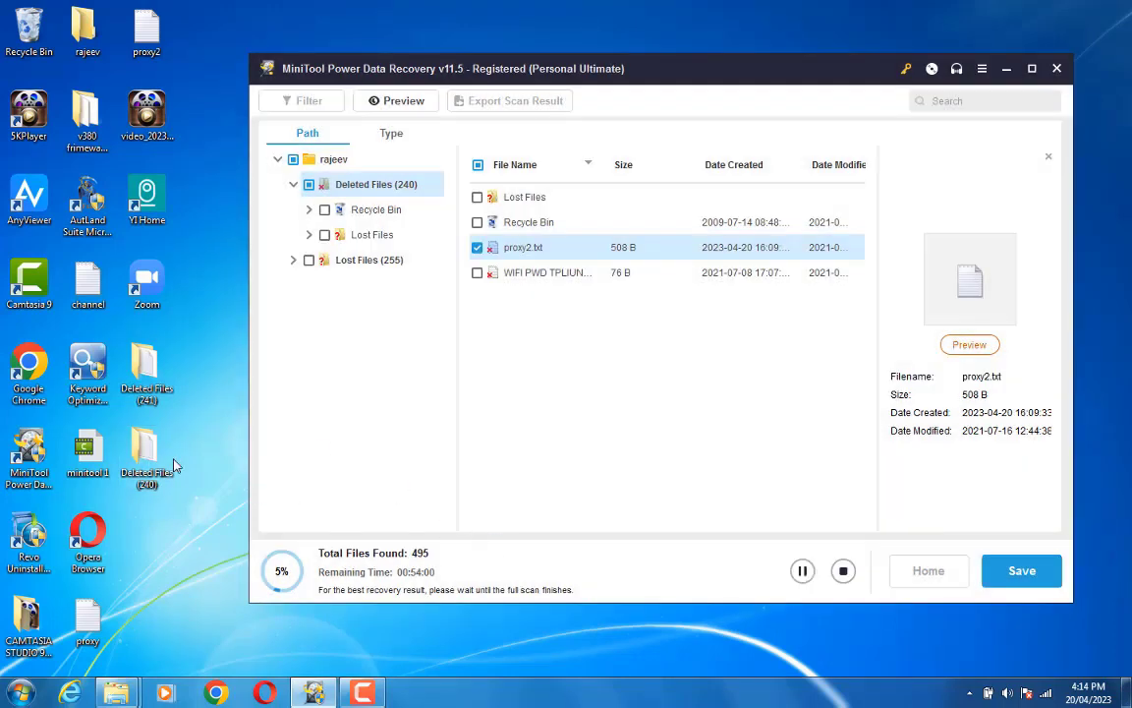
pyautogui.doubleClick(150, 461)
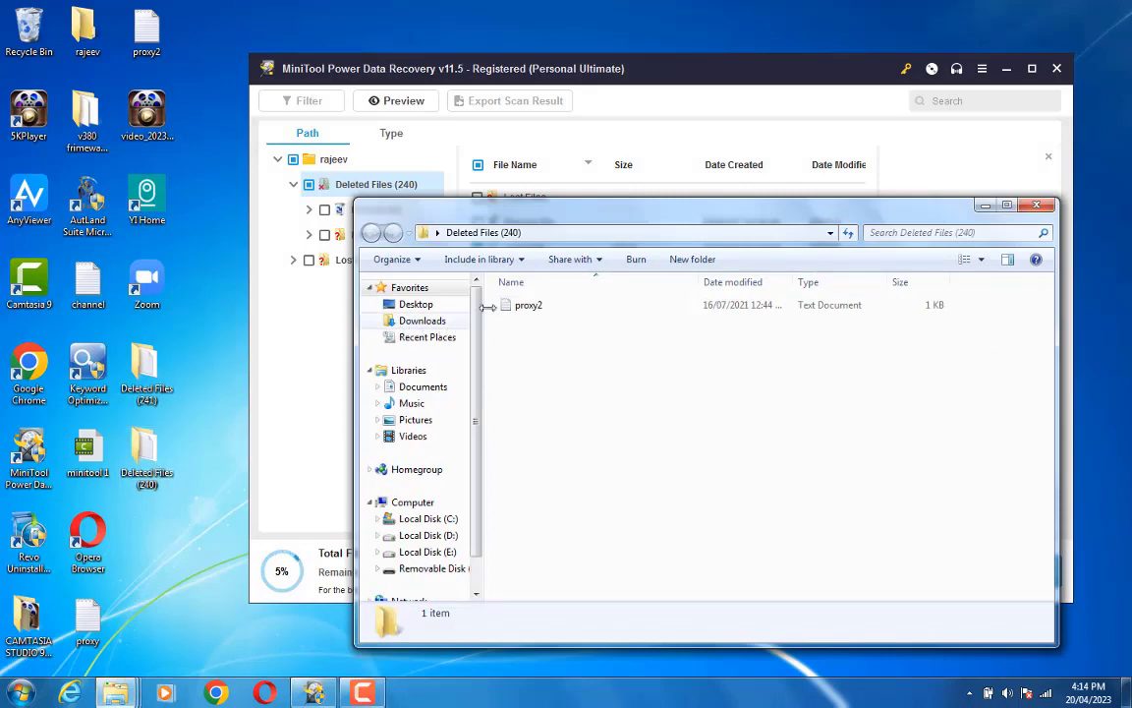
pyautogui.doubleClick(529, 306)
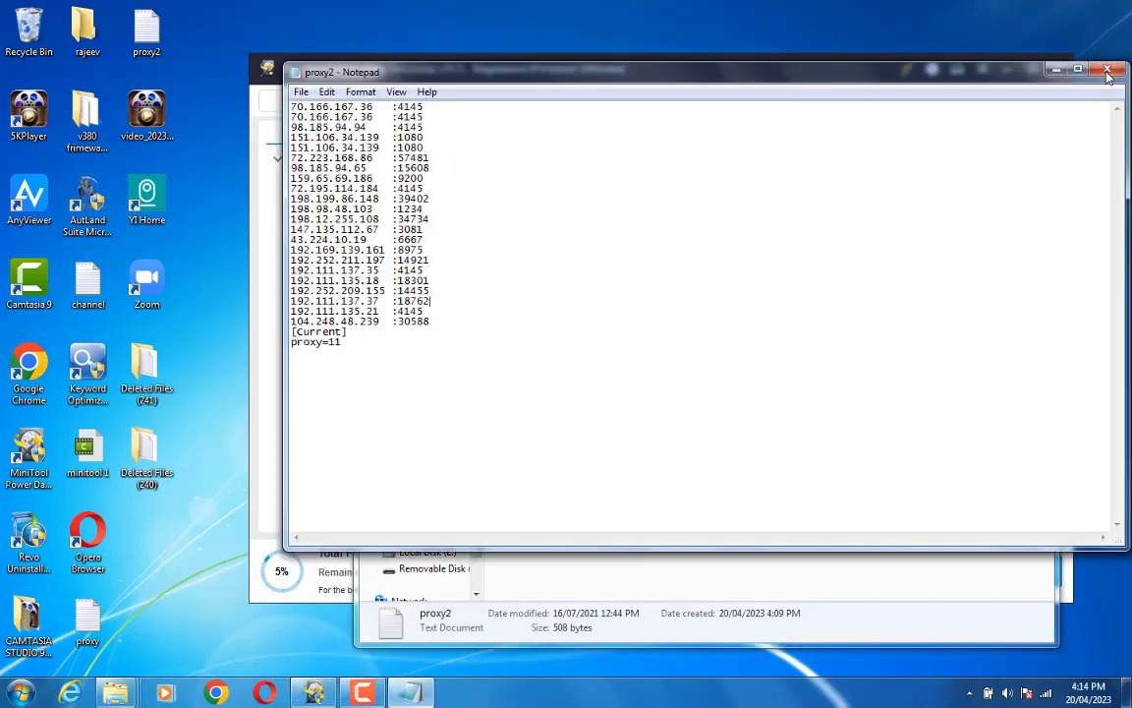
pyautogui.click(1034, 197)
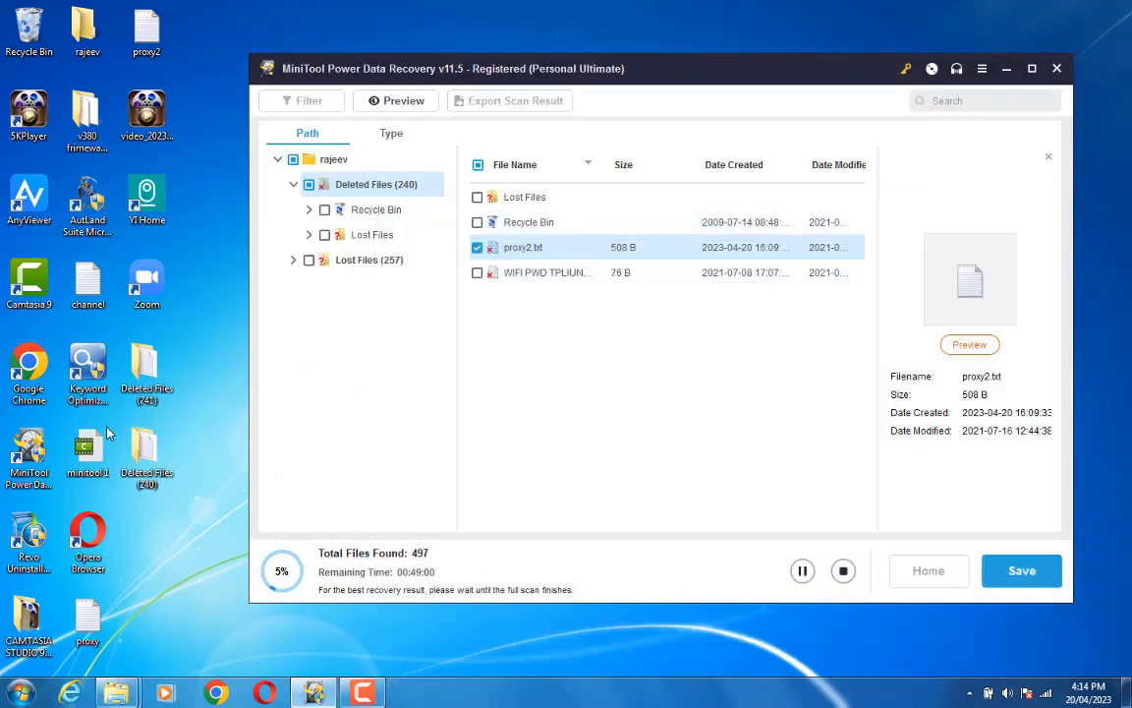
pyautogui.doubleClick(147, 379)
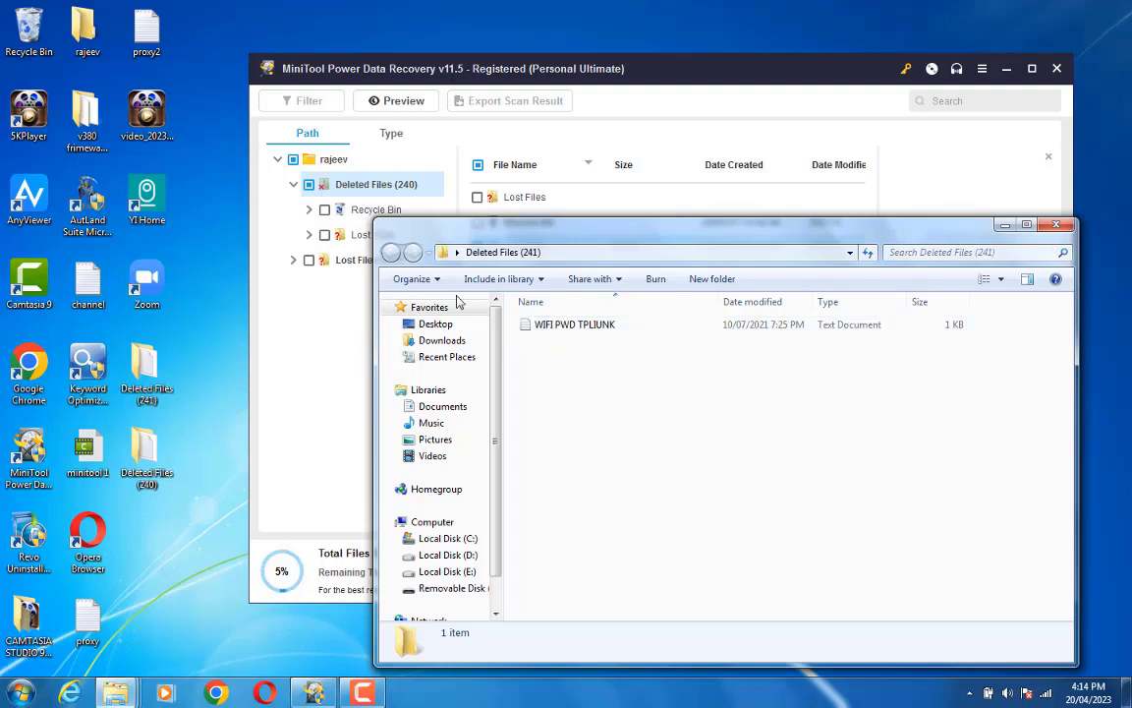
pyautogui.click(1005, 224)
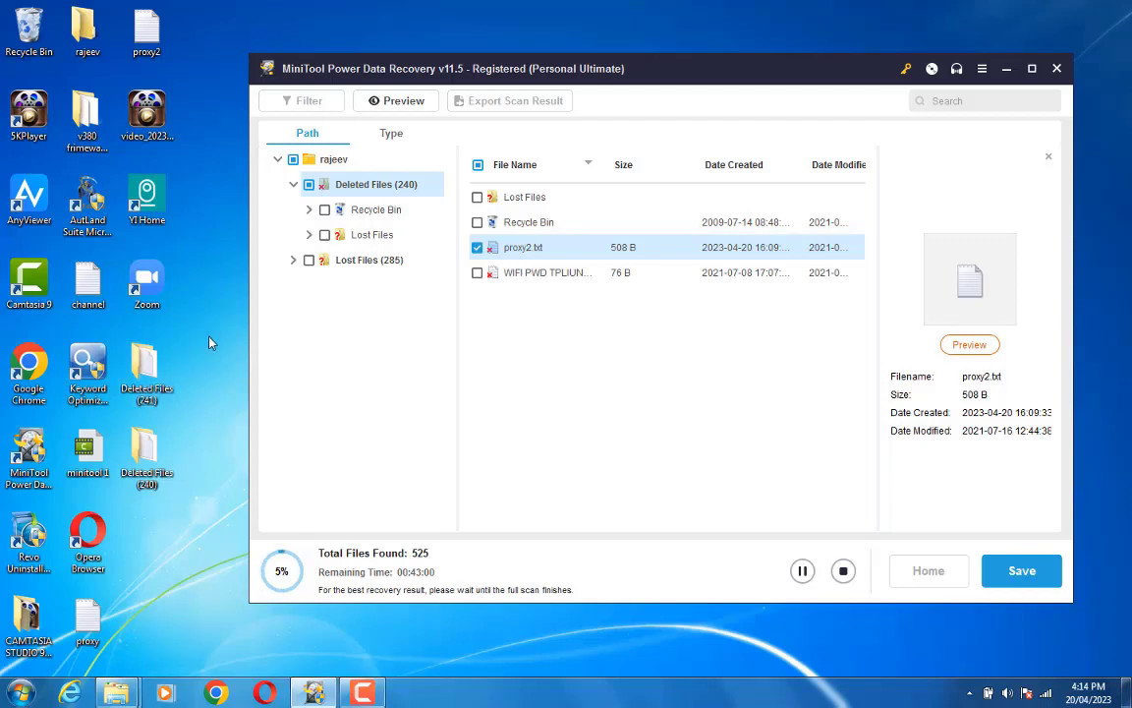
# Stop the running folder scan and return to the home screen, accepting the suggestion to save the scan result.
pyautogui.click(843, 571)
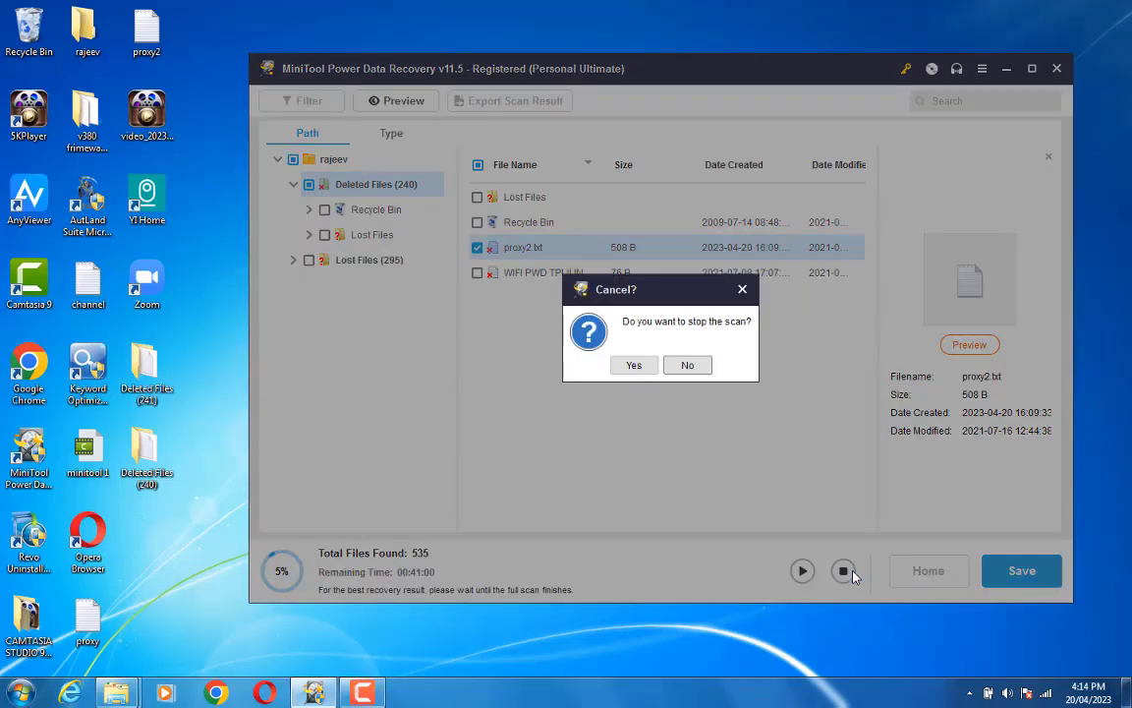
pyautogui.click(634, 368)
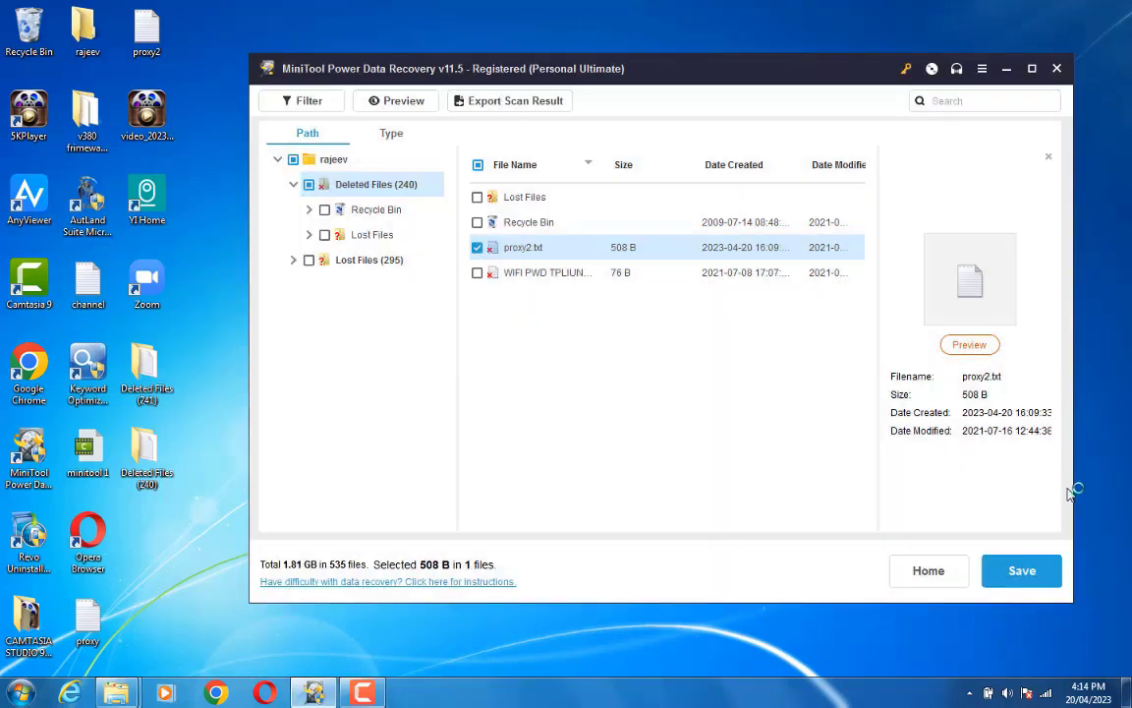
pyautogui.click(913, 586)
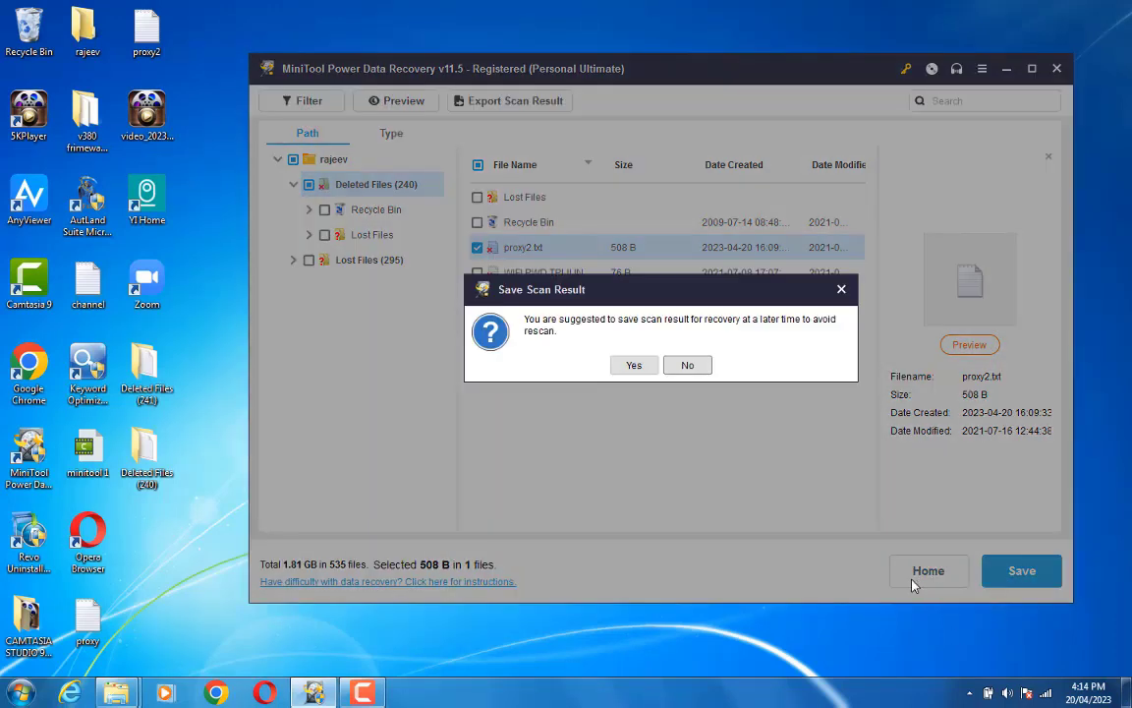
pyautogui.click(634, 366)
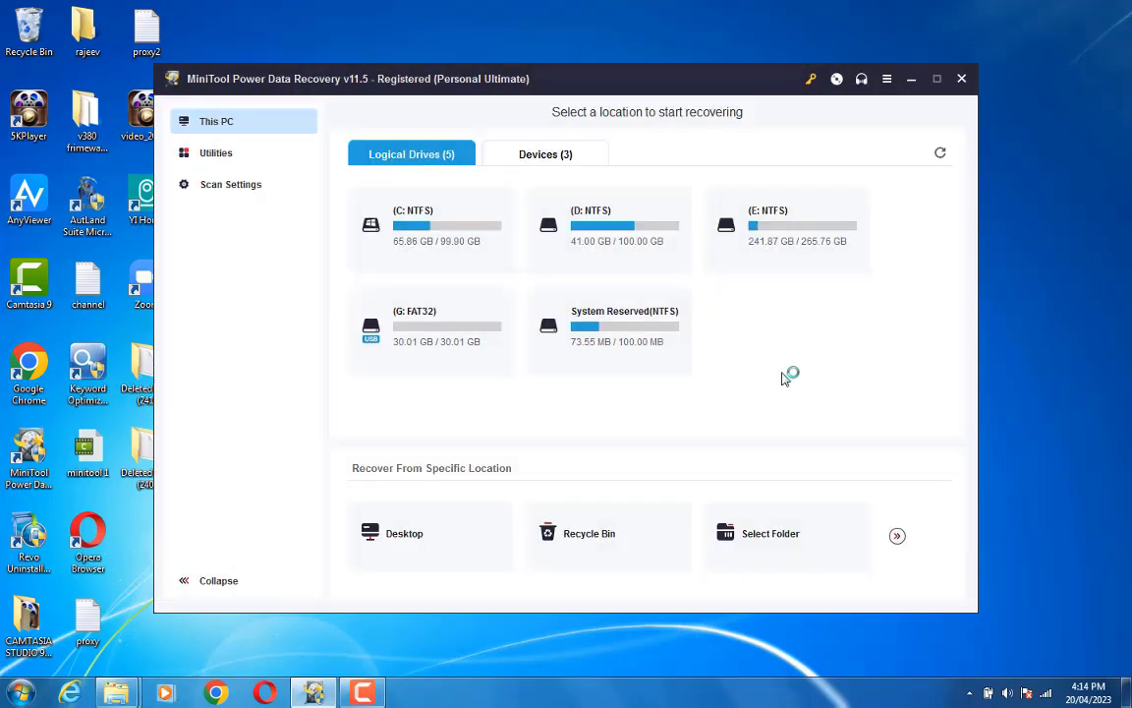
# Start a recovery scan of the USB drive (G: FAT32) and close the Local Disk (E:) folder window.
pyautogui.moveTo(475, 292)
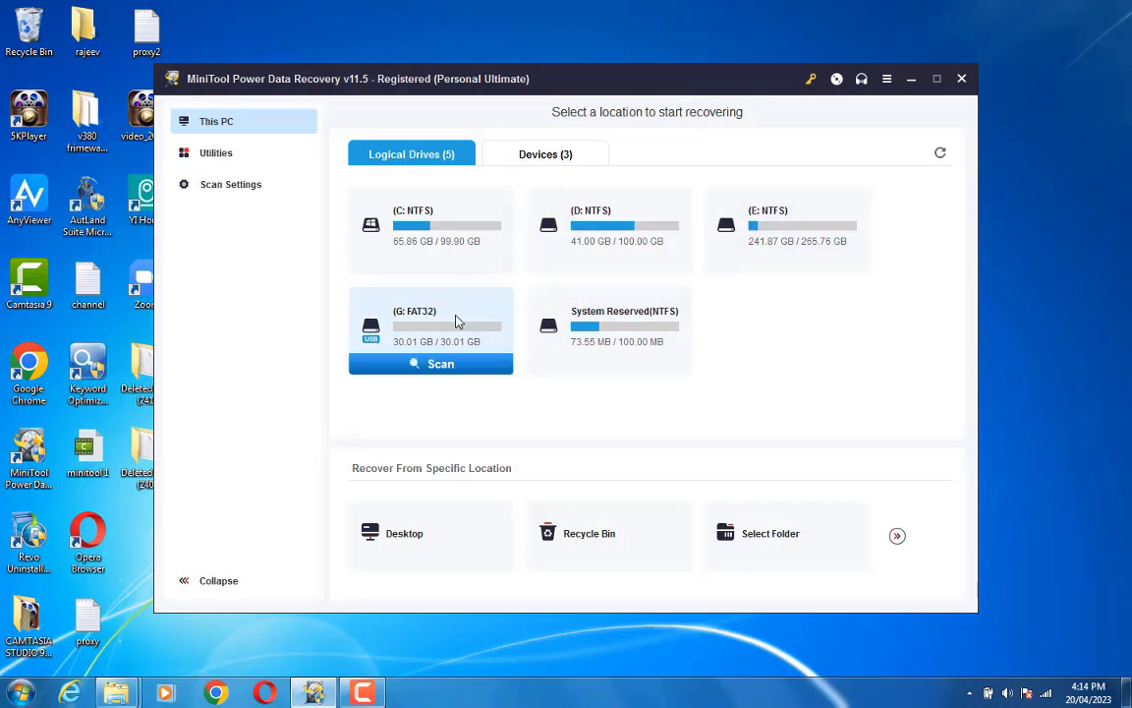
pyautogui.doubleClick(456, 322)
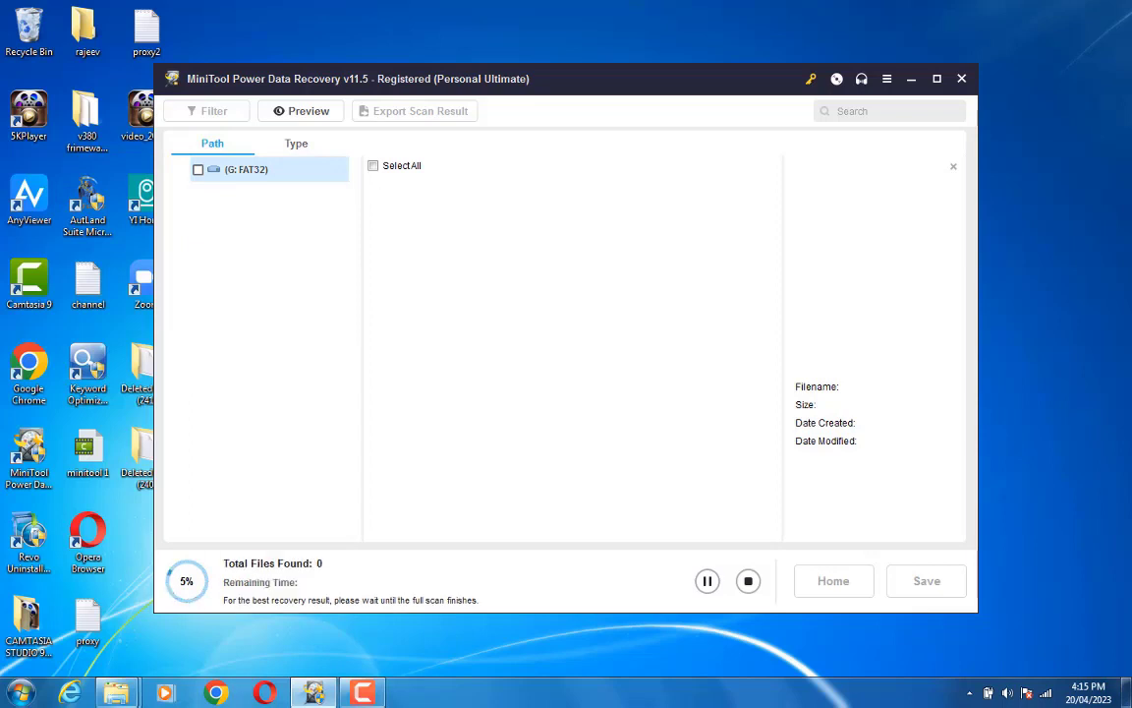
pyautogui.moveTo(118, 693)
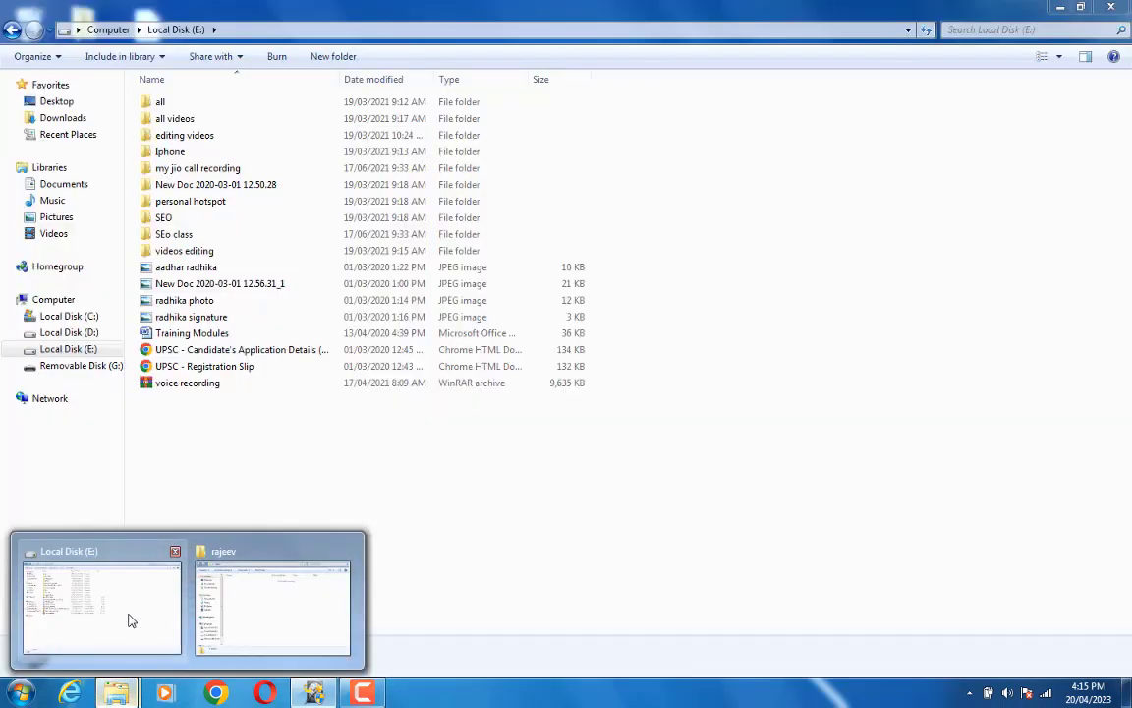
pyautogui.click(126, 617)
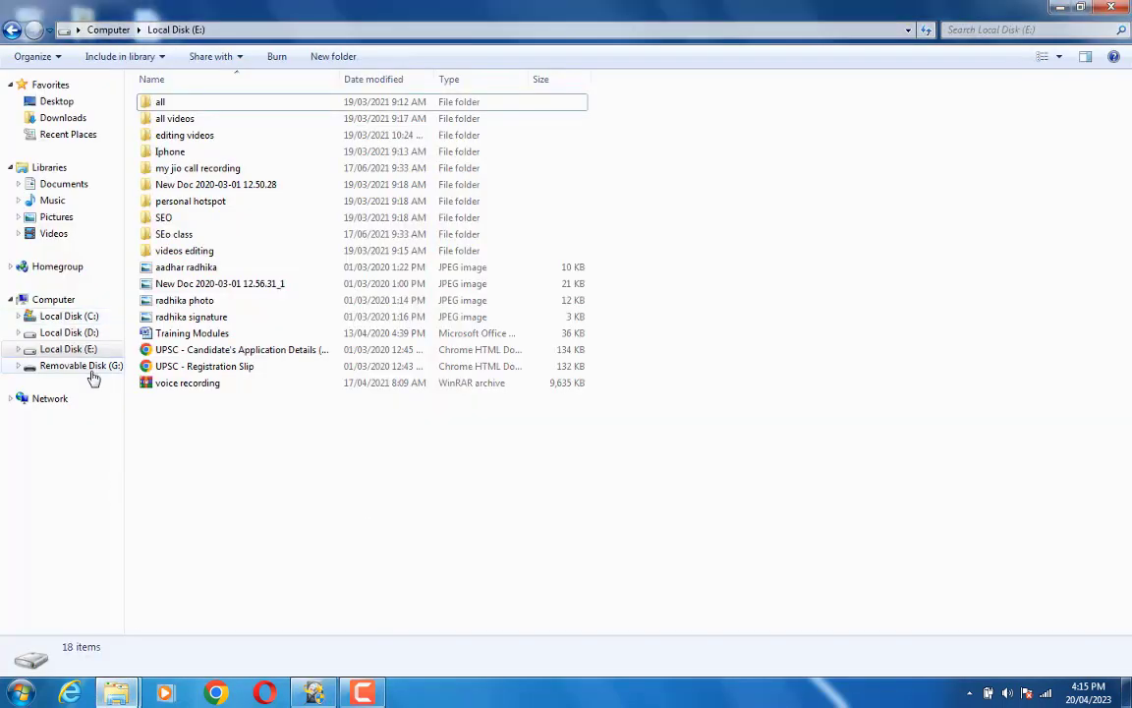
pyautogui.click(1109, 10)
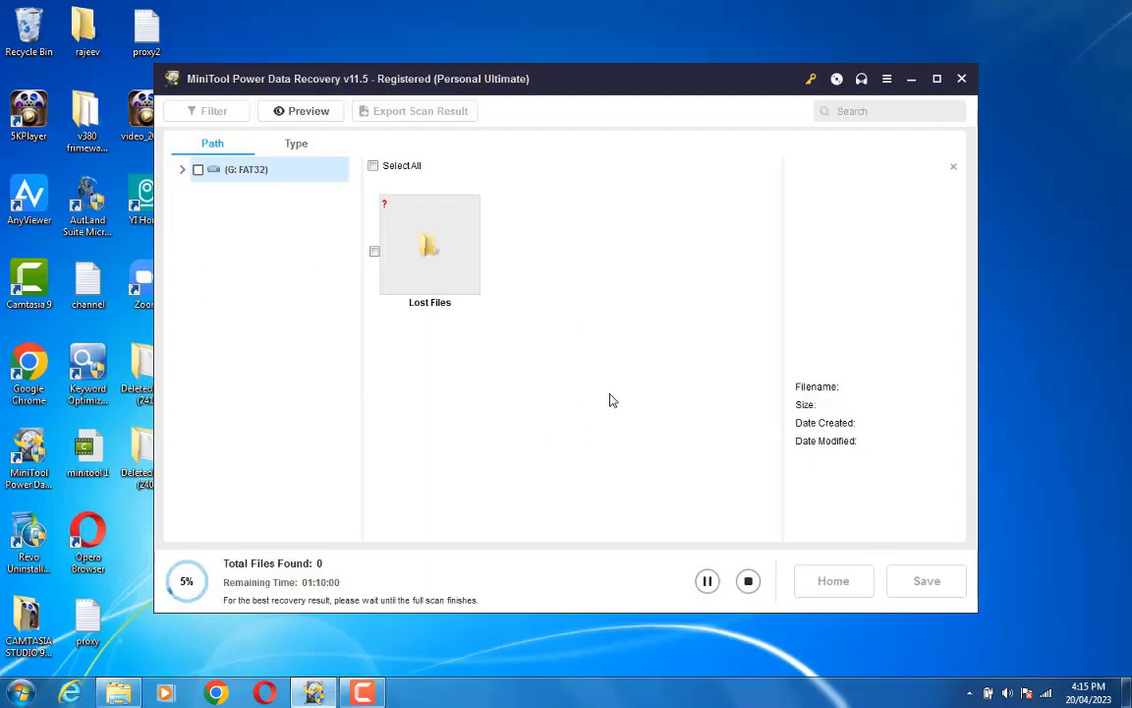
# Examine the Lost Files branch in the G: drive's scan results and collapse the tree.
pyautogui.click(181, 172)
pyautogui.click(198, 194)
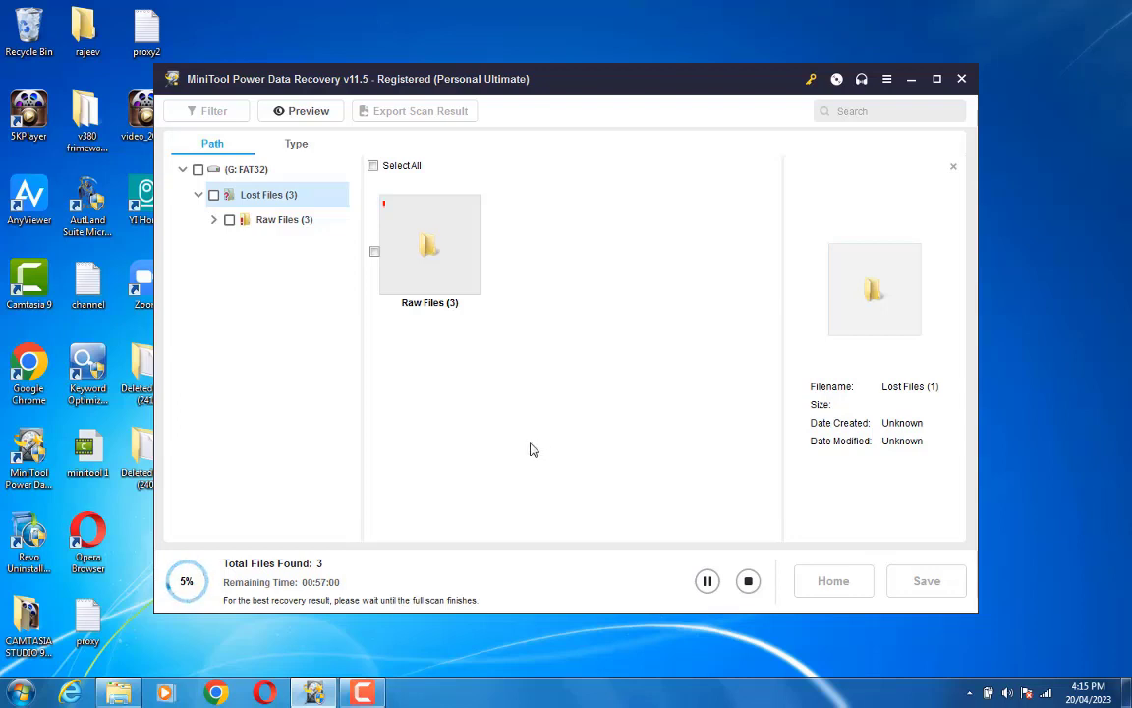
pyautogui.click(198, 194)
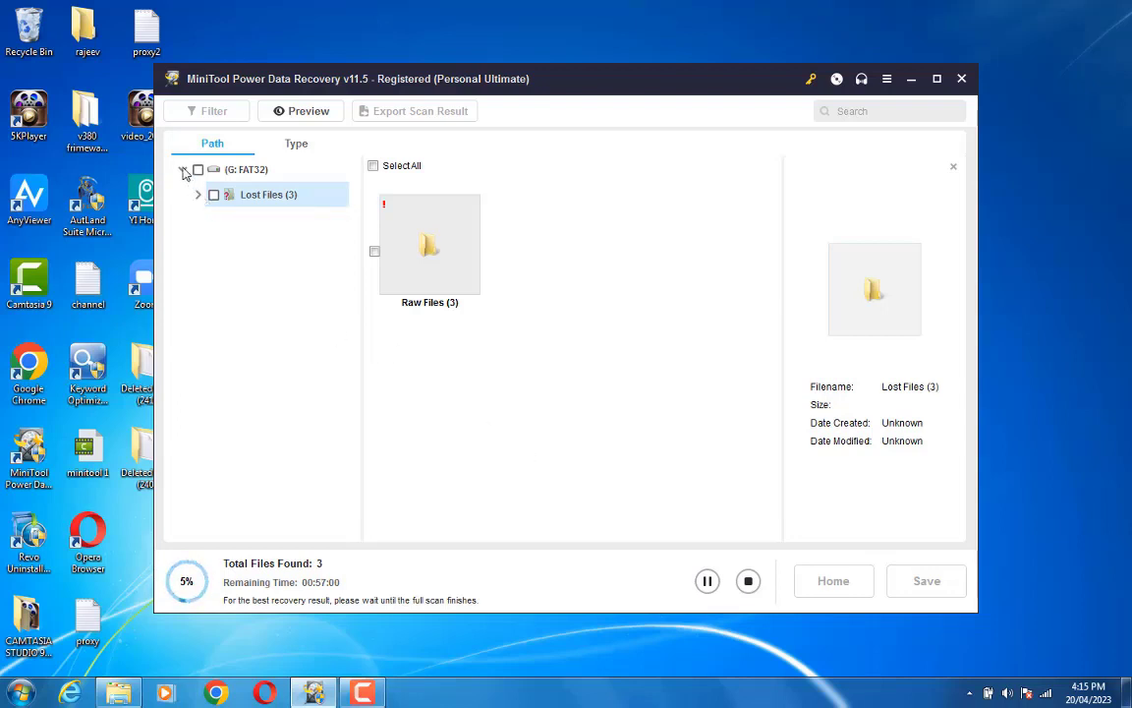
pyautogui.click(182, 170)
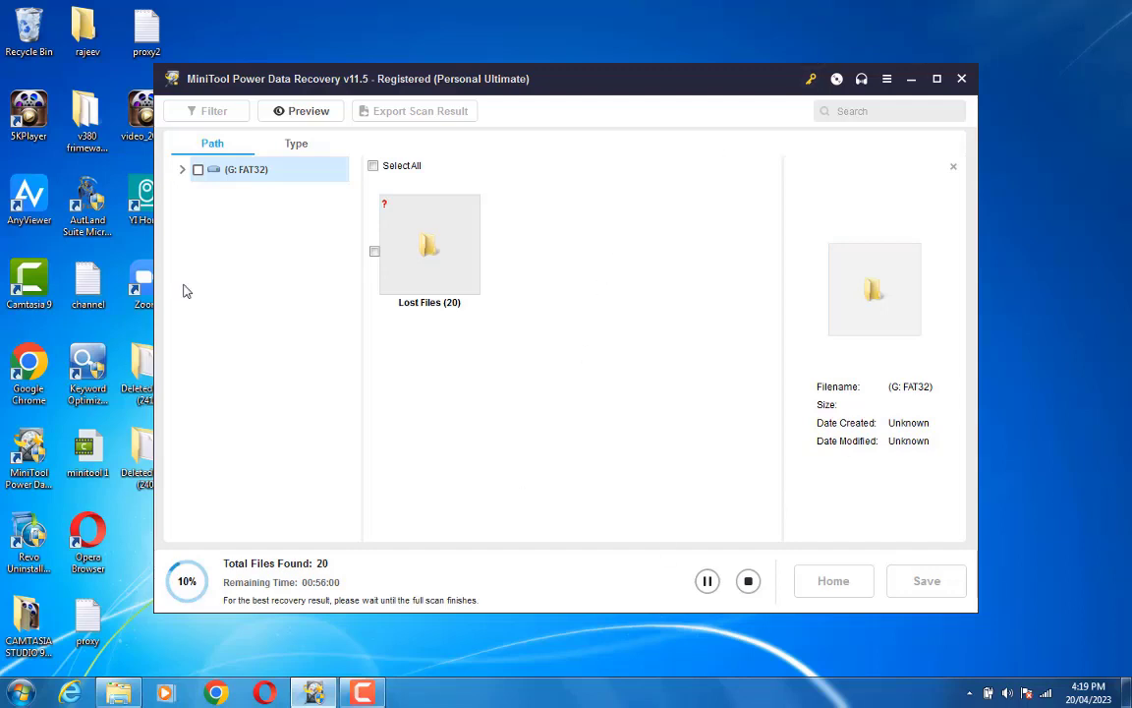
# Open the MP4 Video File folder inside Raw Files under the G: drive's Lost Files.
pyautogui.click(426, 271)
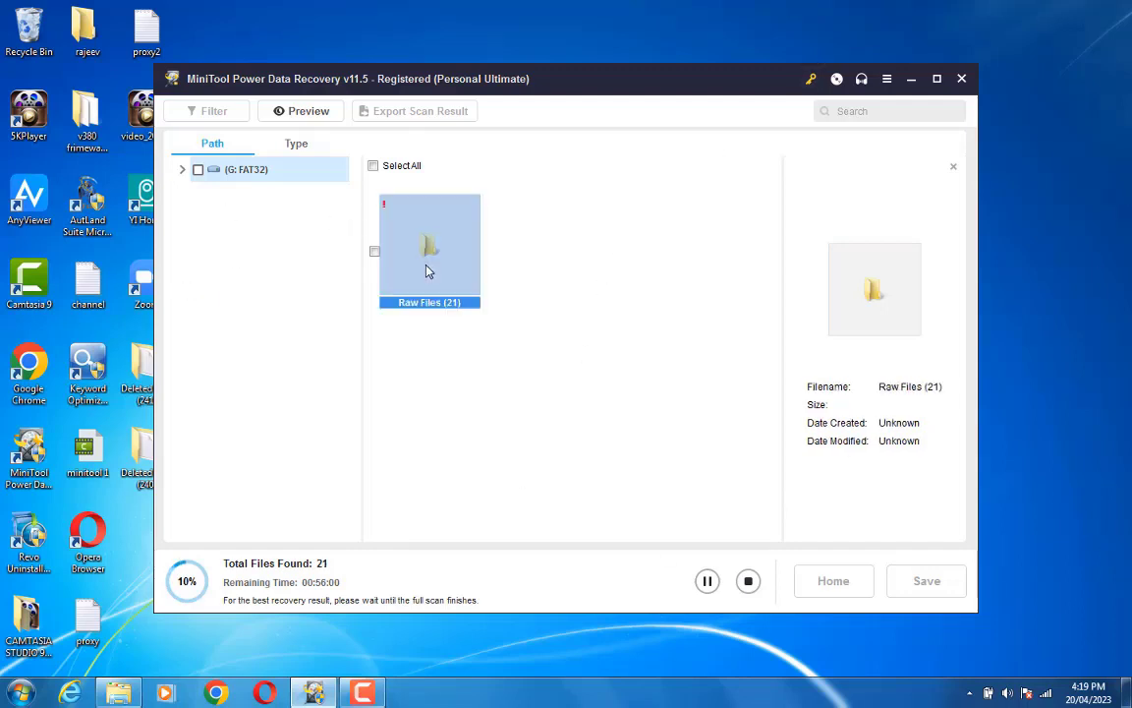
pyautogui.doubleClick(452, 262)
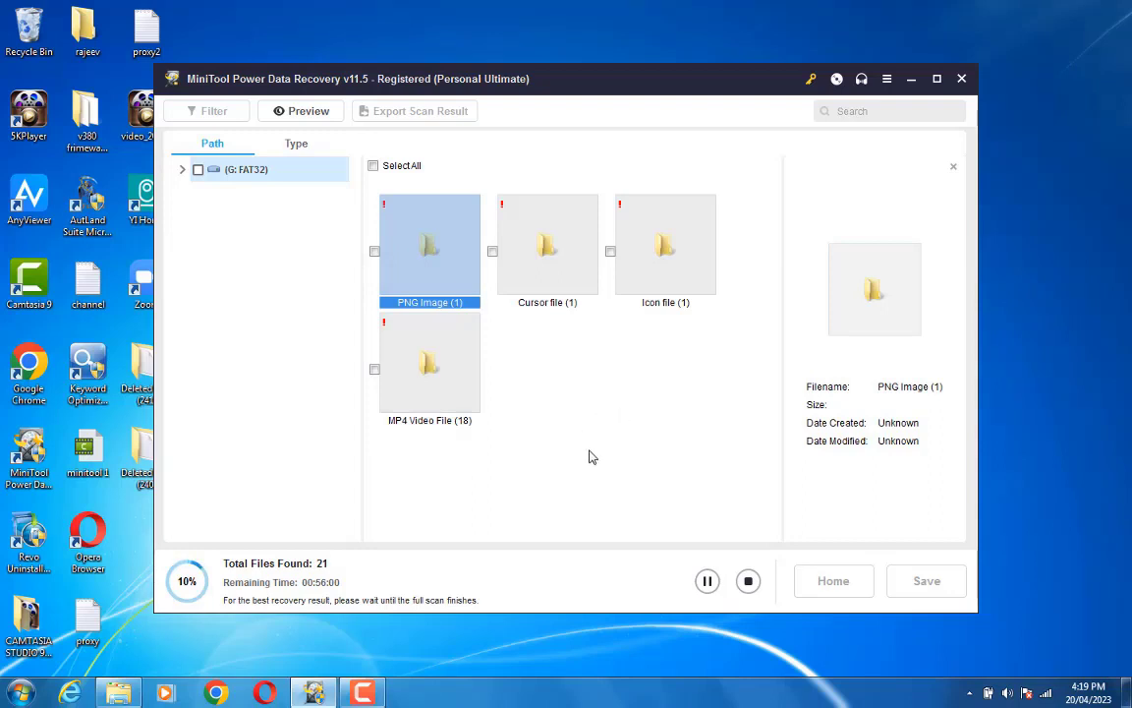
pyautogui.doubleClick(452, 381)
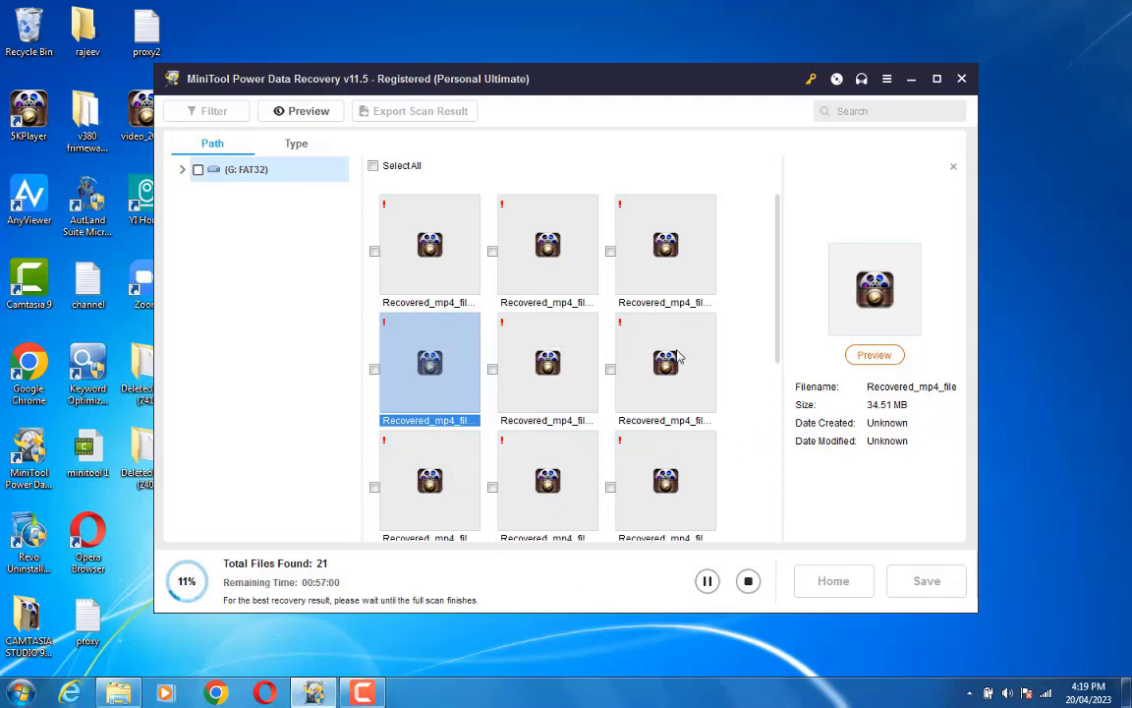
# Select the first MP4 video in the list for recovery and save it to the Desktop.
pyautogui.click(374, 252)
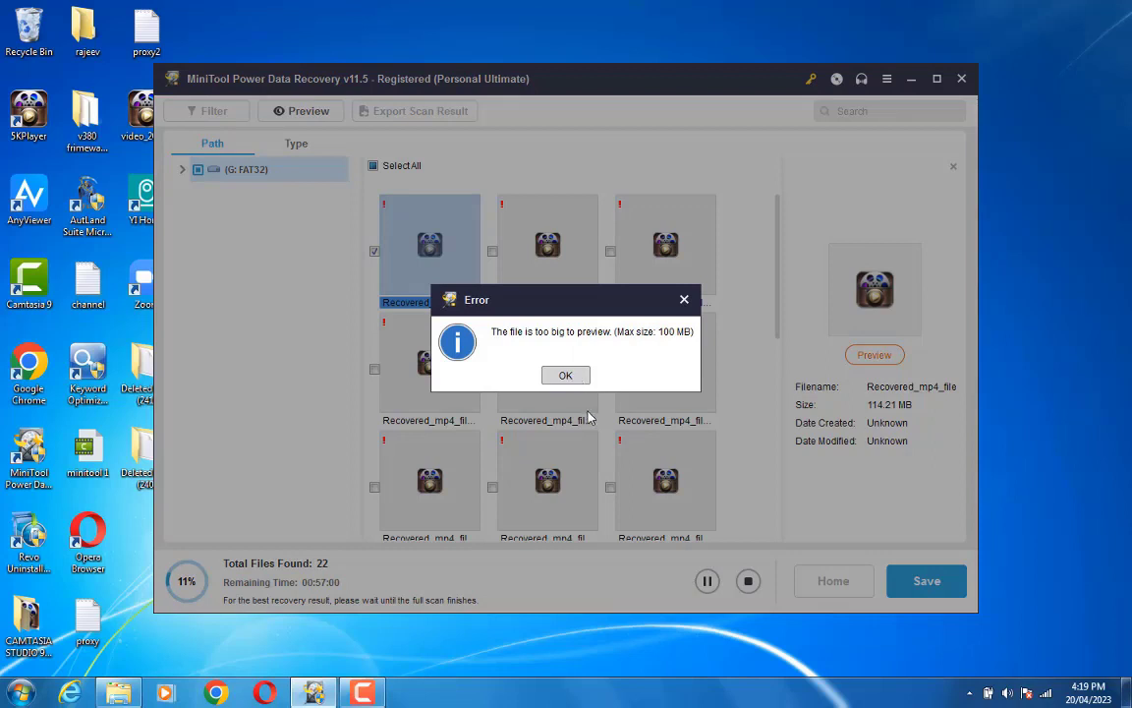
pyautogui.click(565, 375)
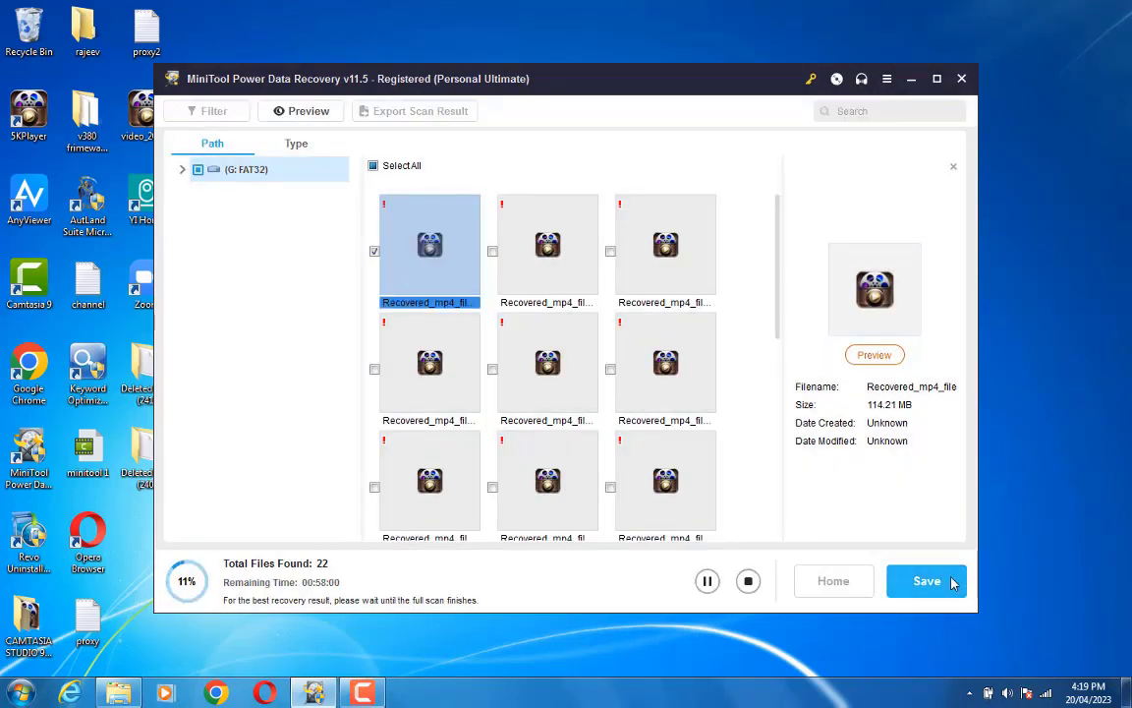
pyautogui.click(942, 587)
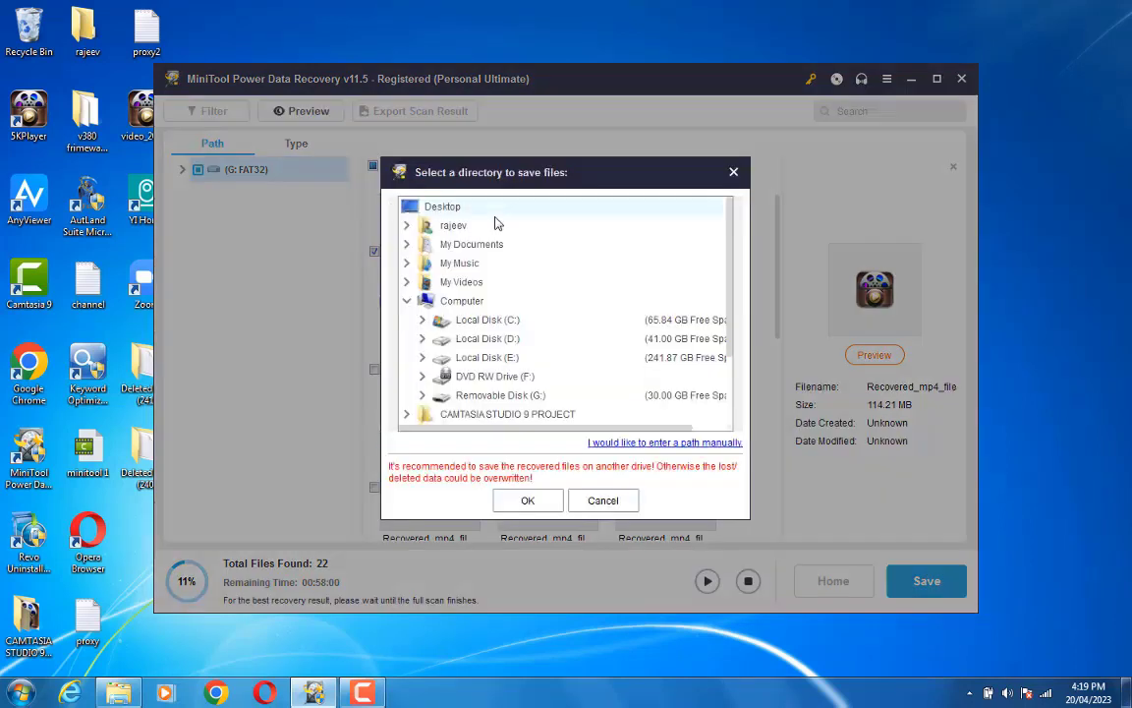
pyautogui.click(526, 499)
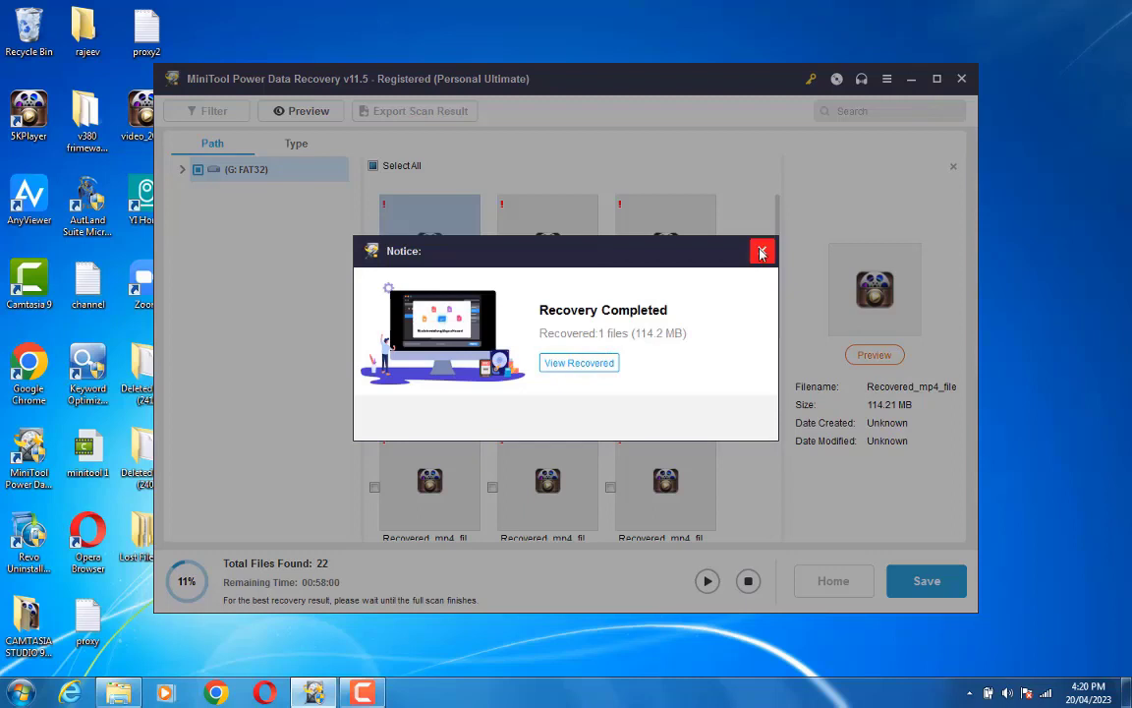
pyautogui.click(762, 254)
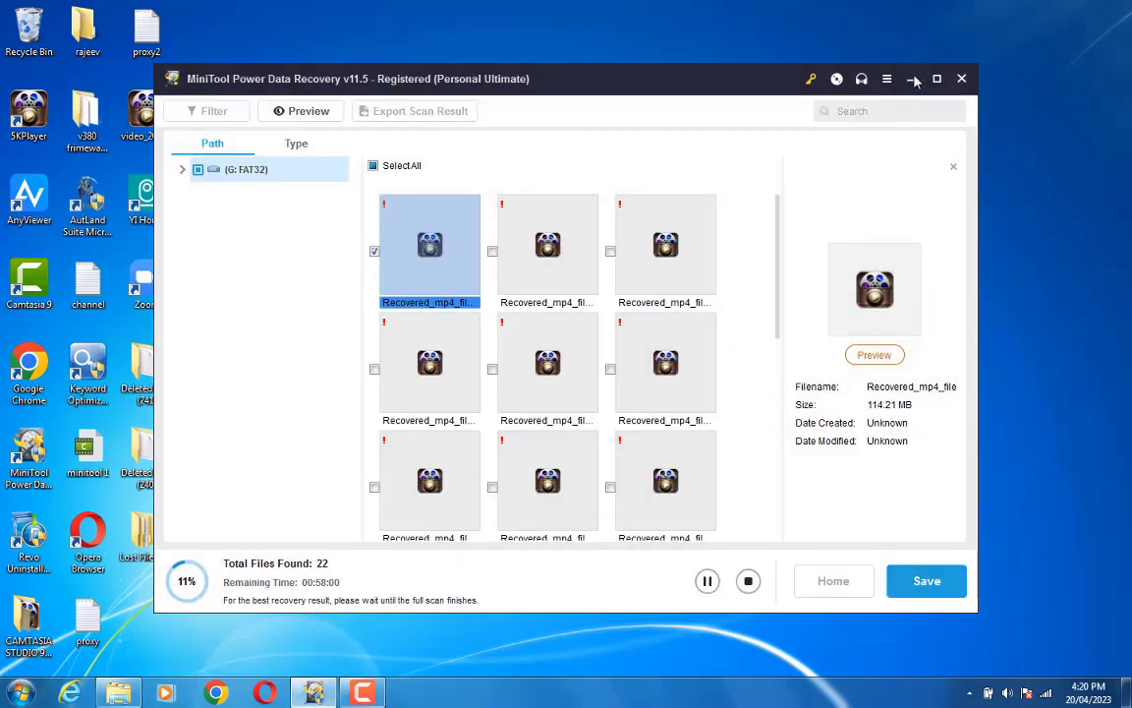
# Switch to the desktop and open the recovered MP4 video within the Lost Files (22) folder's Raw Files and MP4 Video File subfolders.
pyautogui.click(913, 80)
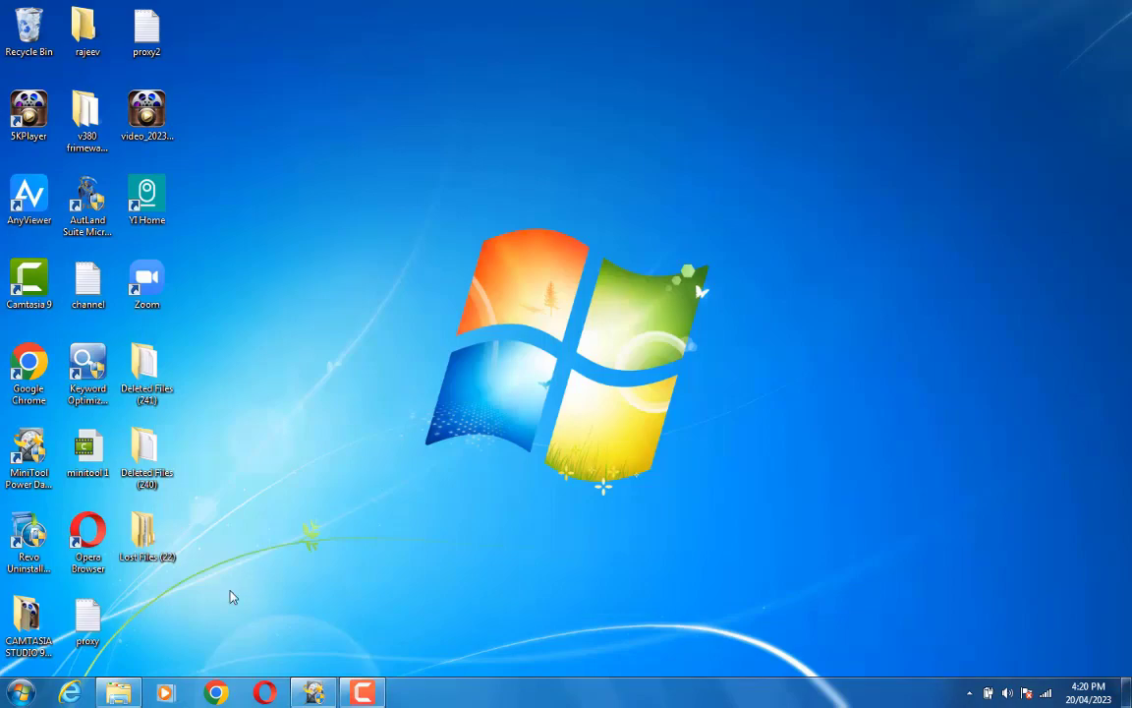
pyautogui.doubleClick(145, 538)
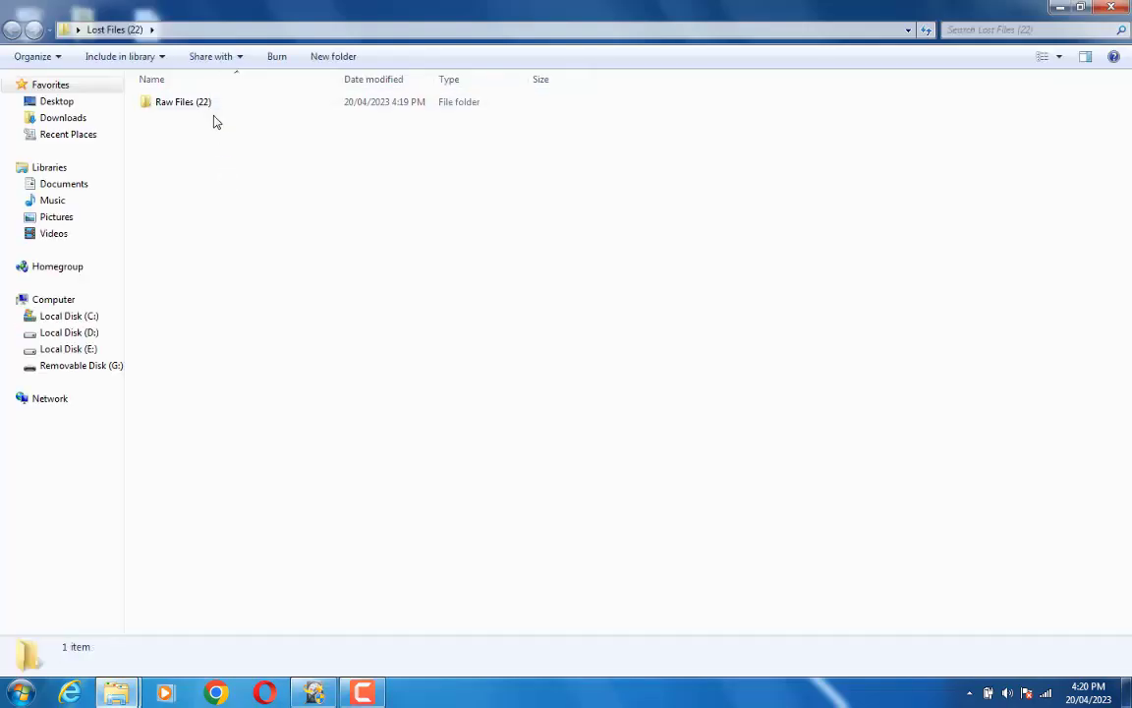
pyautogui.doubleClick(214, 104)
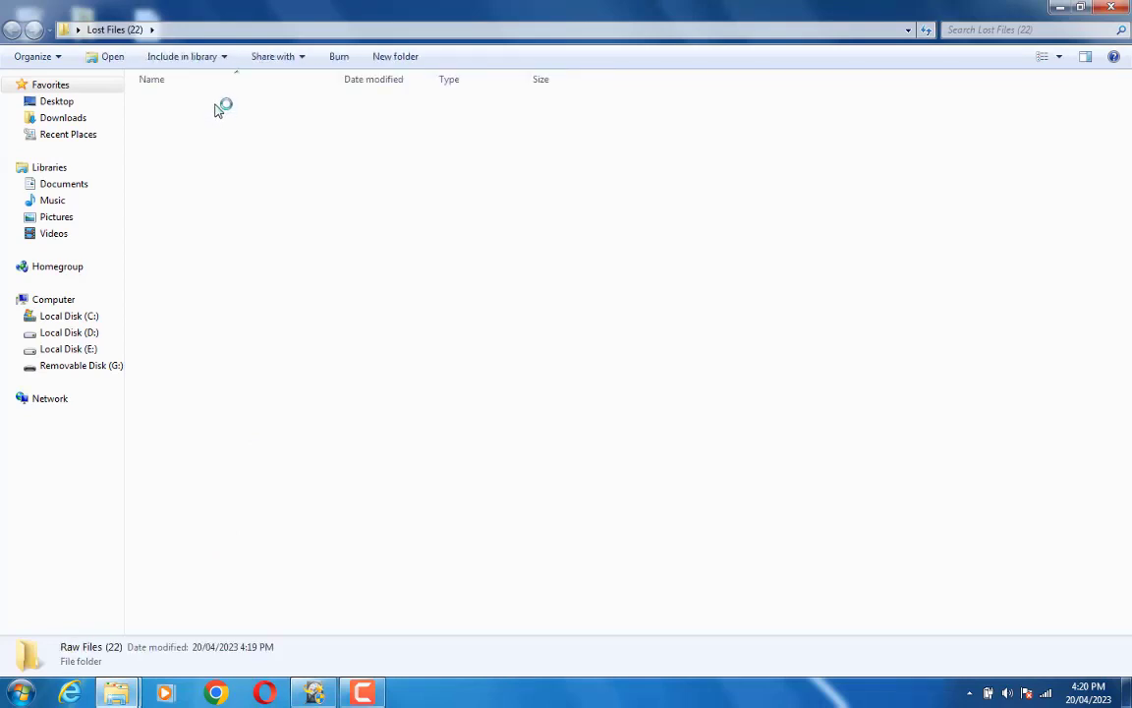
pyautogui.doubleClick(222, 103)
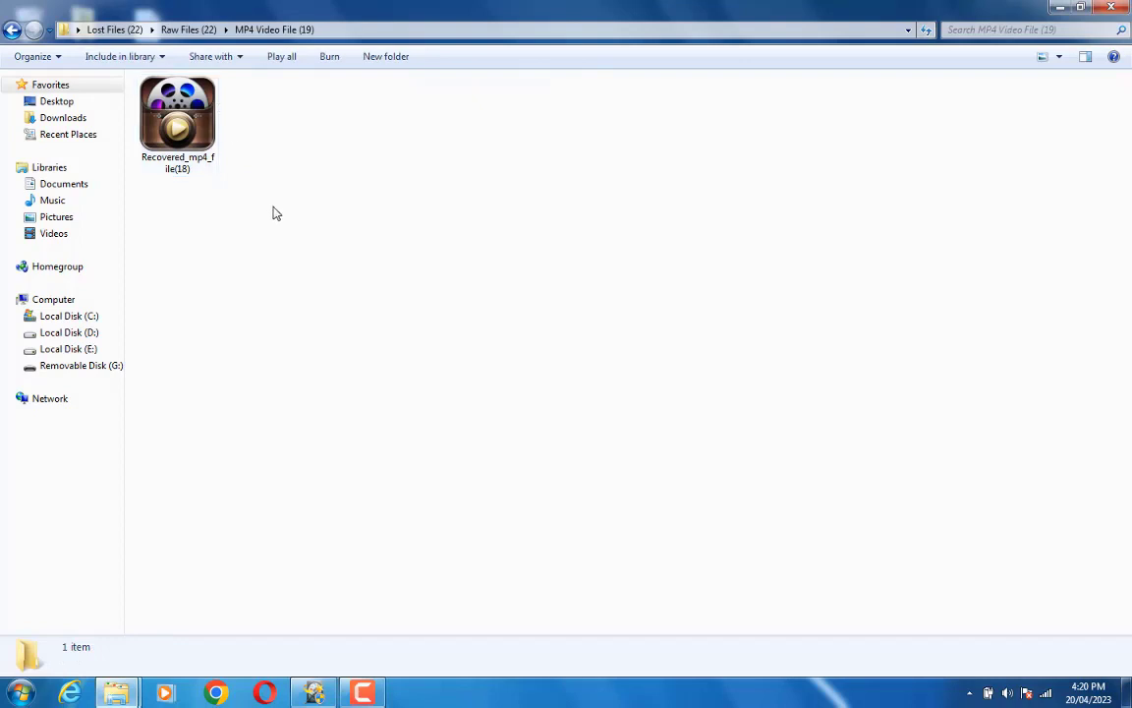
pyautogui.doubleClick(180, 104)
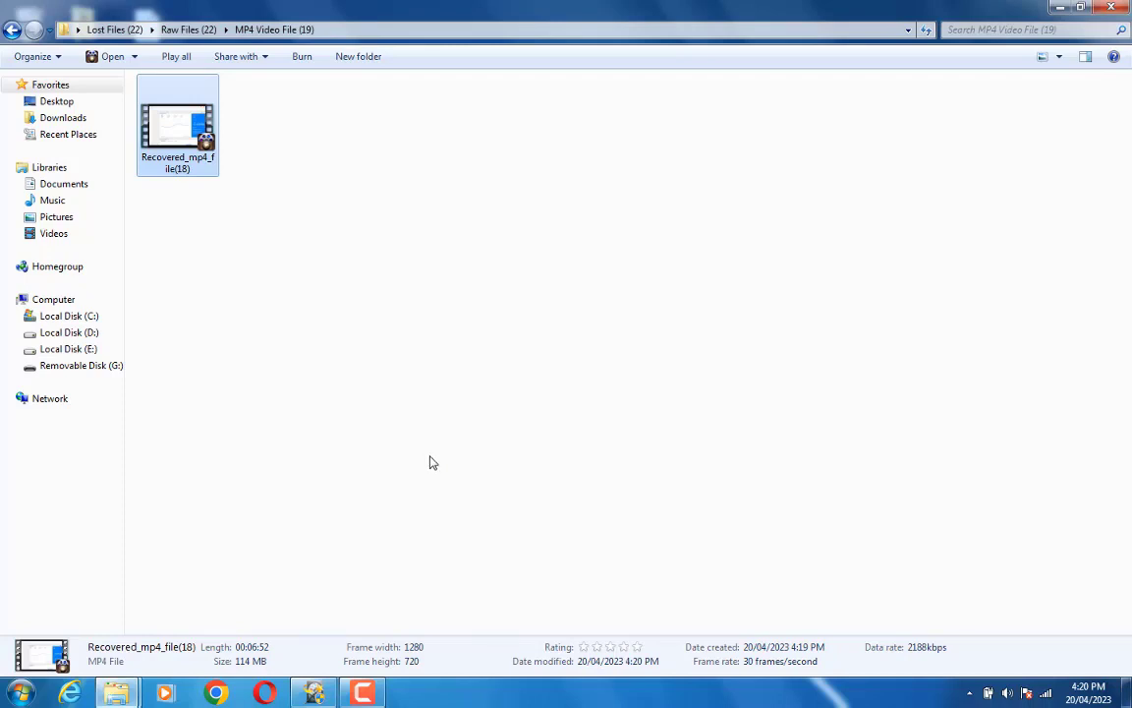
# Try to open Removable Disk (G:), and reopen the recovered video from the MP4 Video File (19) folder.
pyautogui.click(80, 366)
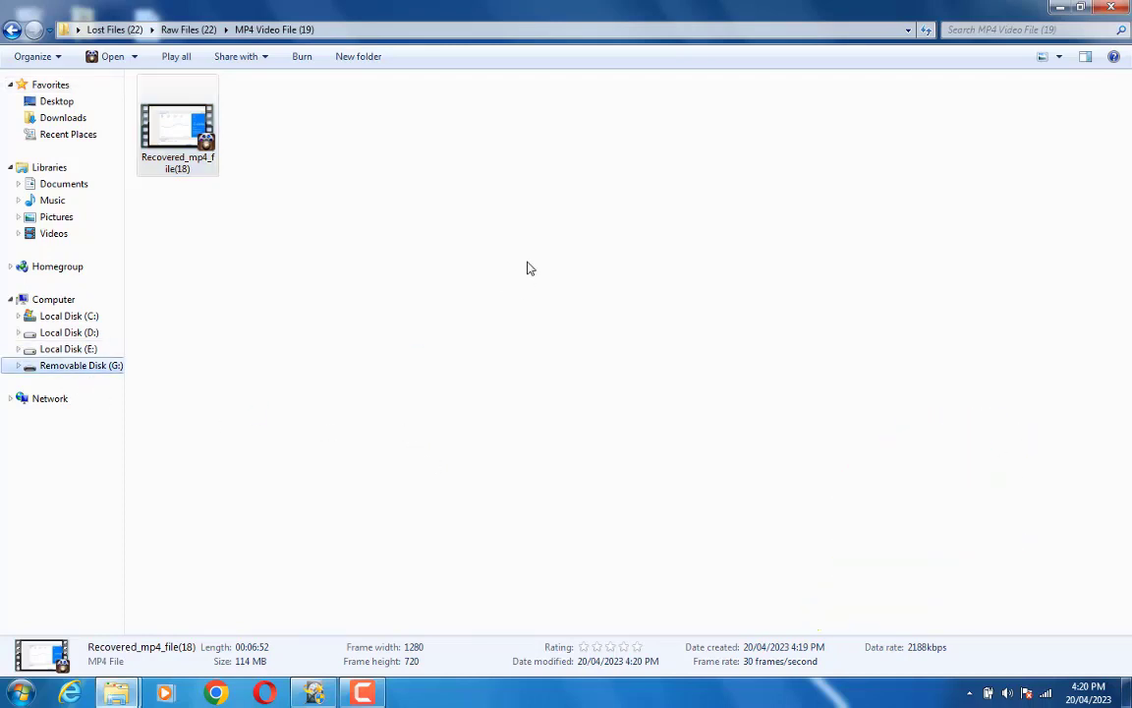
pyautogui.click(14, 31)
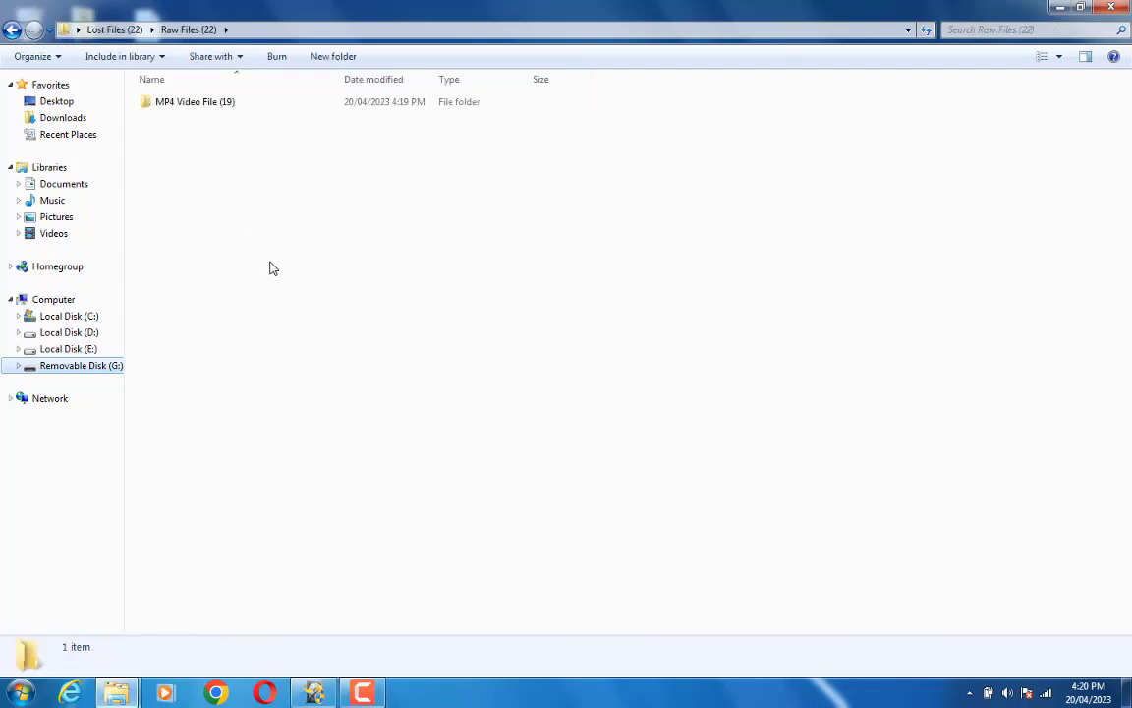
pyautogui.doubleClick(246, 104)
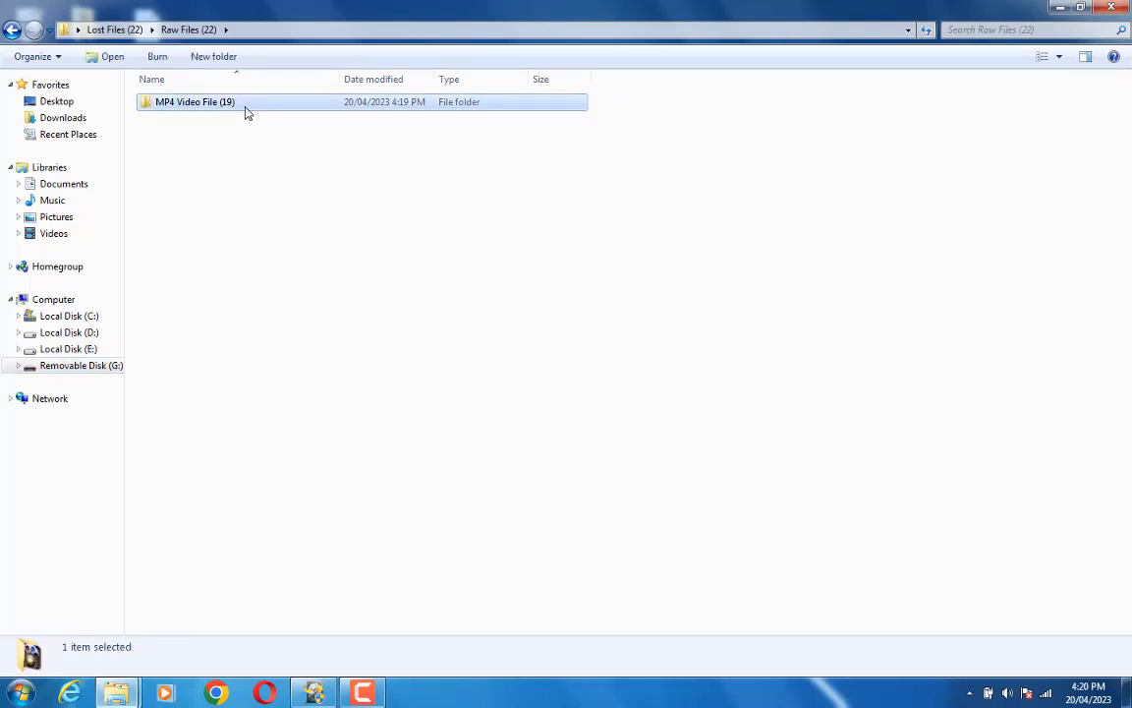
pyautogui.doubleClick(177, 104)
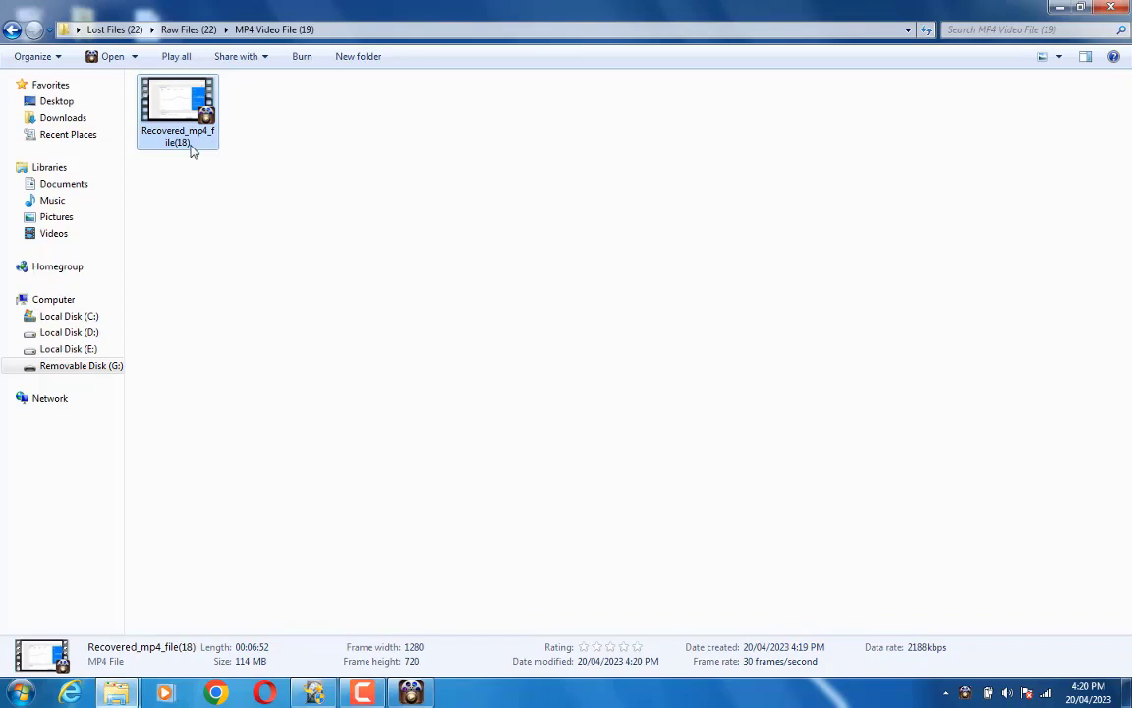
# Bring the 5KPlayer window forward to watch the start of the recovered video, and close the player.
pyautogui.moveTo(421, 695)
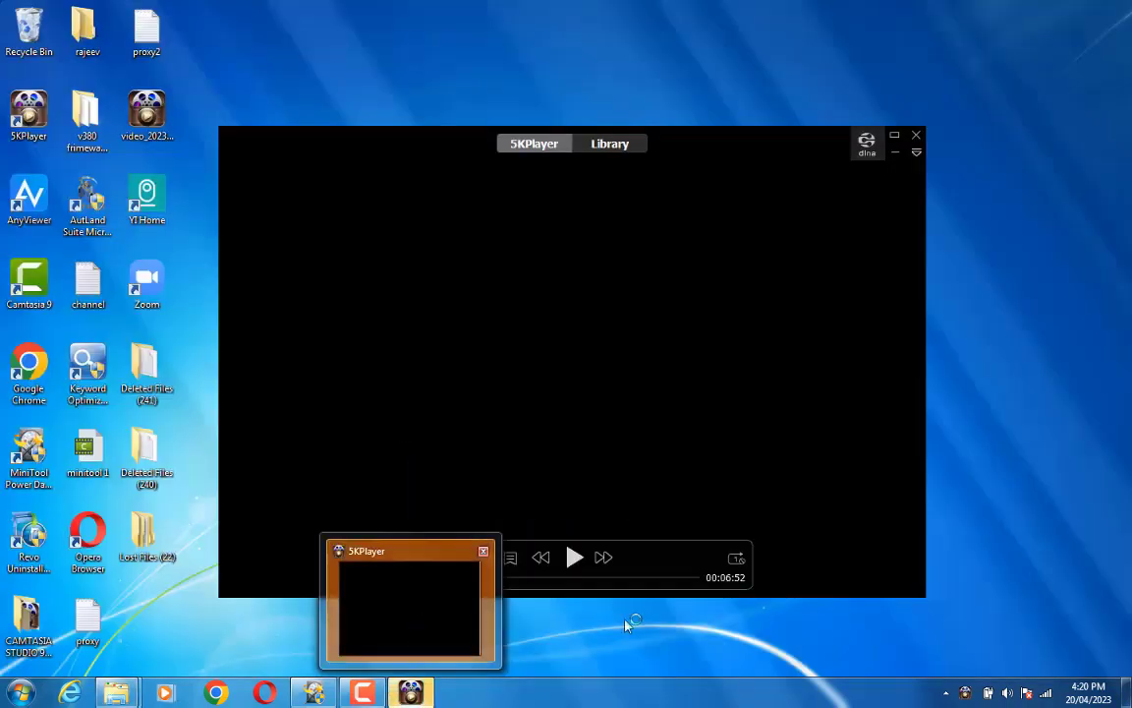
pyautogui.click(410, 619)
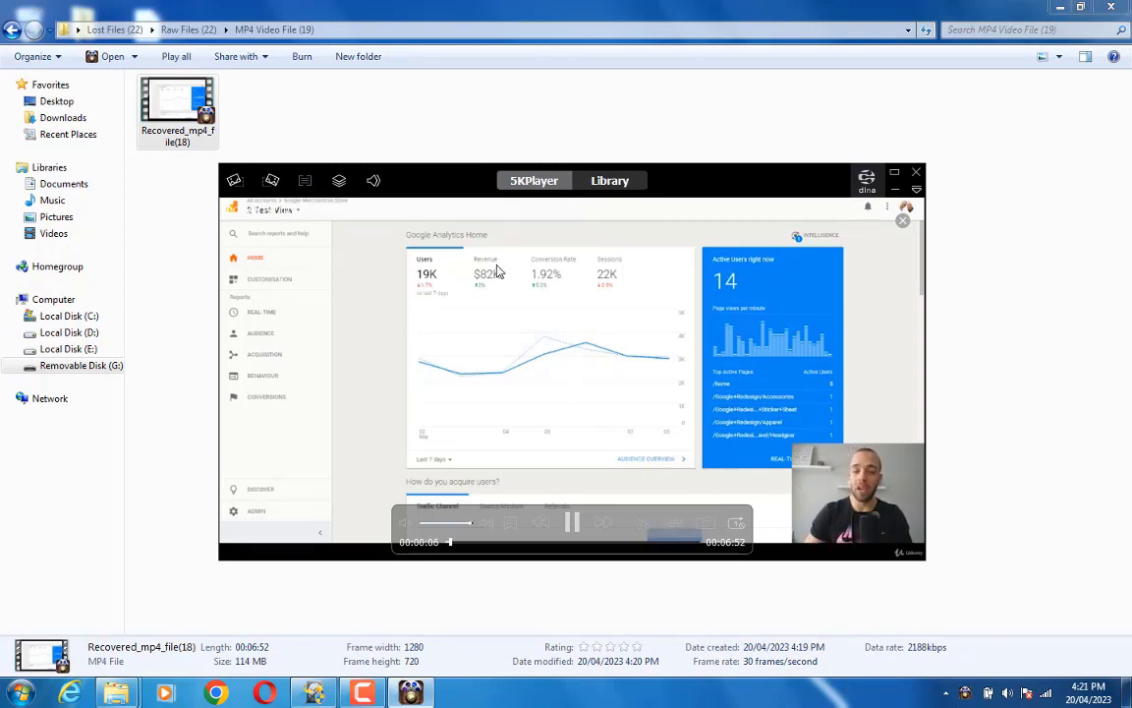
pyautogui.click(915, 175)
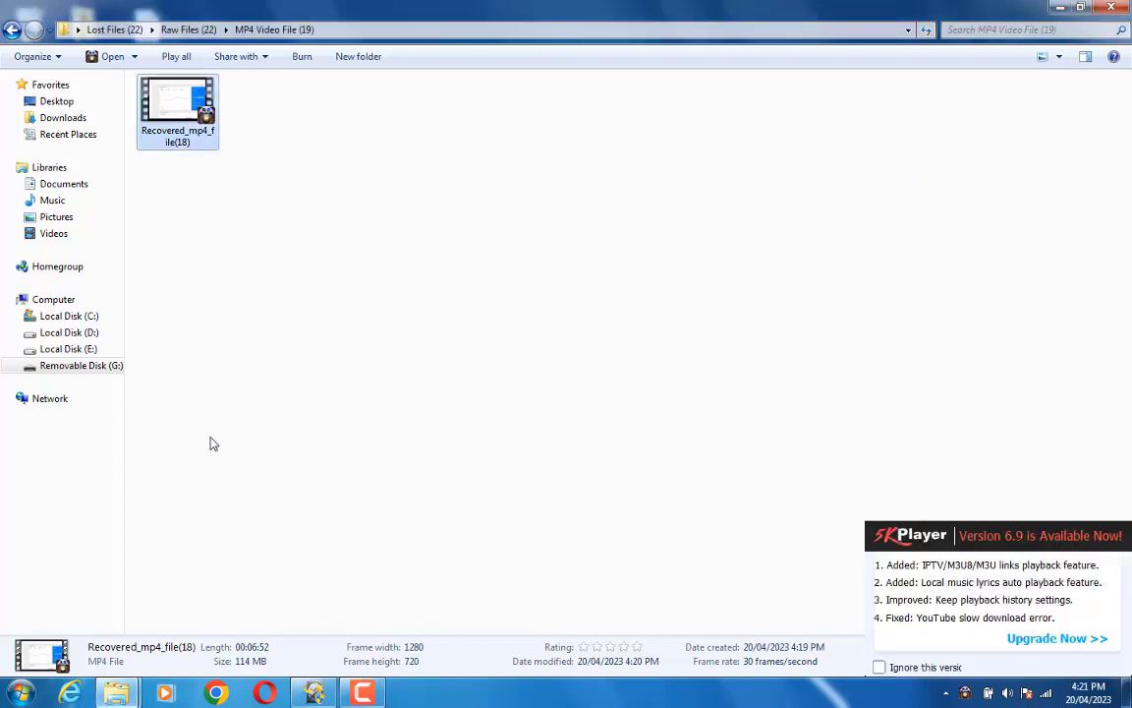
# Switch to MiniTool Power Data Recovery, additionally mark the 55.71 MB MP4 video for recovery, and save the marked files to the Desktop.
pyautogui.click(317, 690)
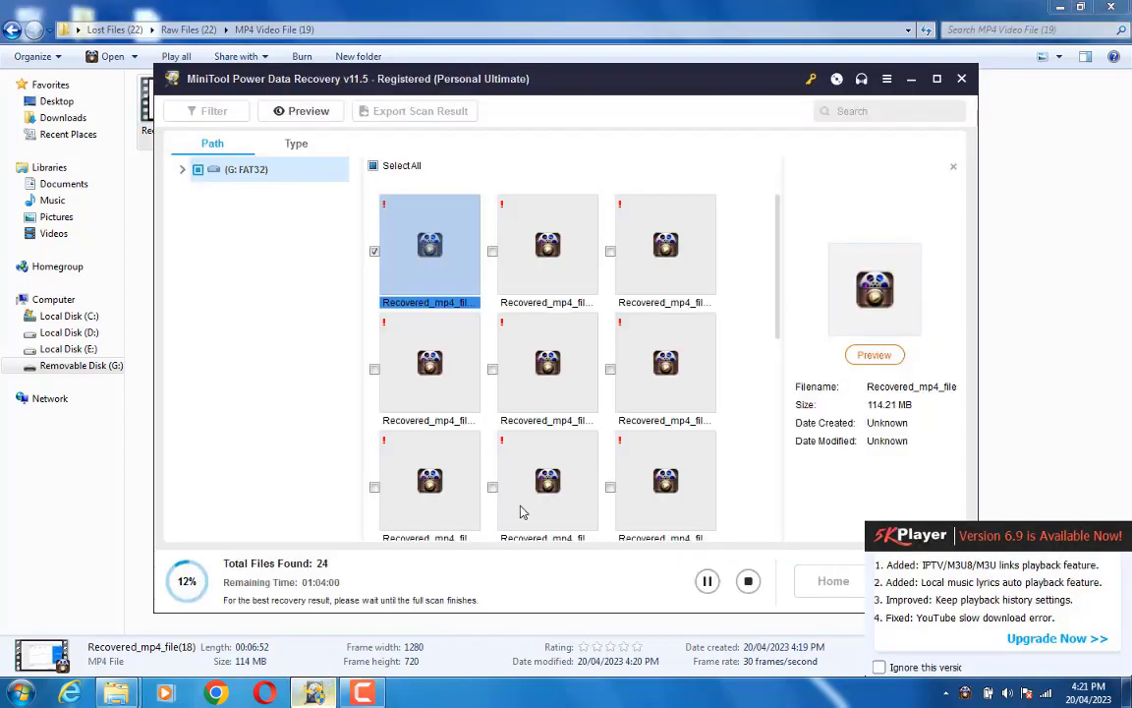
pyautogui.moveTo(776, 233); pyautogui.dragTo(773, 361)
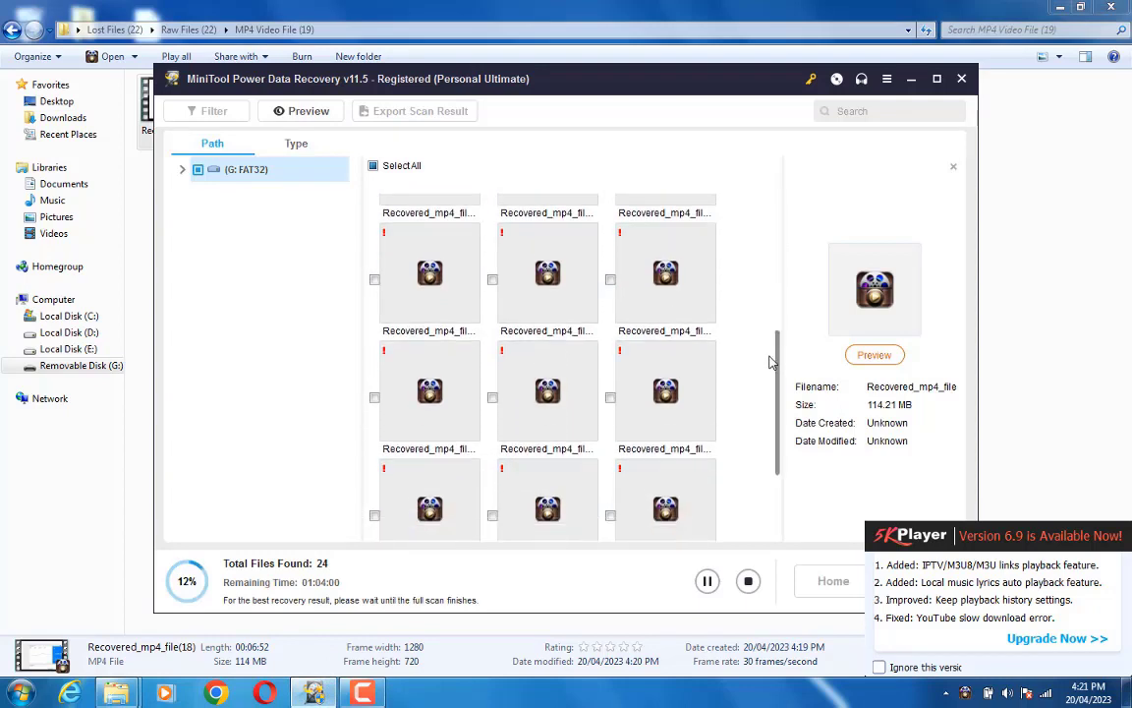
pyautogui.click(610, 280)
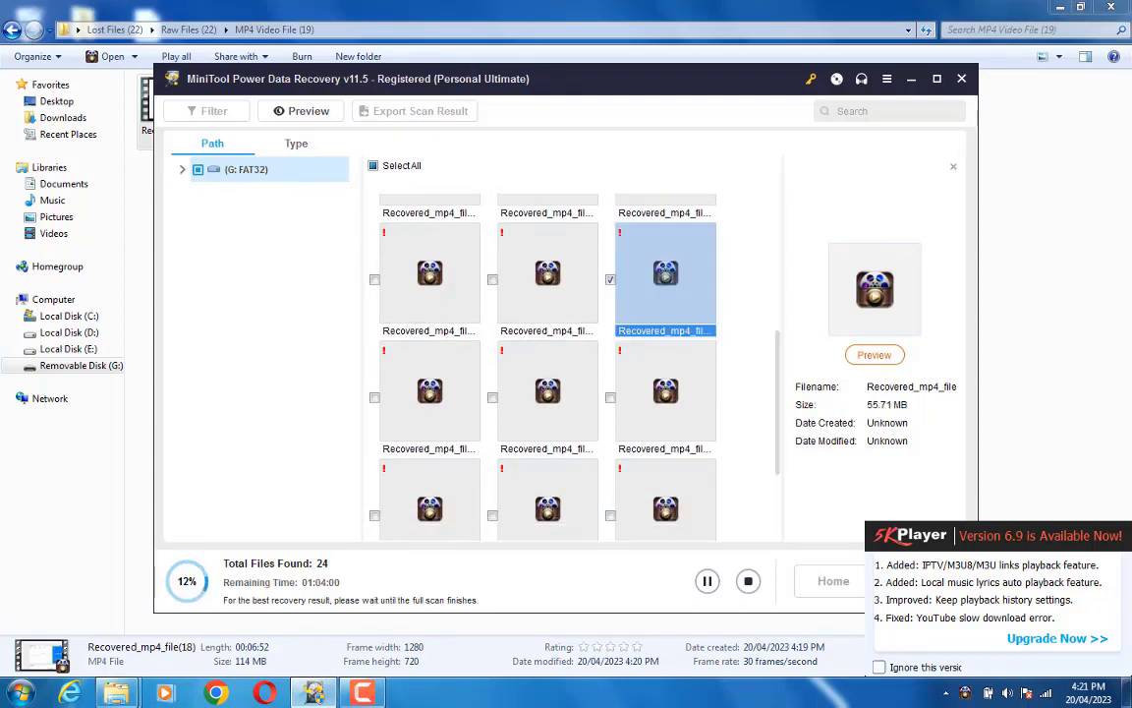
pyautogui.moveTo(686, 65); pyautogui.dragTo(533, 53)
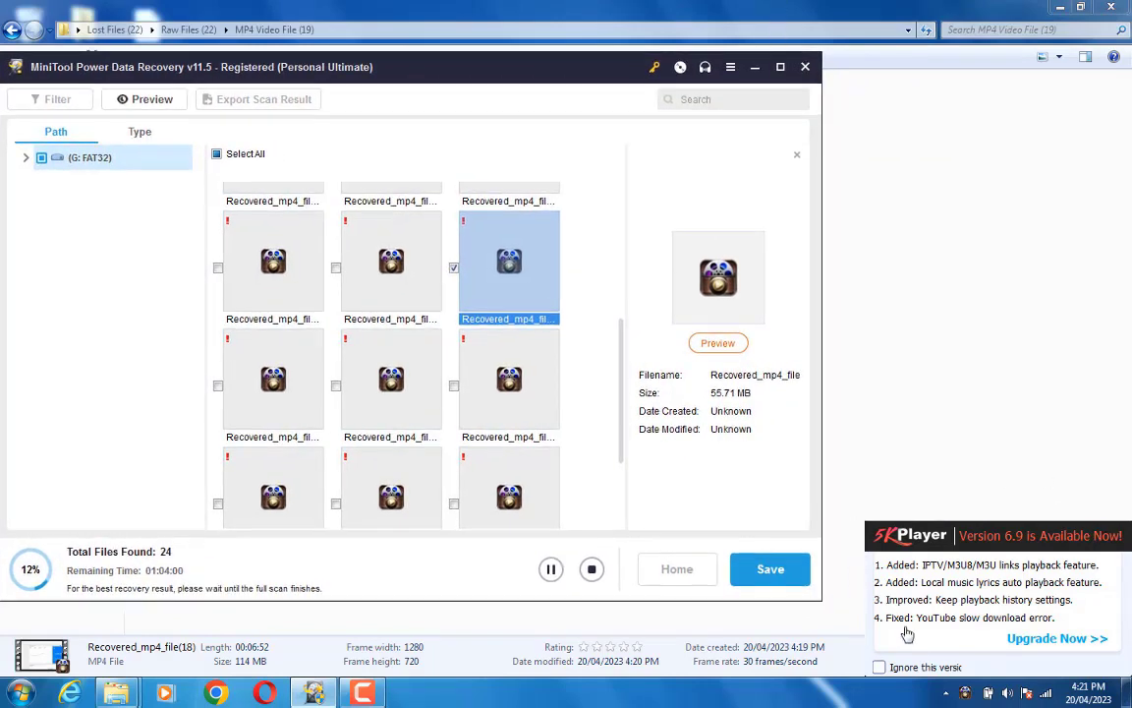
pyautogui.click(784, 570)
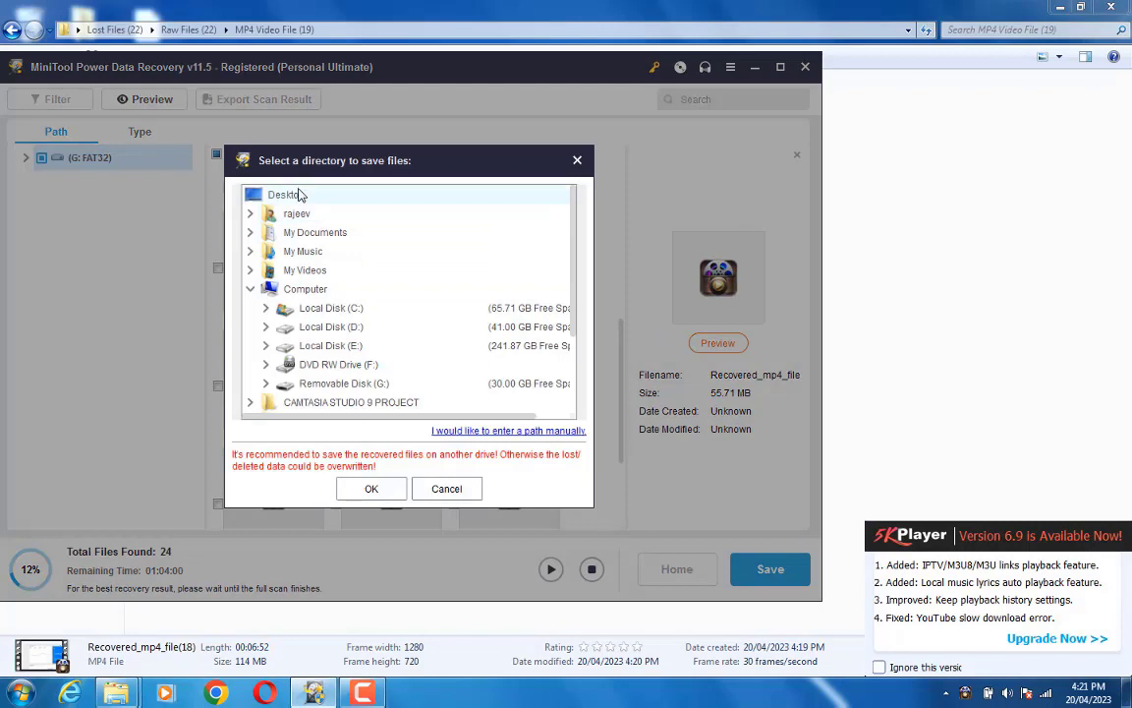
pyautogui.click(376, 489)
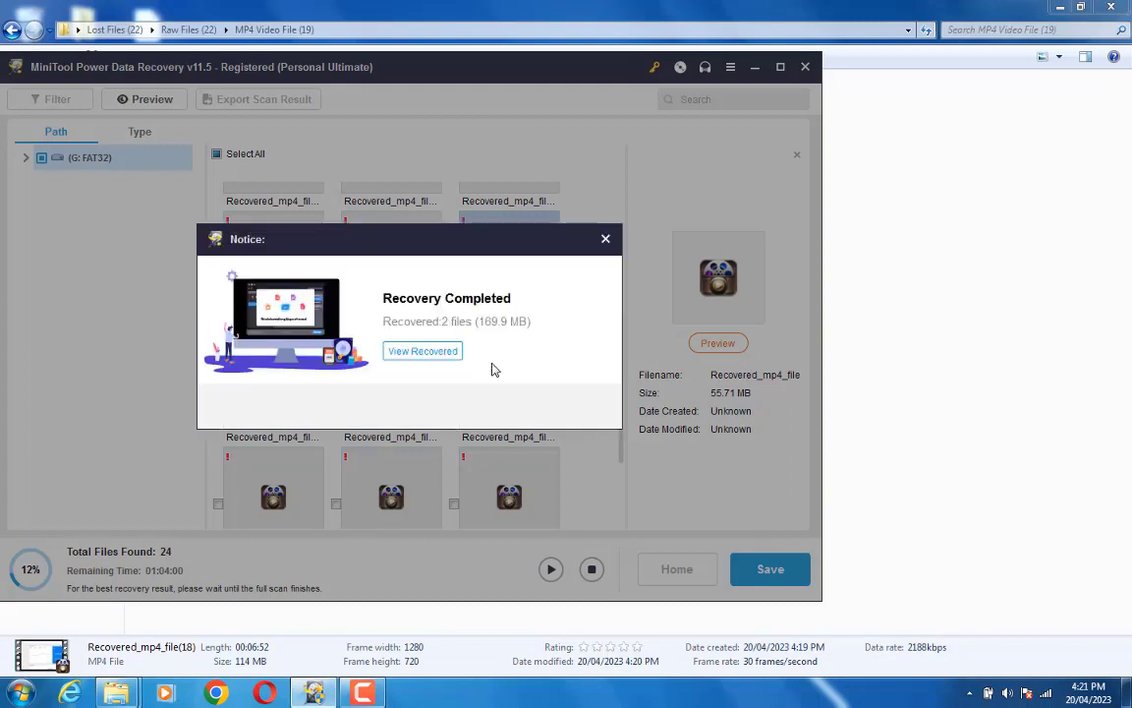
# View the recovered files, opening the Raw Files (24) and MP4 Video File (21) folders inside Lost Files (24).
pyautogui.click(421, 352)
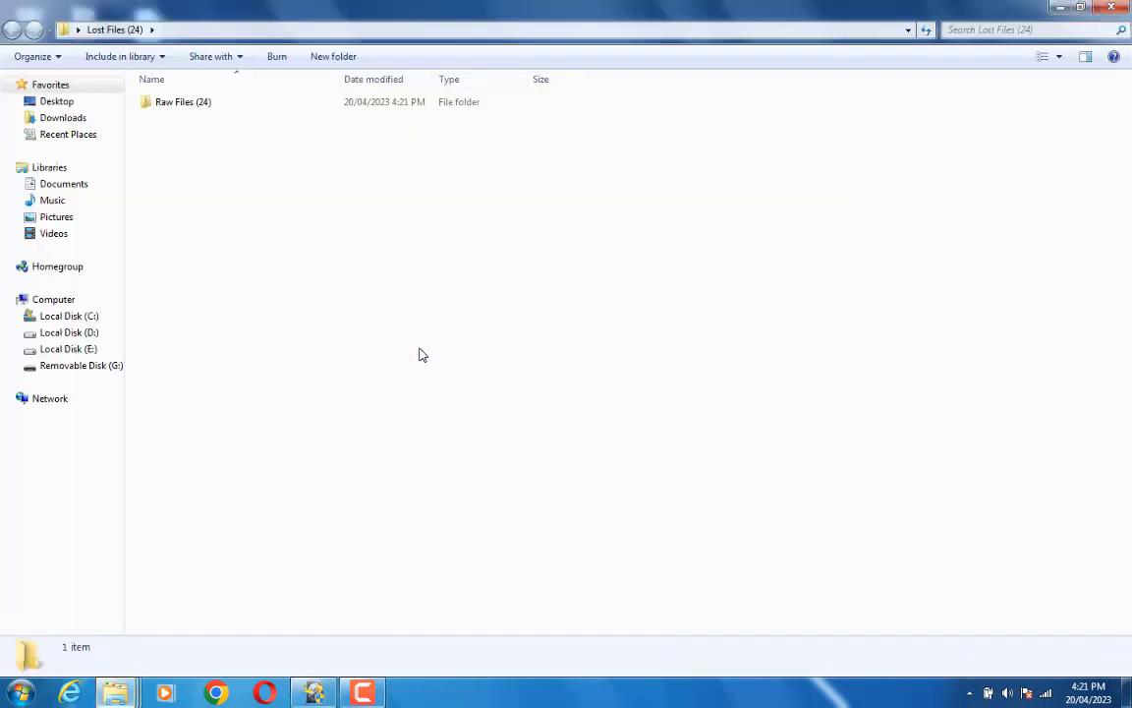
pyautogui.click(211, 111)
pyautogui.doubleClick(212, 111)
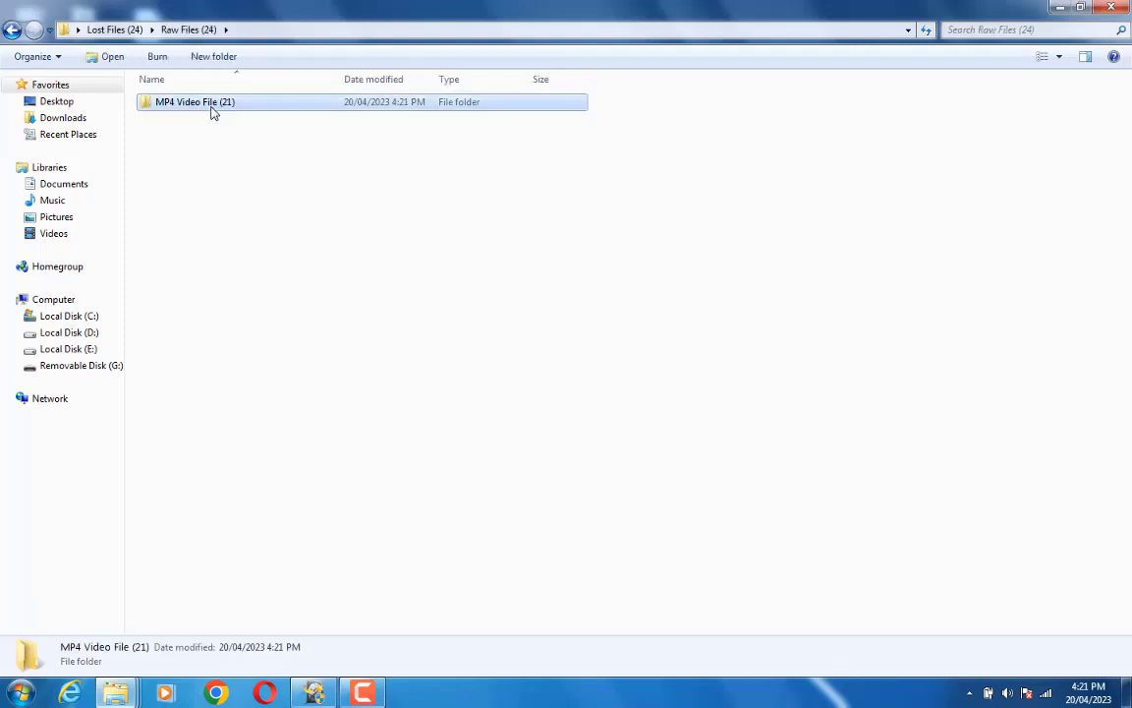
pyautogui.doubleClick(212, 111)
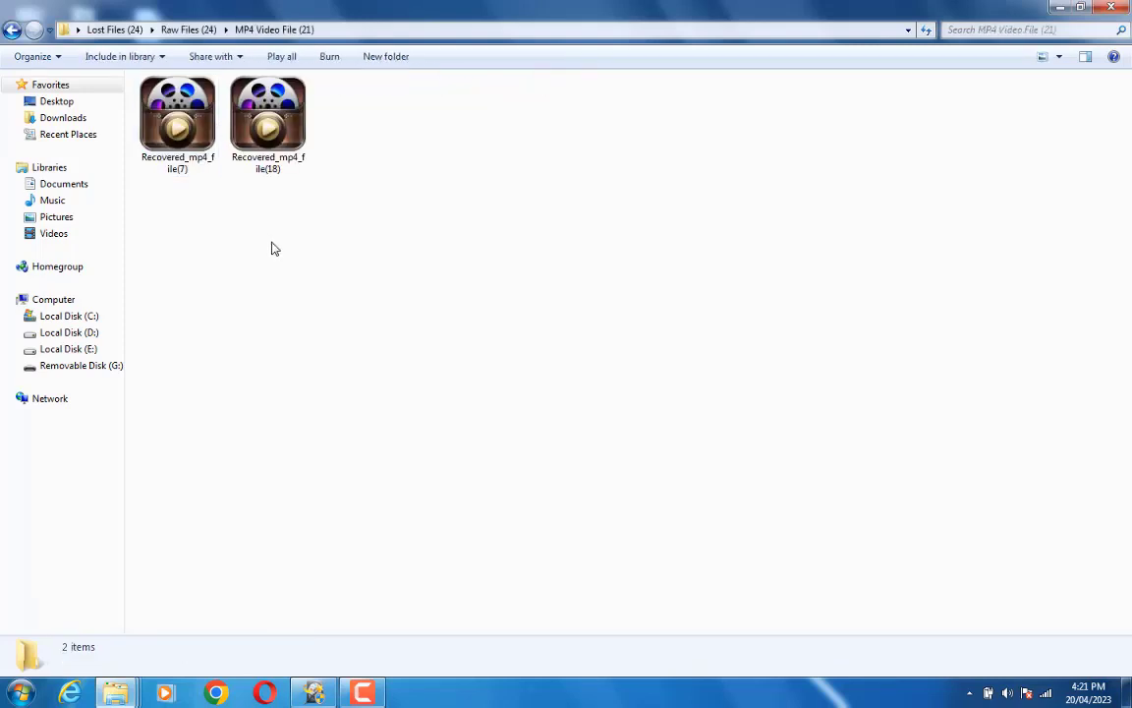
# Play Recovered_mp4_file(18) and Recovered_mp4_file(7) one after the other, closing the player after each.
pyautogui.click(179, 118)
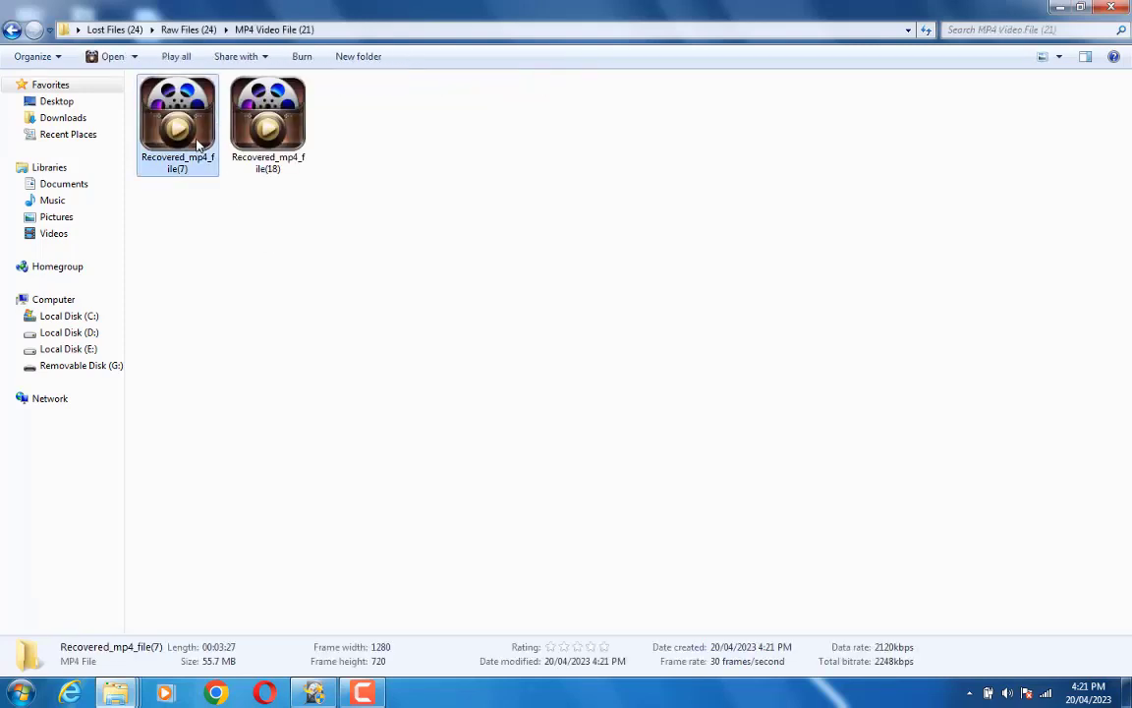
pyautogui.doubleClick(276, 146)
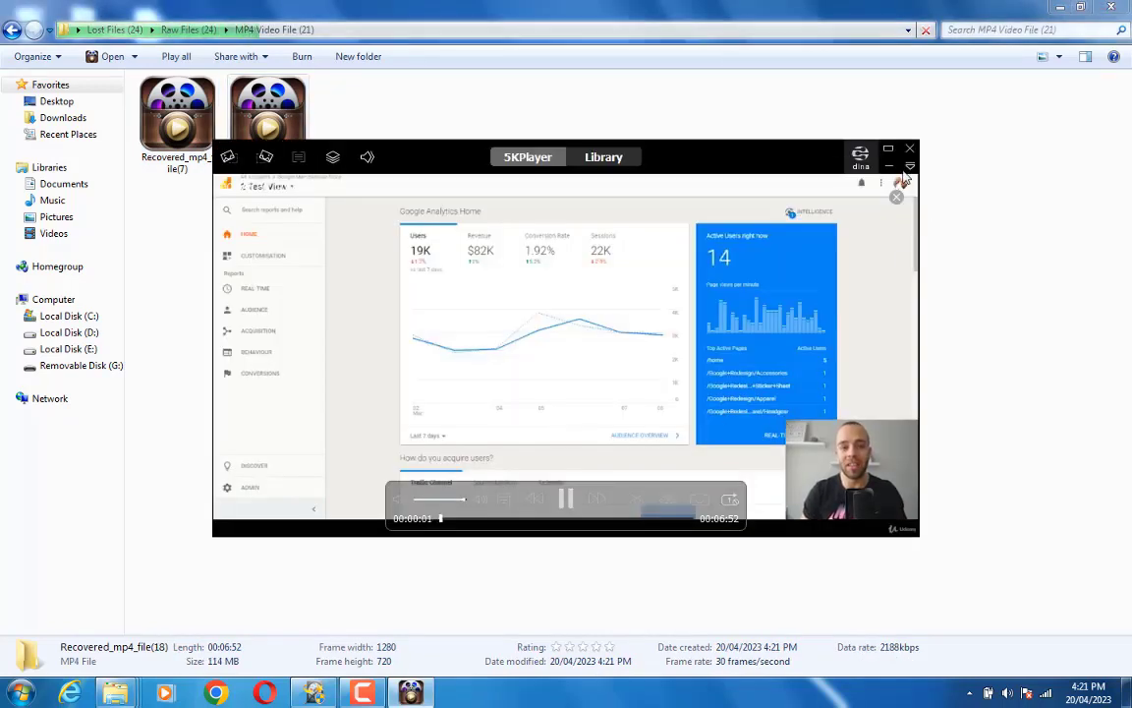
pyautogui.click(912, 150)
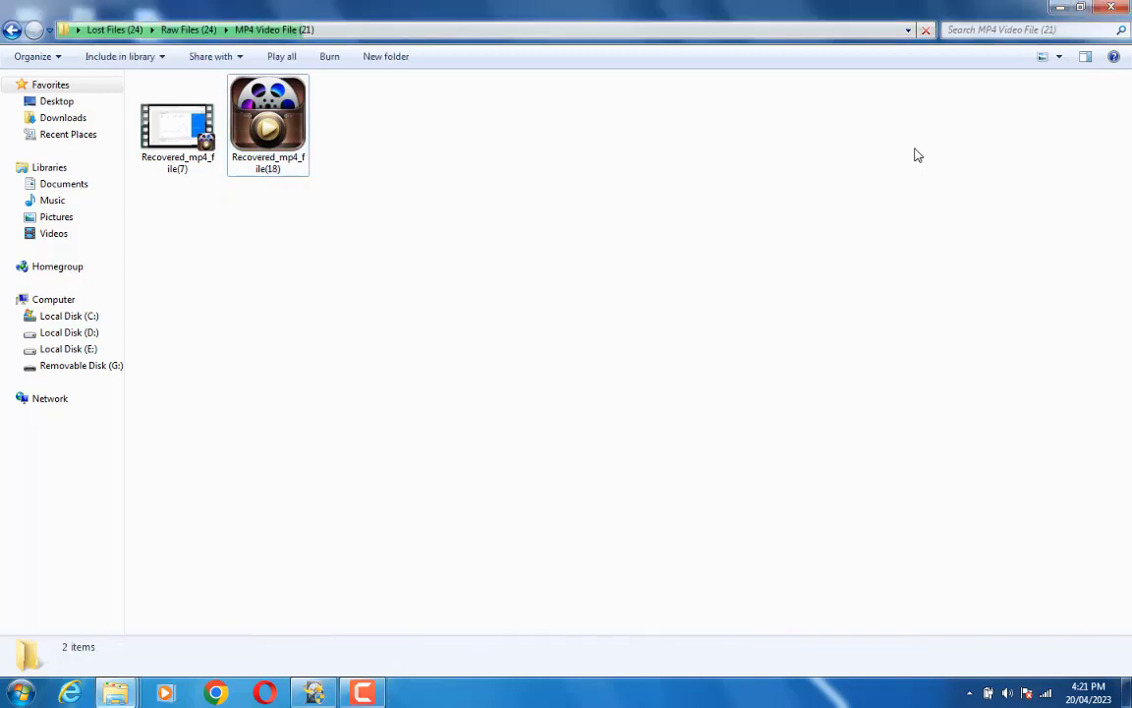
pyautogui.doubleClick(184, 146)
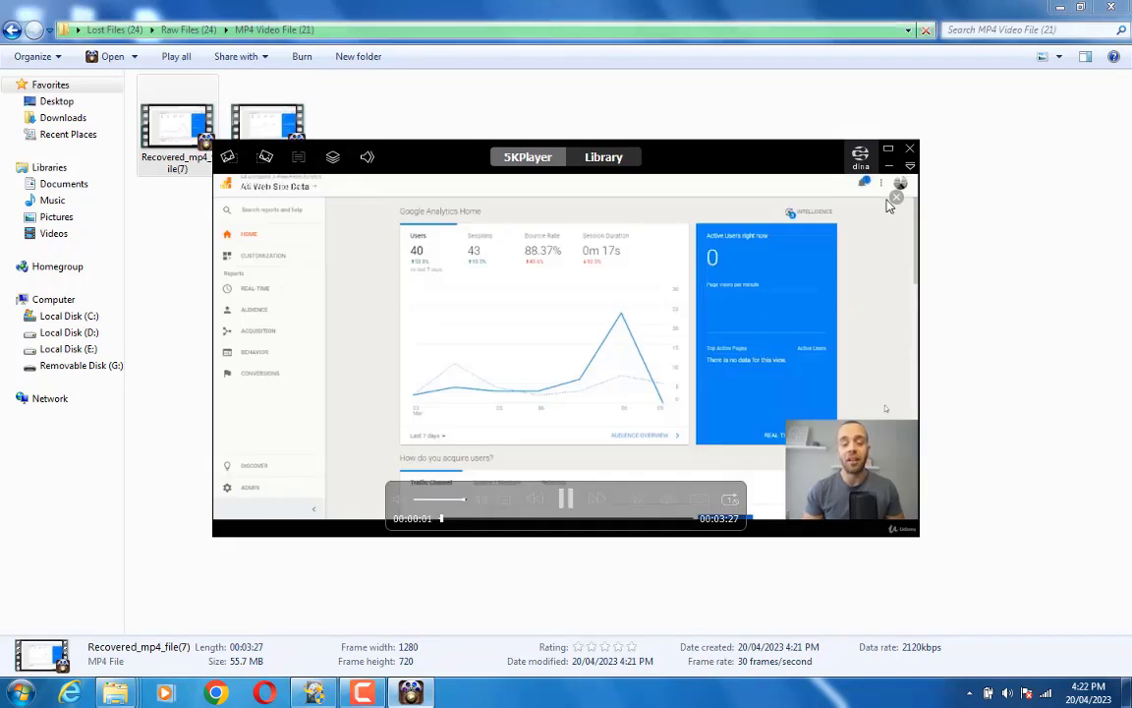
pyautogui.click(912, 152)
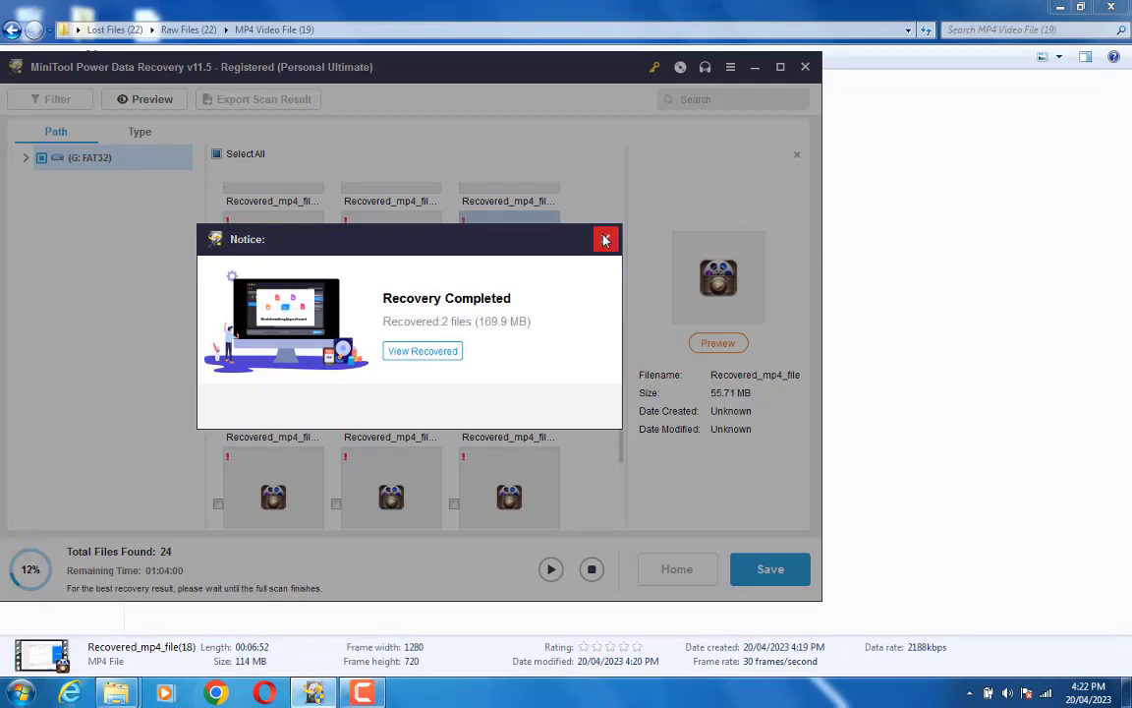
# Dismiss the recovery notice and stop the running scan of the G: drive.
pyautogui.click(605, 238)
pyautogui.click(597, 572)
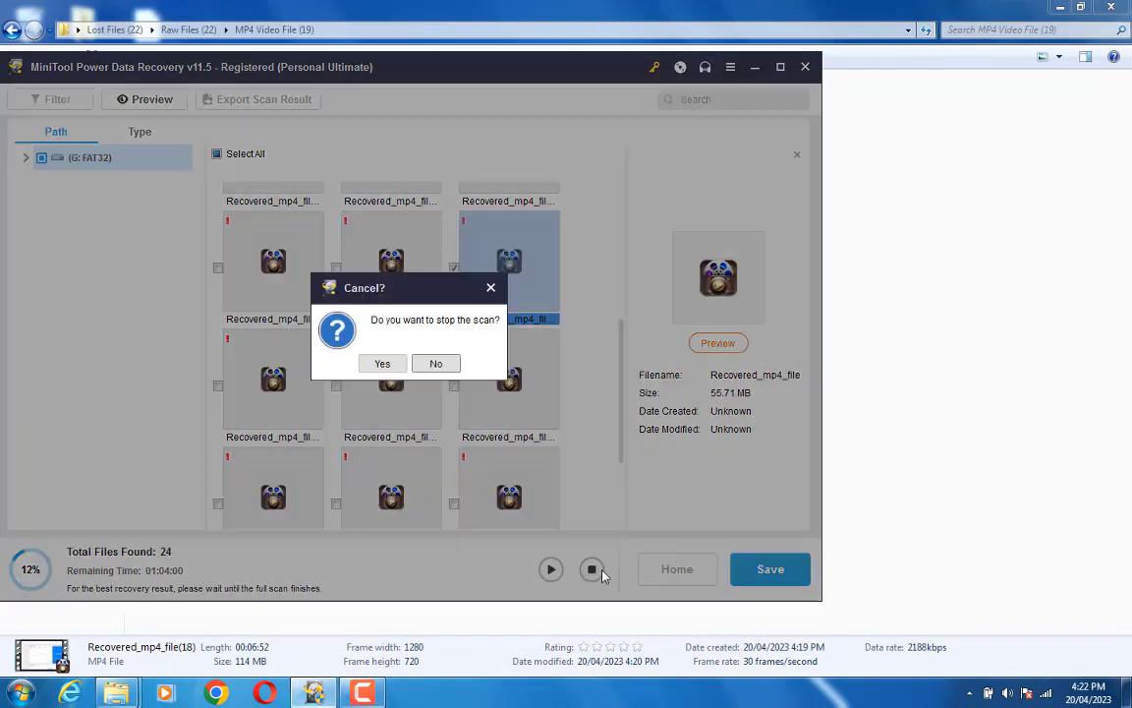
pyautogui.click(389, 364)
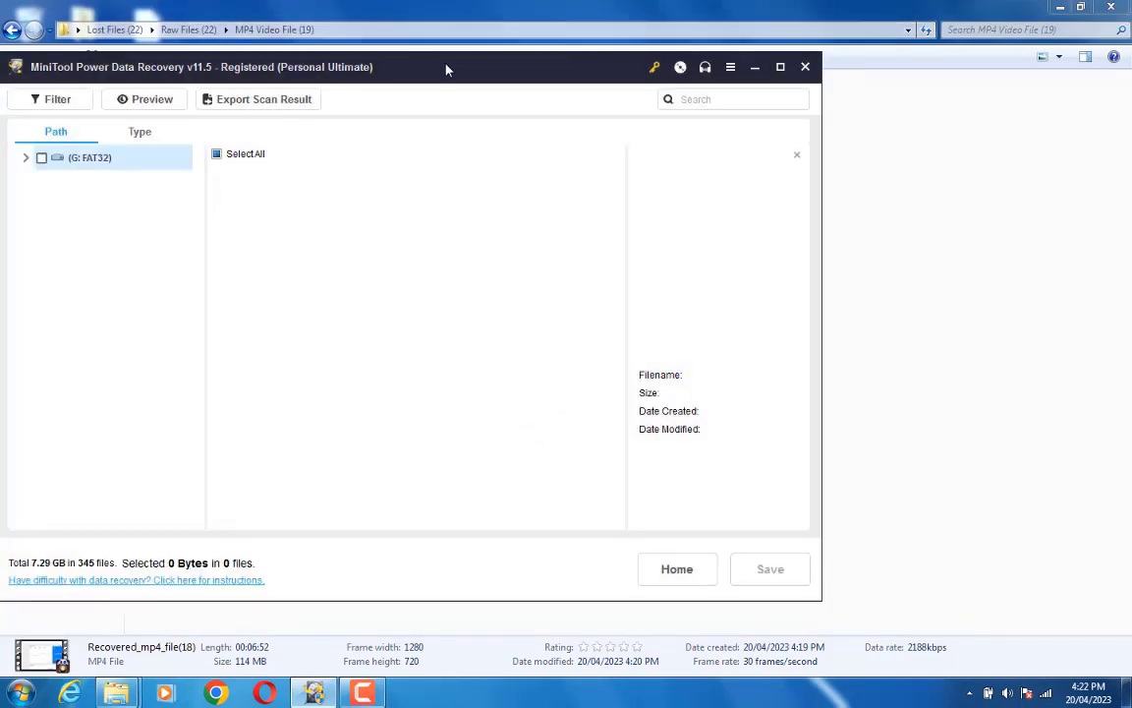
# Expand Lost Files (345) and Raw Files (24) under the G: drive, look through the file-type folders, and open MP4 Video File.
pyautogui.moveTo(445, 69); pyautogui.dragTo(649, 81)
pyautogui.click(230, 172)
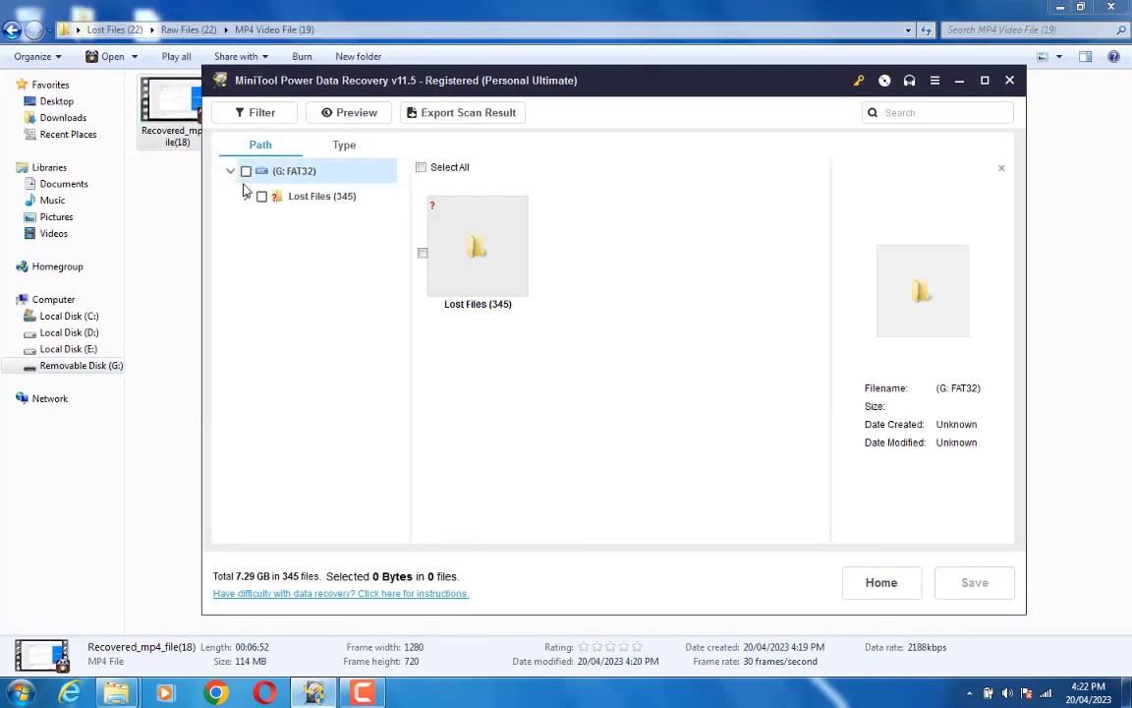
pyautogui.click(248, 197)
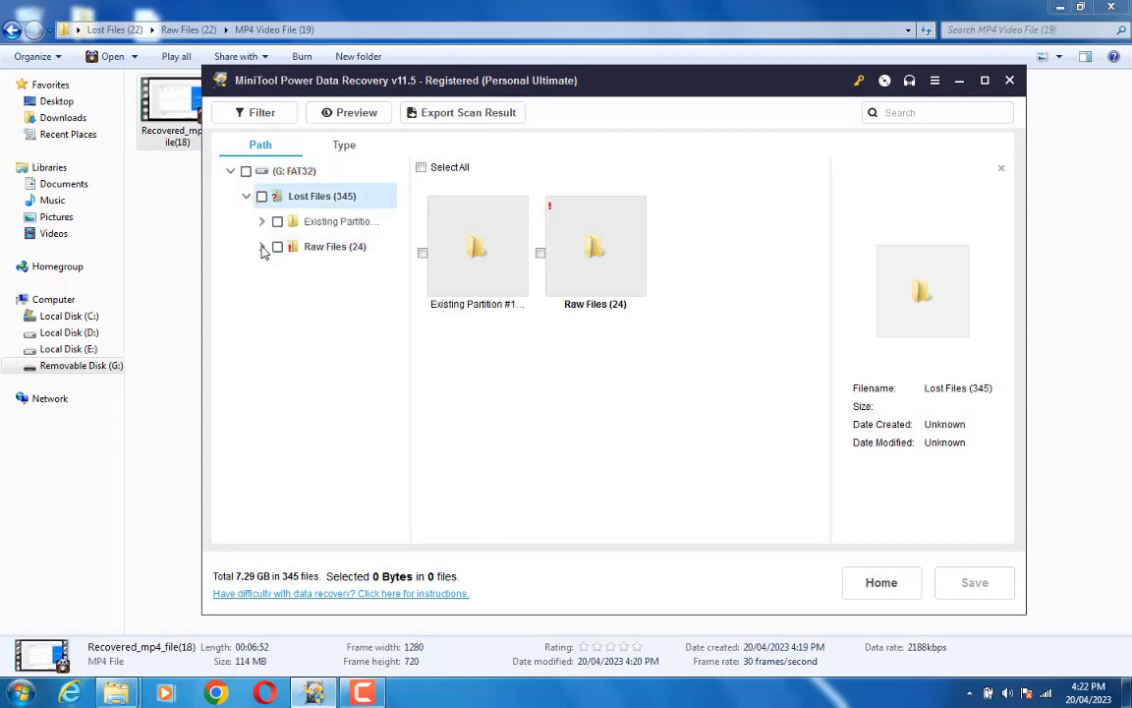
pyautogui.click(261, 246)
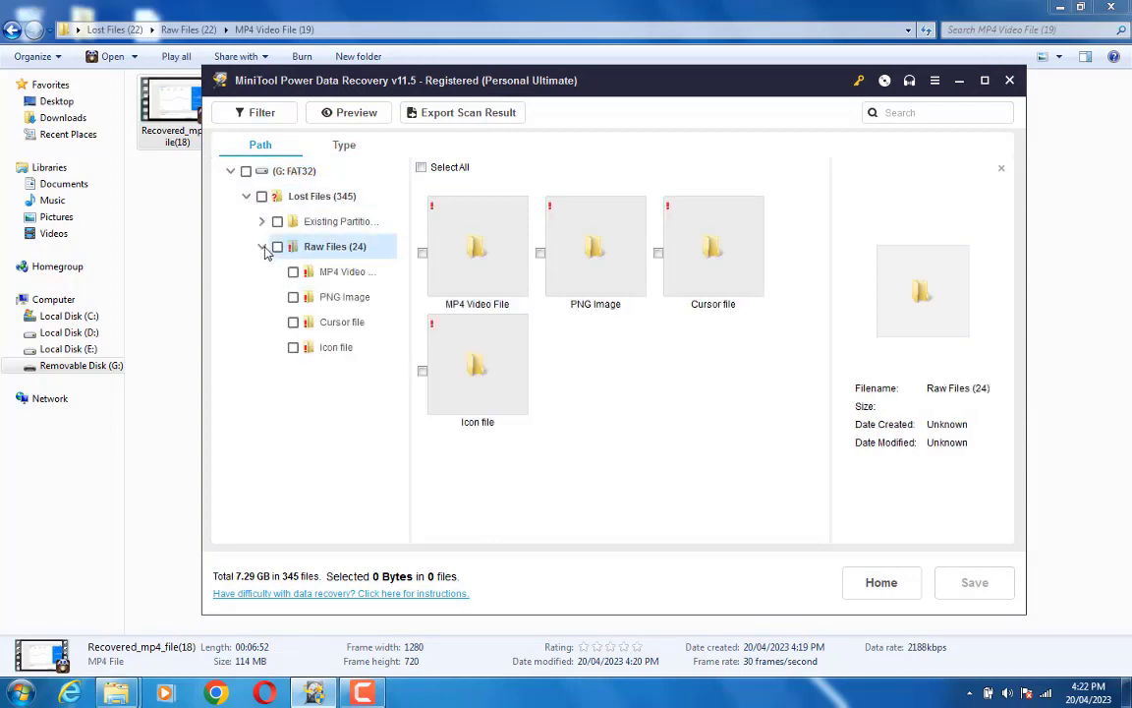
pyautogui.click(366, 301)
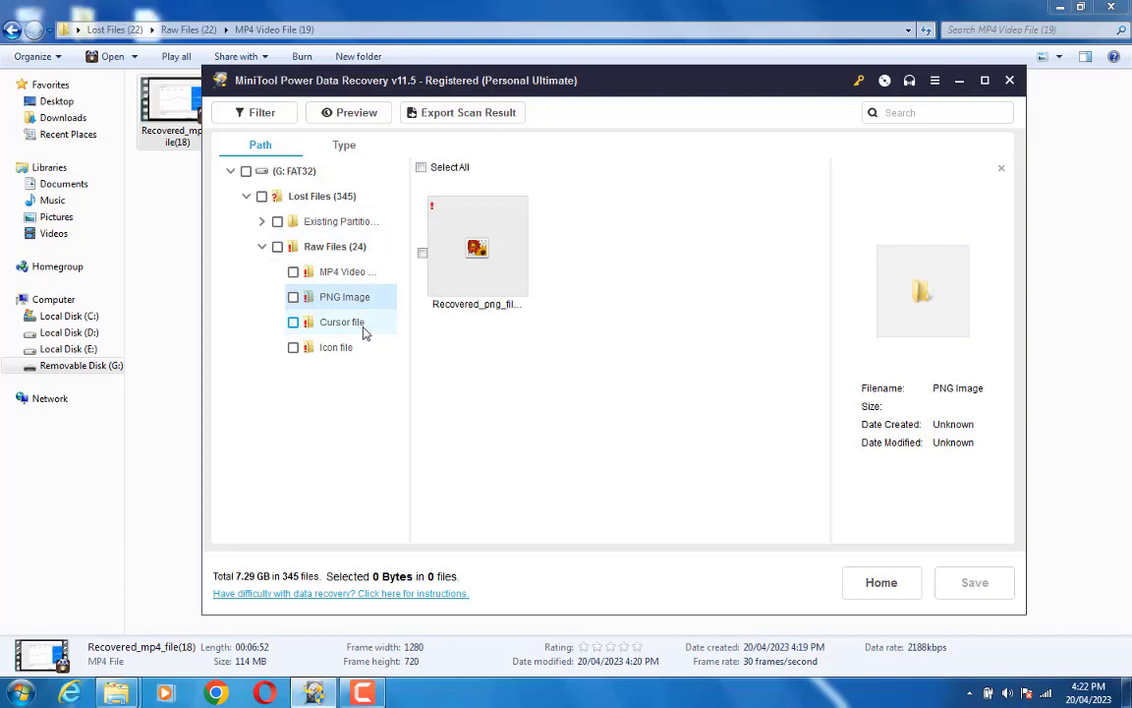
pyautogui.click(362, 326)
pyautogui.click(342, 272)
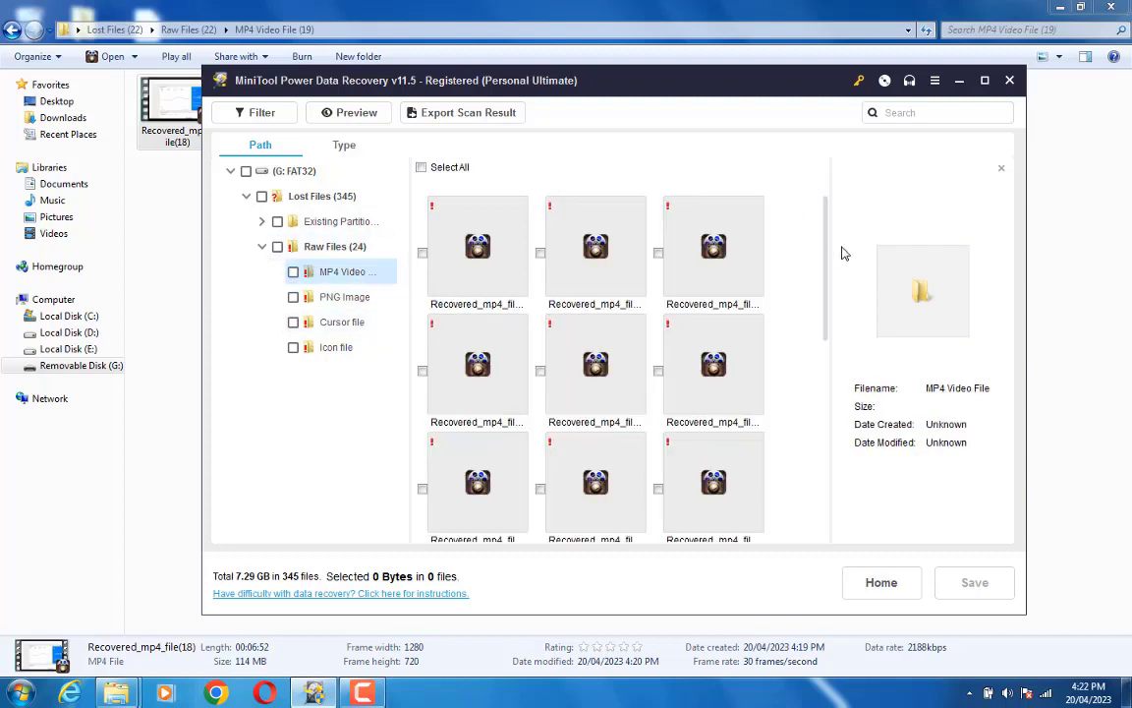
# Mark the last MP4 video in the list for recovery and save it to the Desktop.
pyautogui.scroll(-3, 809, 442)
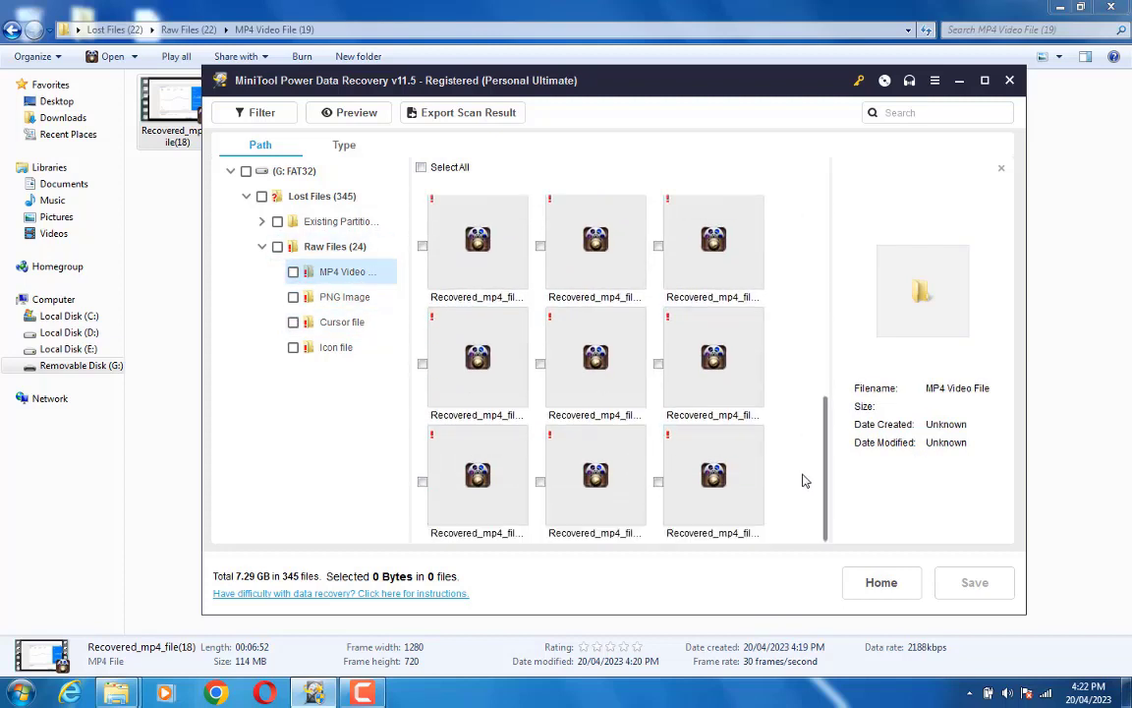
pyautogui.click(712, 478)
pyautogui.click(657, 482)
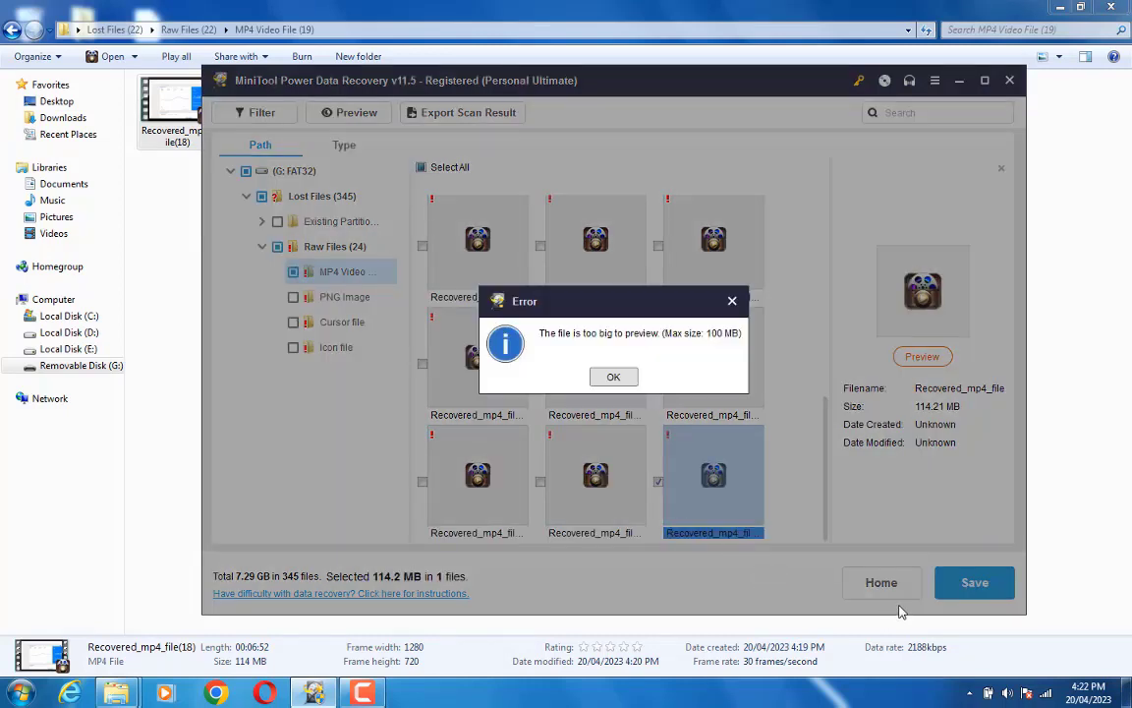
pyautogui.click(619, 376)
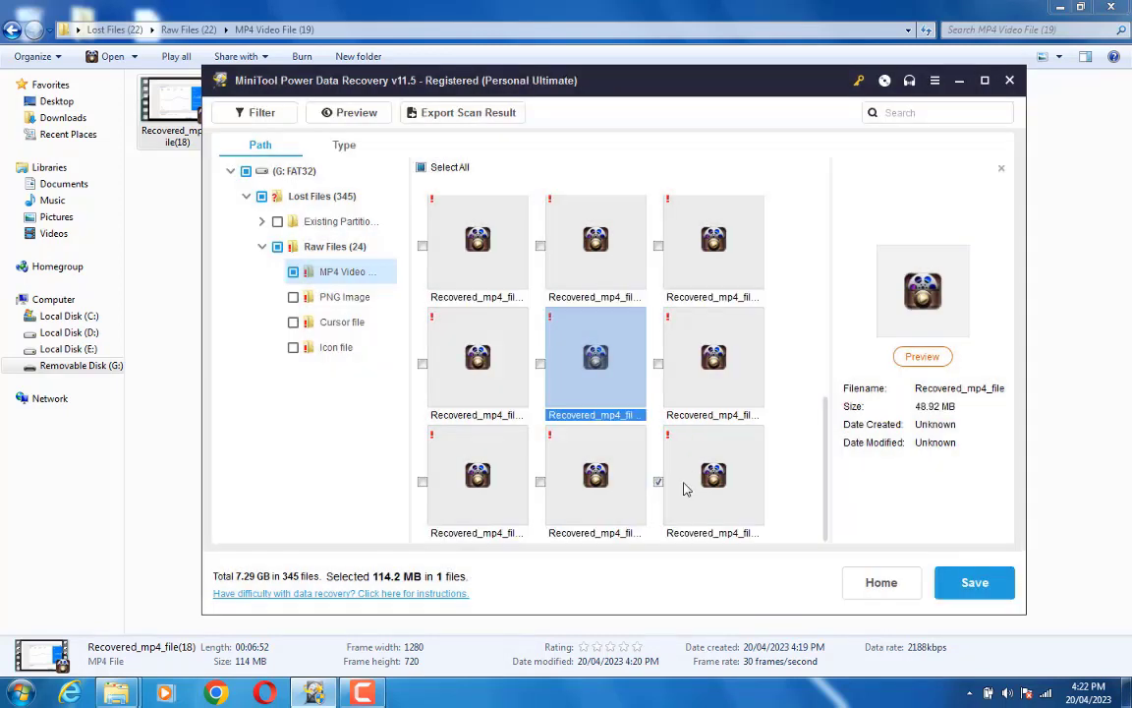
pyautogui.click(732, 453)
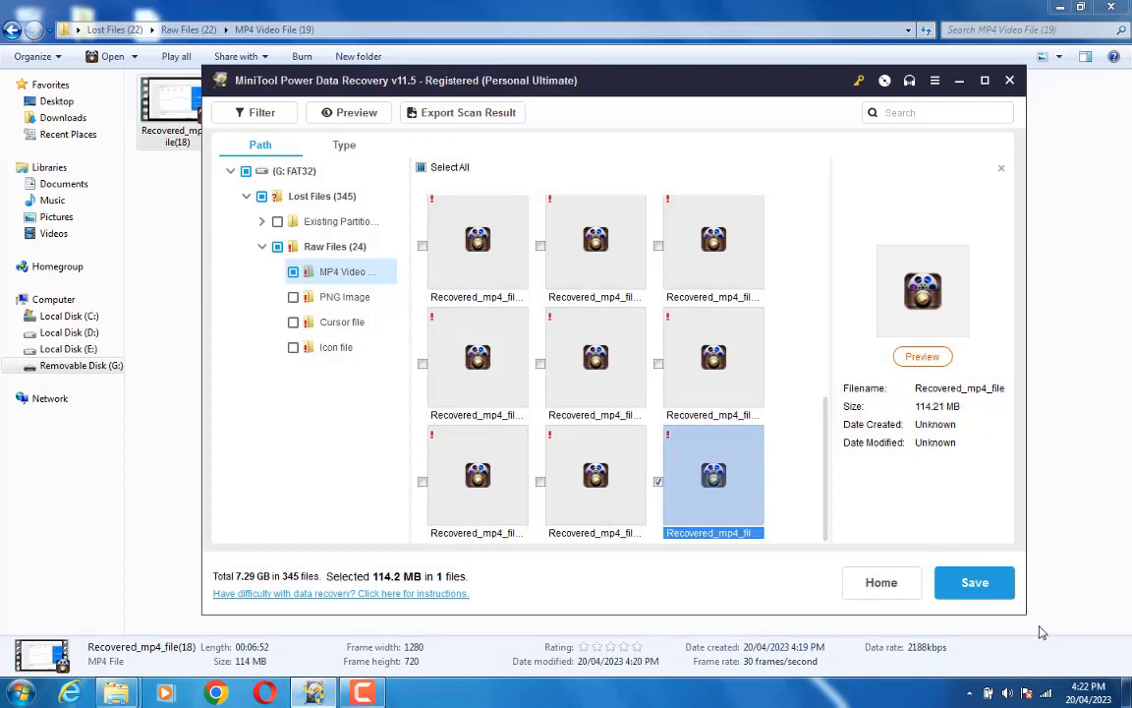
pyautogui.click(1003, 587)
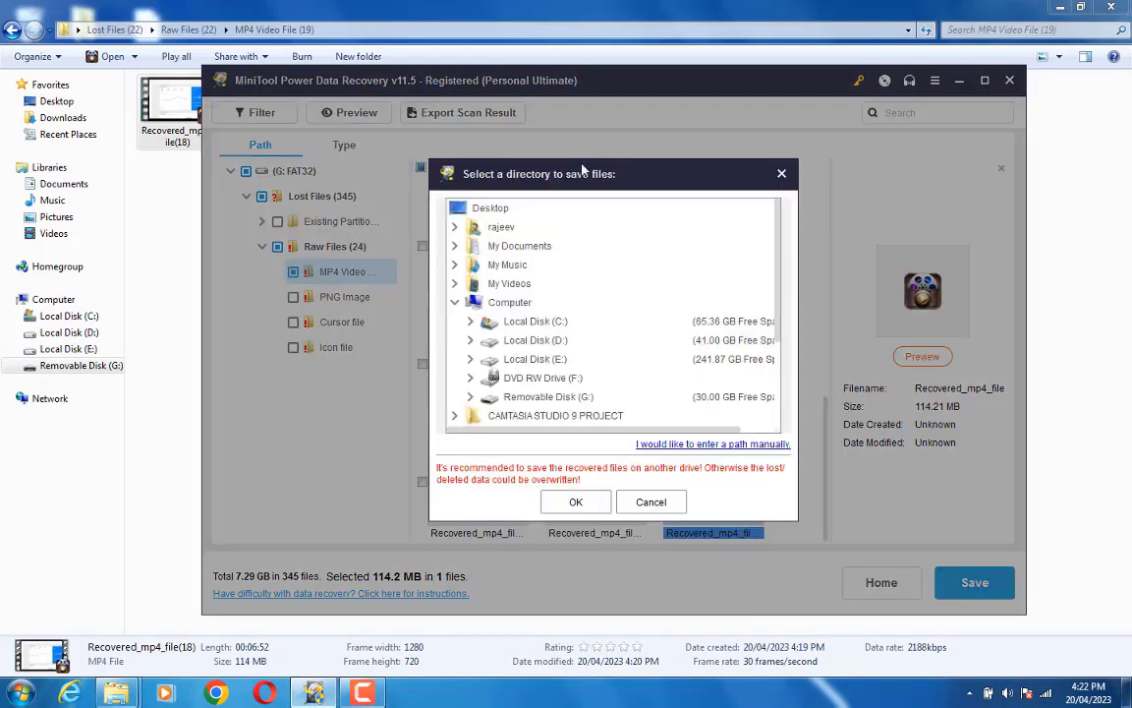
pyautogui.doubleClick(499, 210)
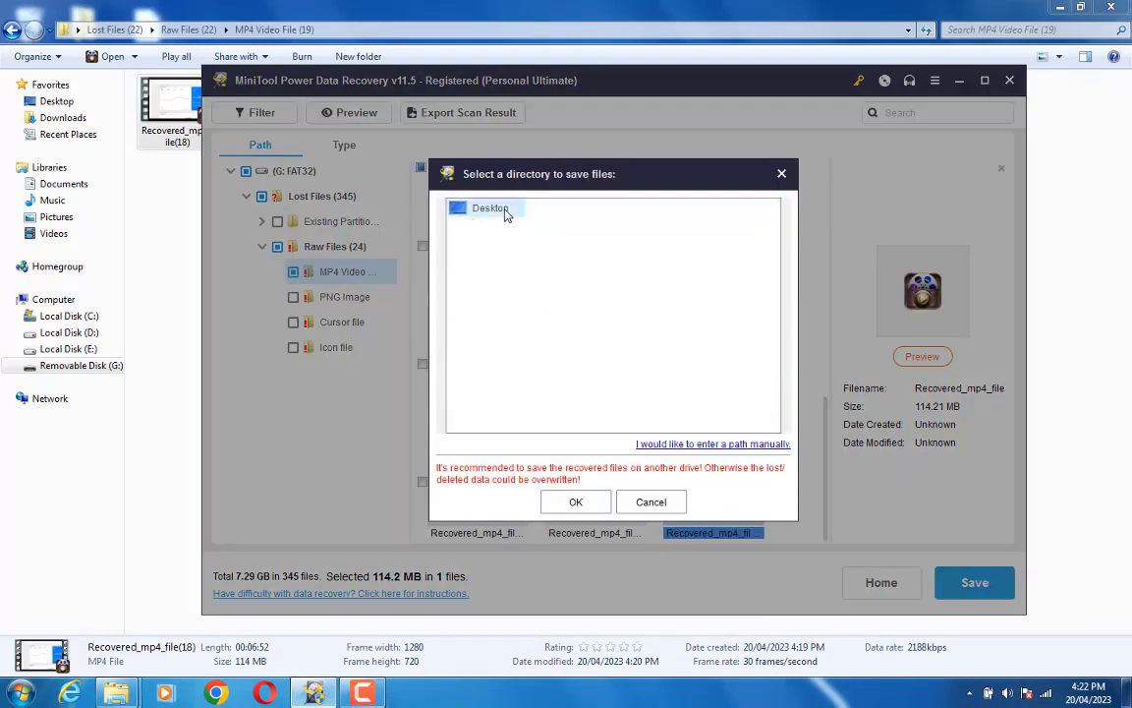
pyautogui.click(576, 502)
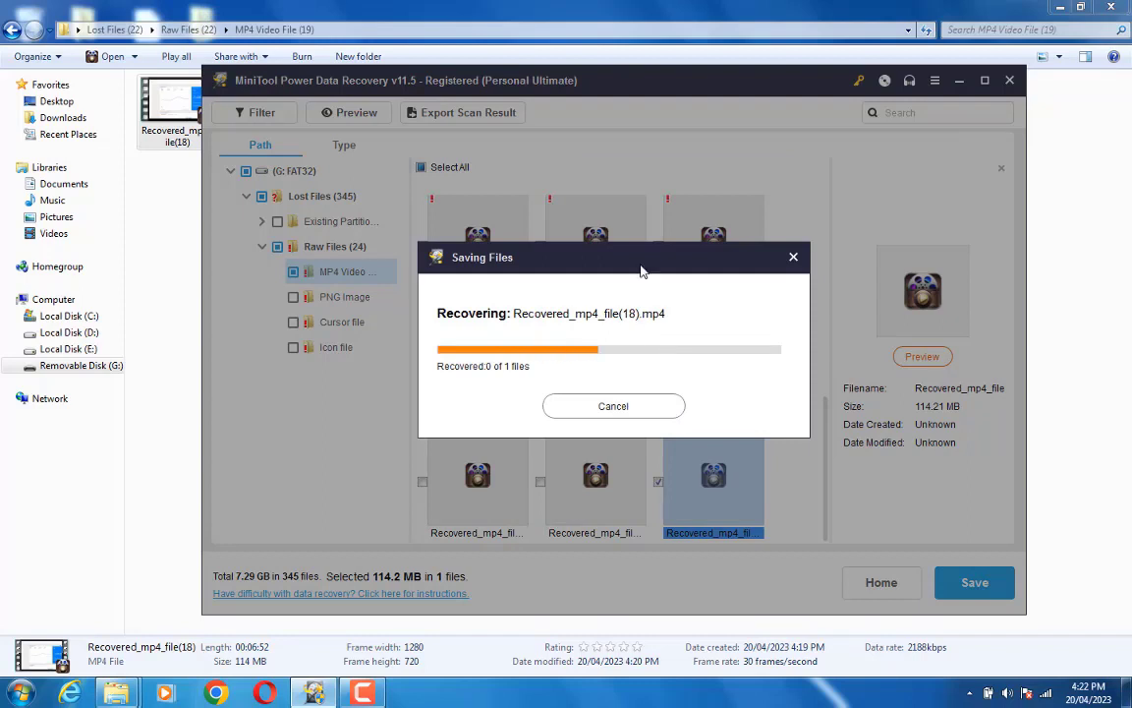
# Close the old MP4 Video File (19) window and view the recovered file in the MP4 Video File folder under Lost Files (345), Raw Files (24).
pyautogui.click(509, 13)
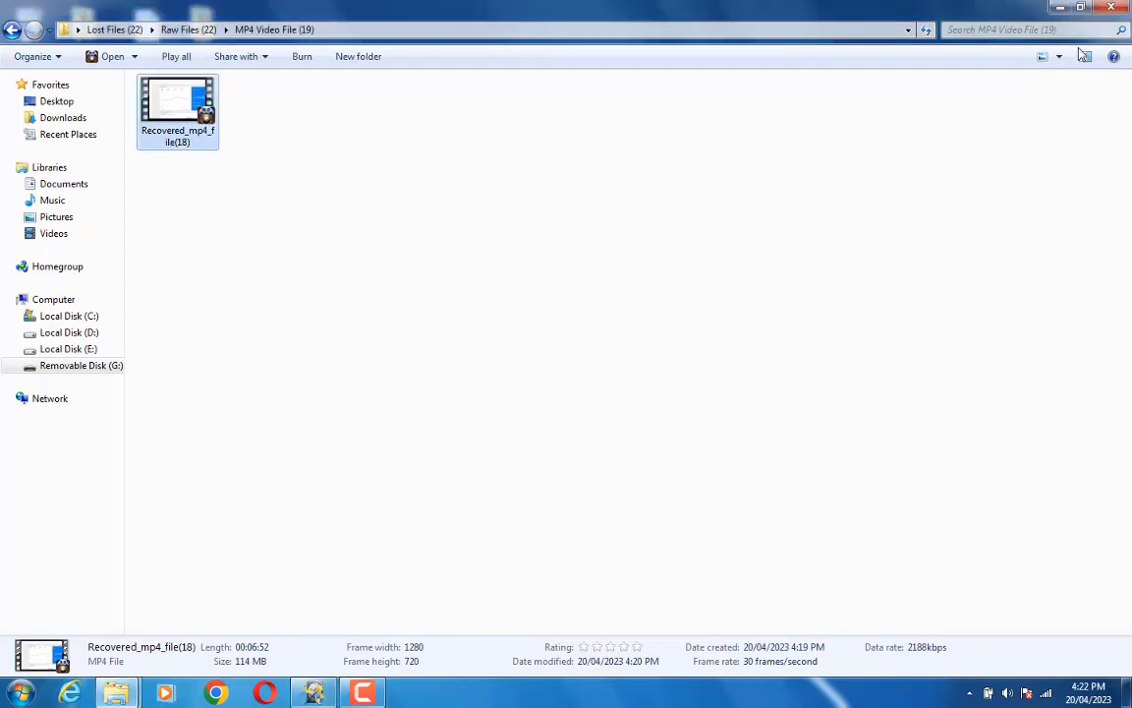
pyautogui.click(1109, 9)
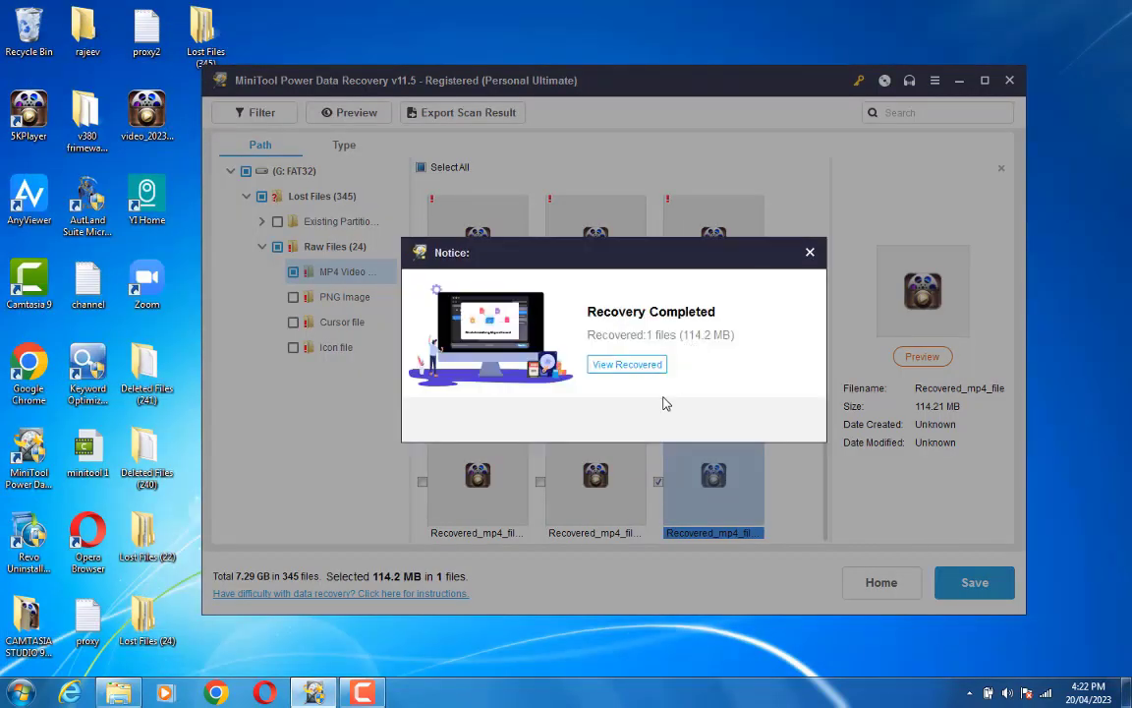
pyautogui.click(627, 364)
pyautogui.doubleClick(181, 102)
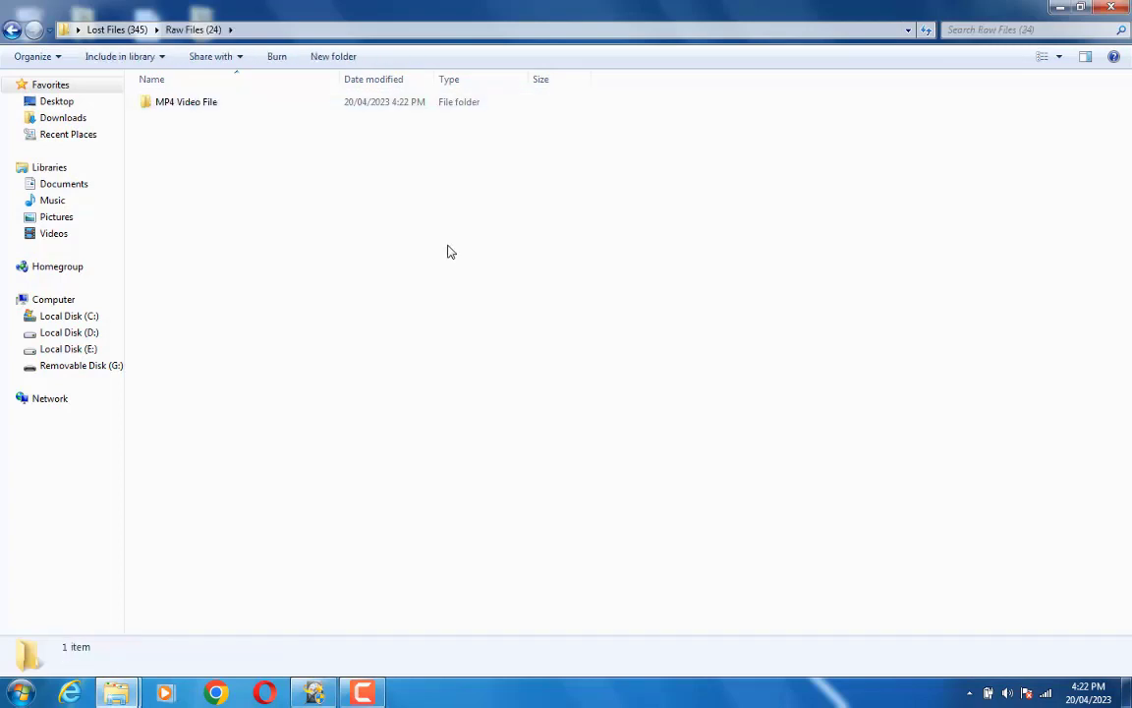
pyautogui.doubleClick(212, 102)
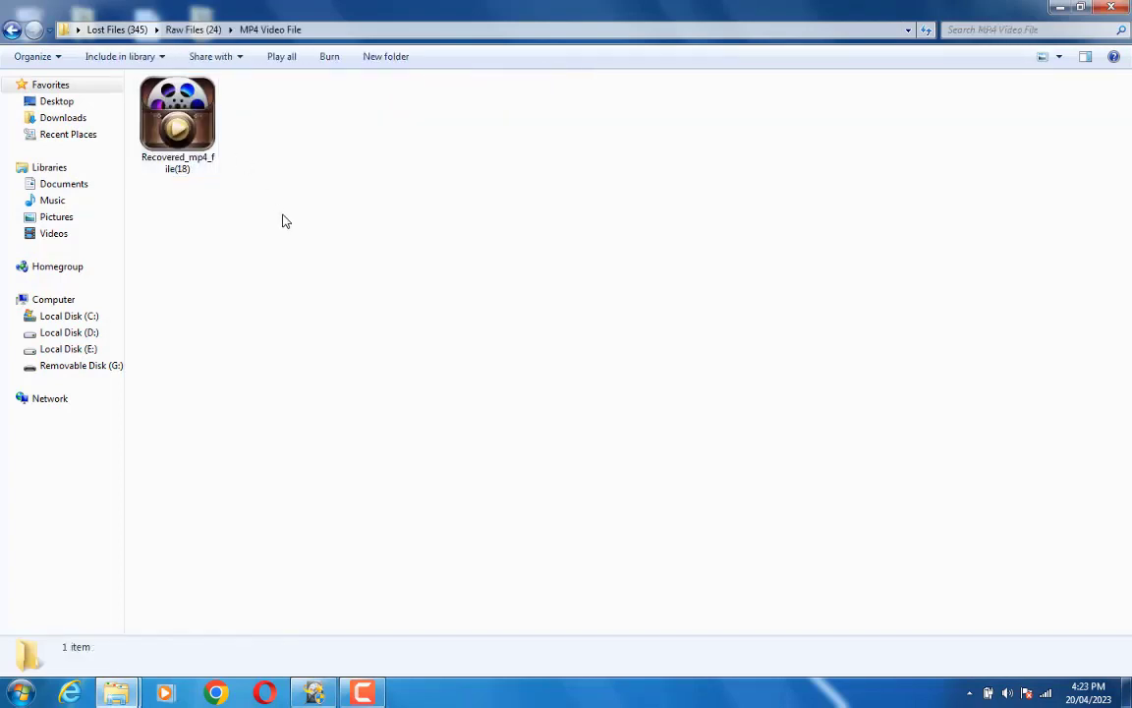
# Play the recovered video Recovered_mp4_file(18) to check it, and close the player and its folder window.
pyautogui.doubleClick(184, 135)
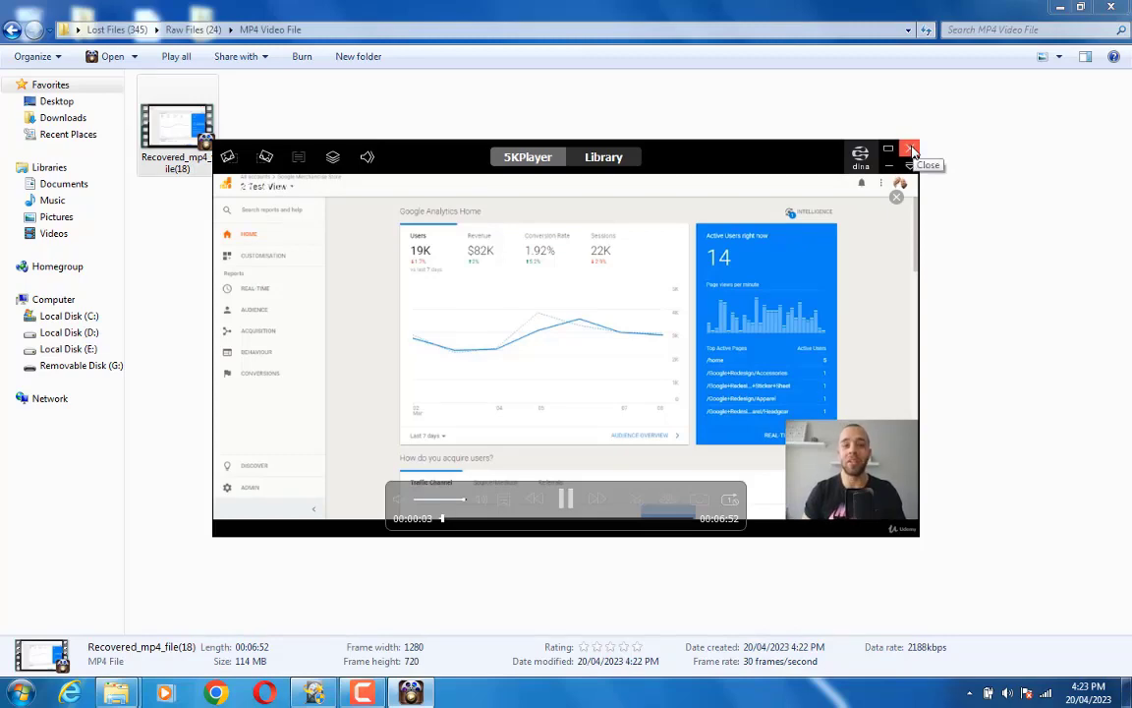
pyautogui.click(912, 150)
pyautogui.click(1113, 8)
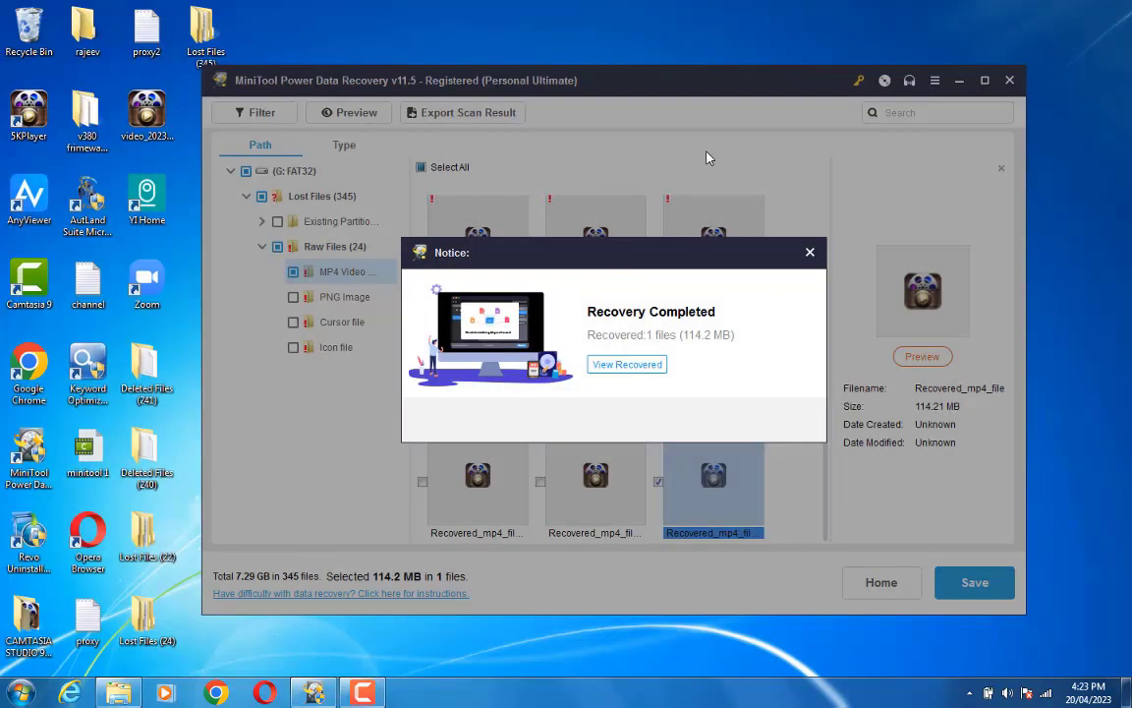
# Dismiss the recovery notice, minimize the recovery program, and view the MP4 Video File (21) folder inside the desktop folder Lost Files (24).
pyautogui.click(809, 252)
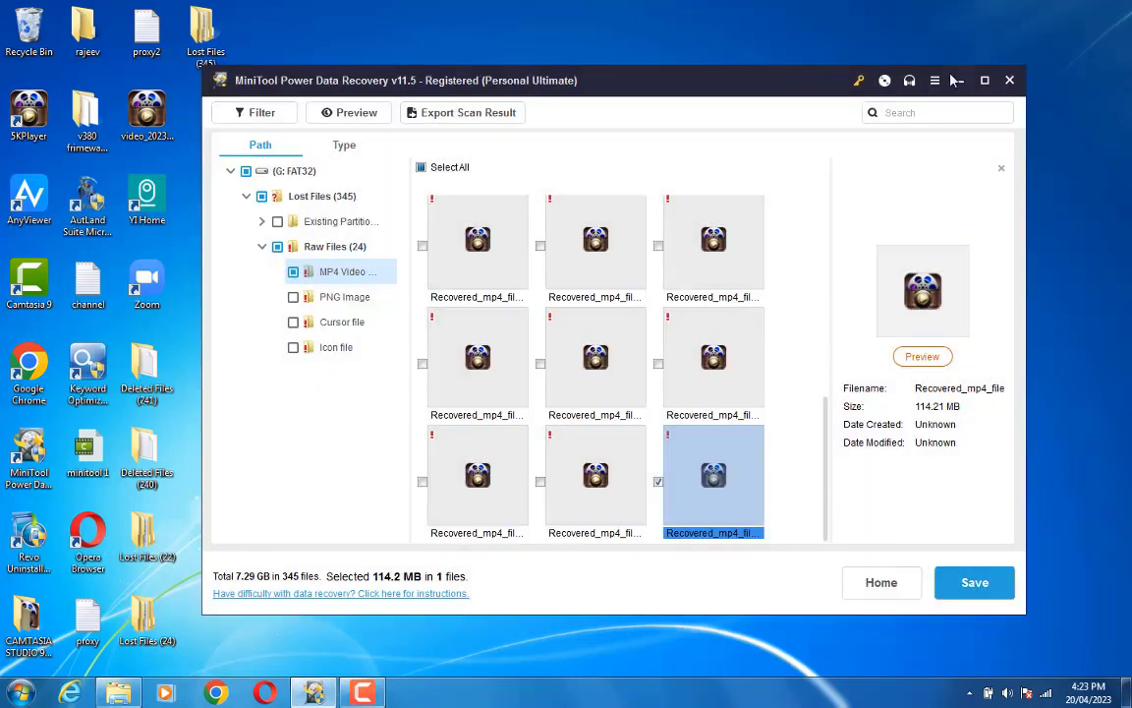
pyautogui.click(958, 82)
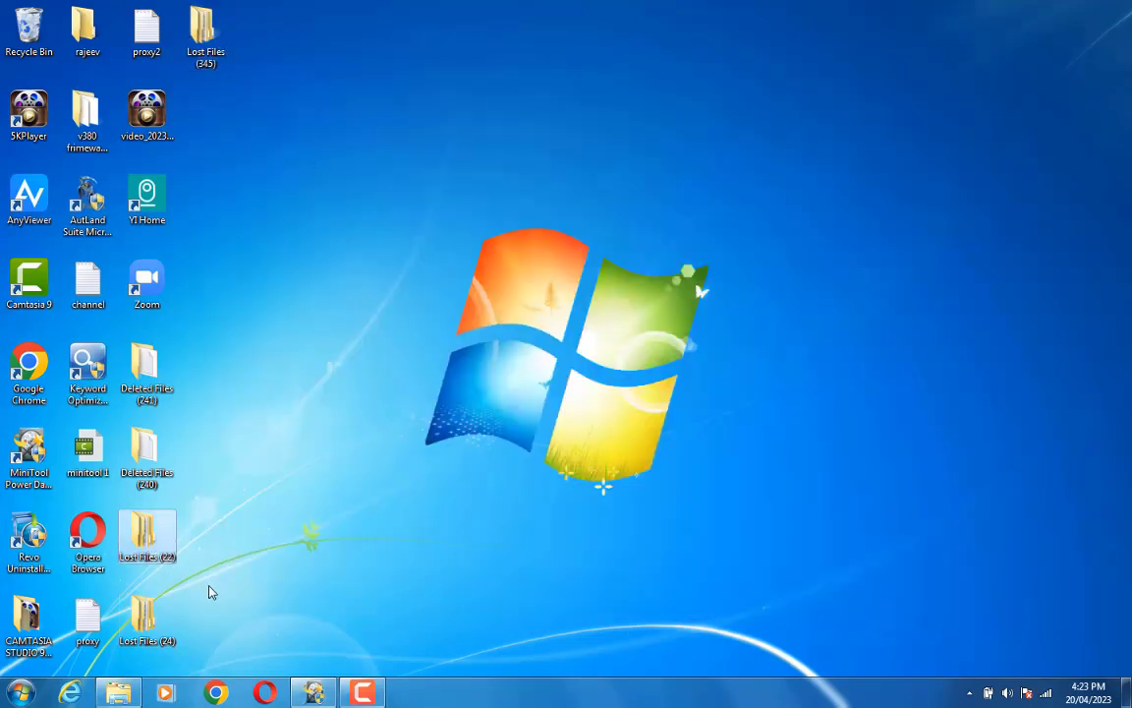
pyautogui.doubleClick(142, 617)
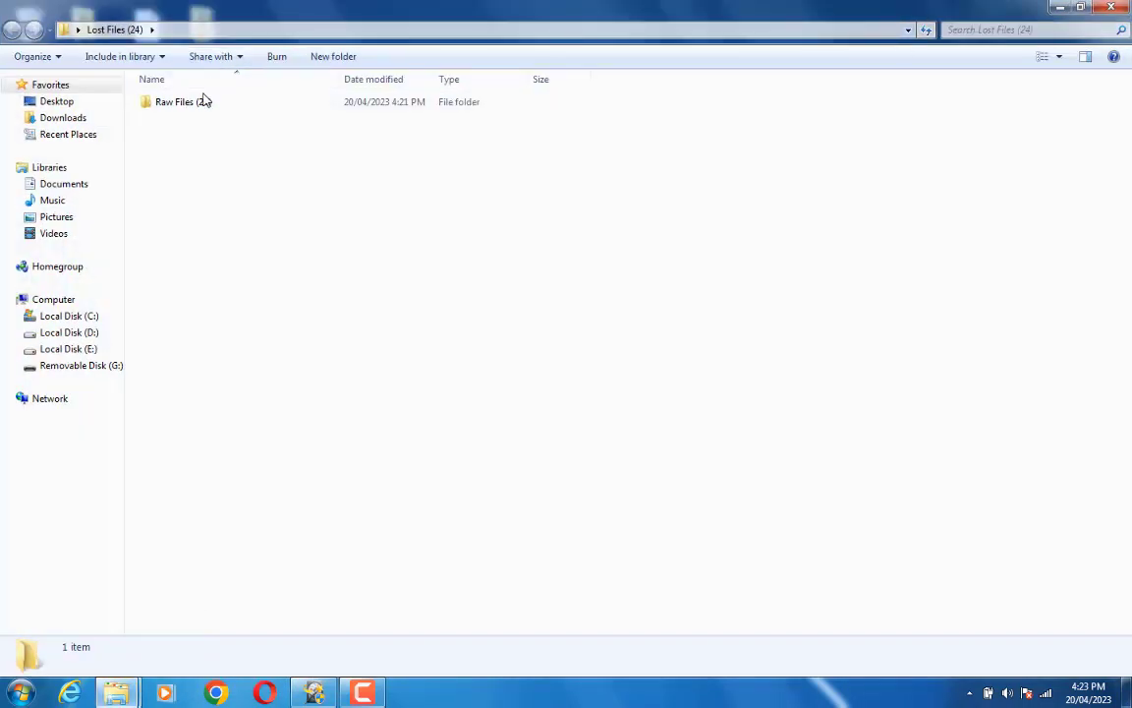
pyautogui.click(207, 103)
pyautogui.doubleClick(209, 104)
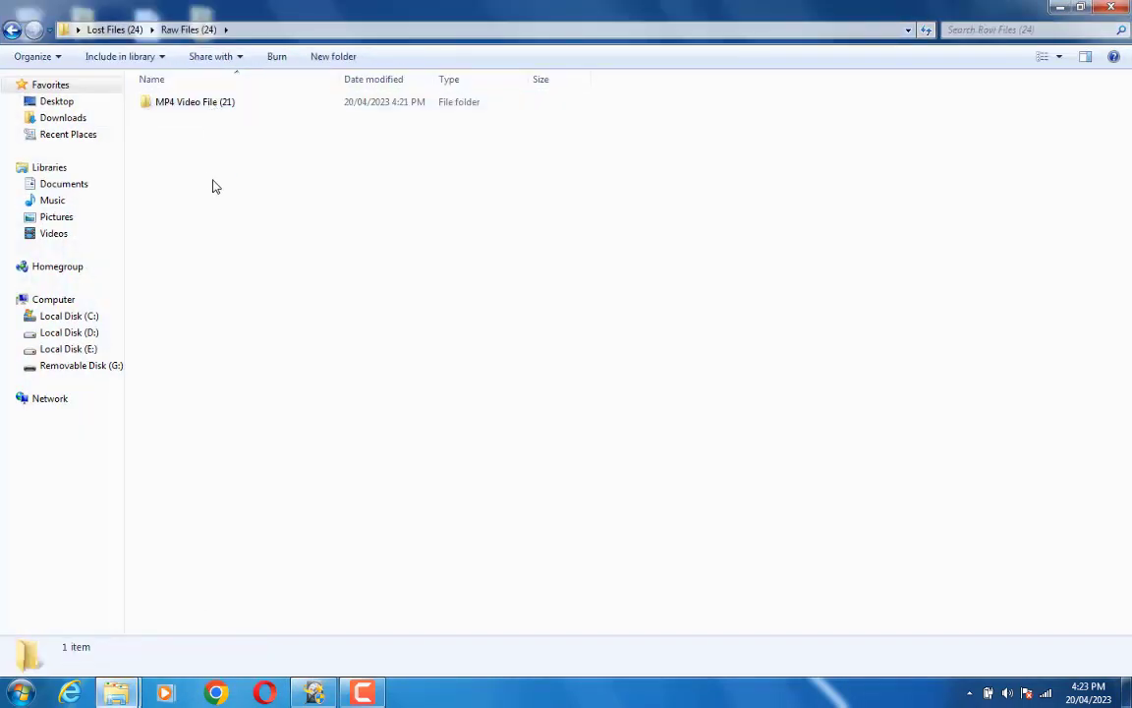
pyautogui.doubleClick(228, 102)
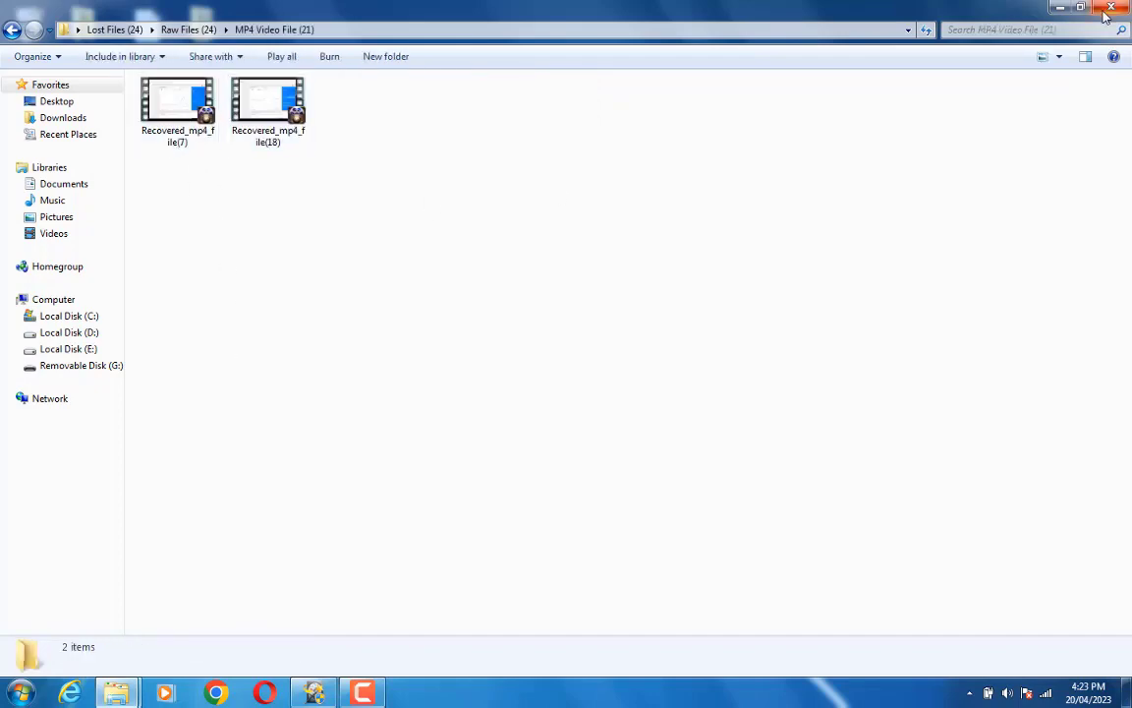
pyautogui.click(1108, 10)
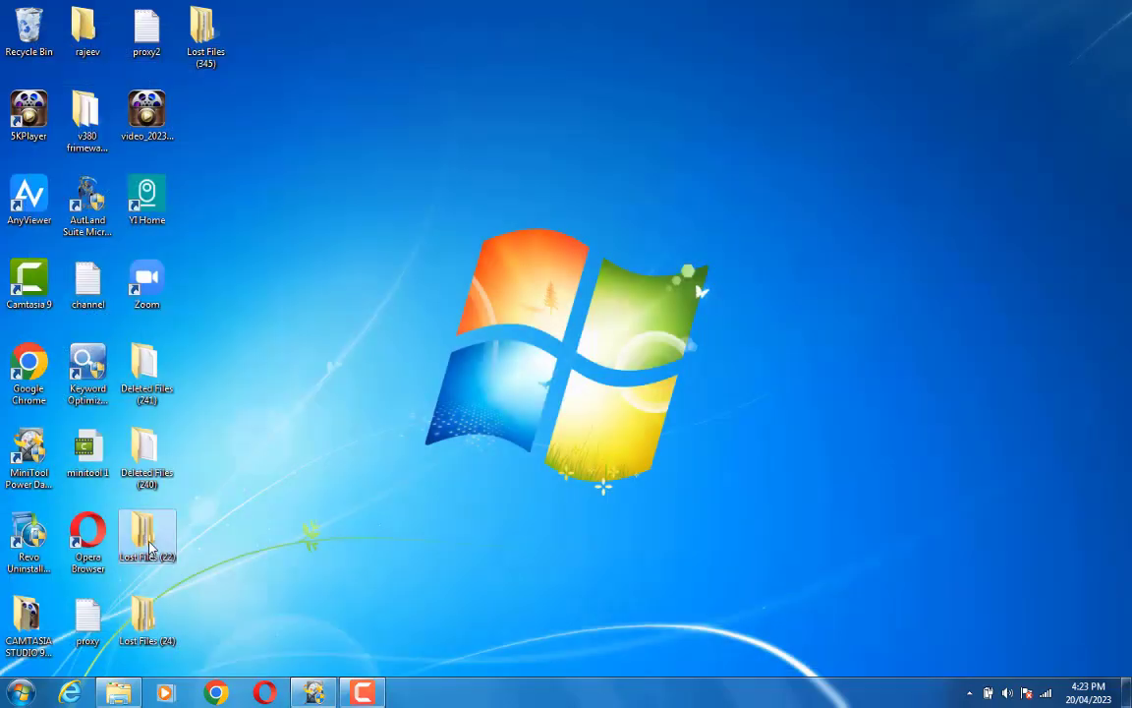
# Look into Raw Files (22) and MP4 Video File (19) within the desktop folder Lost Files (22), and close the window.
pyautogui.doubleClick(150, 548)
pyautogui.doubleClick(203, 105)
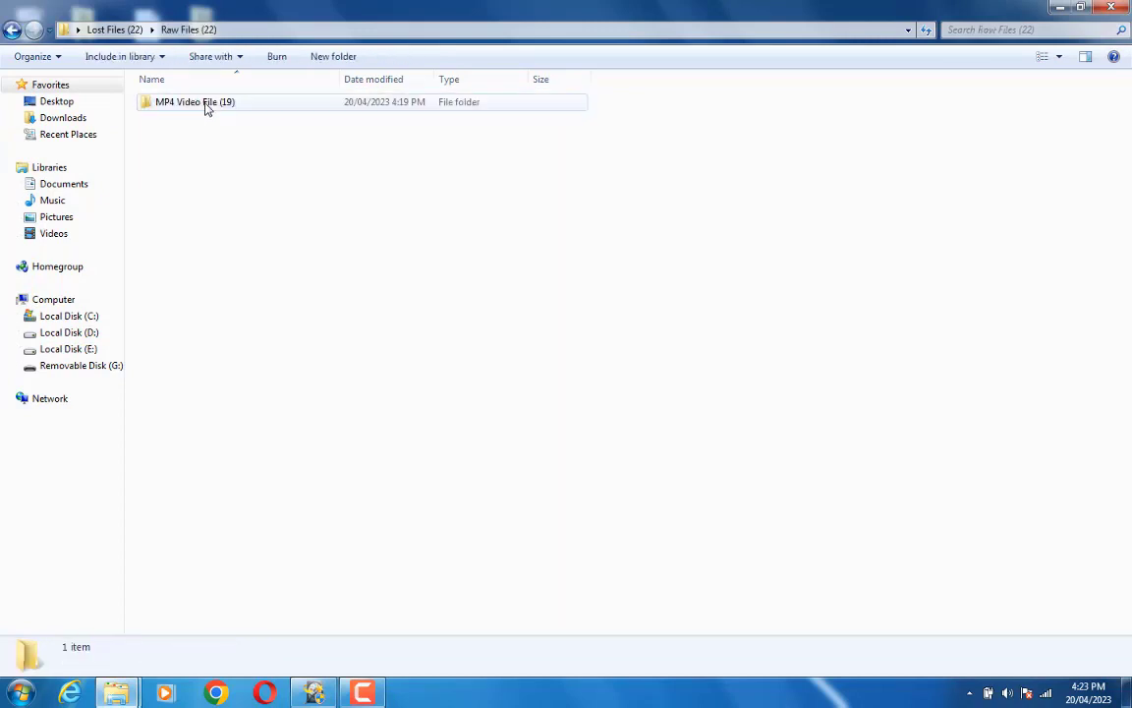
pyautogui.doubleClick(207, 104)
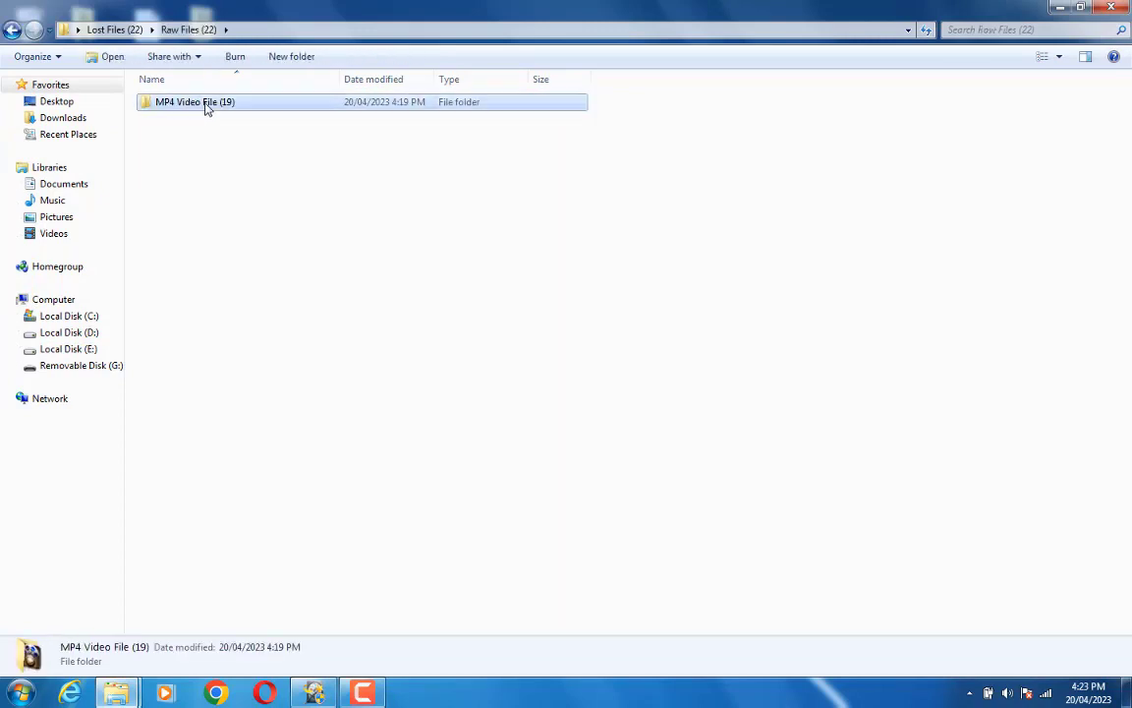
pyautogui.click(1108, 12)
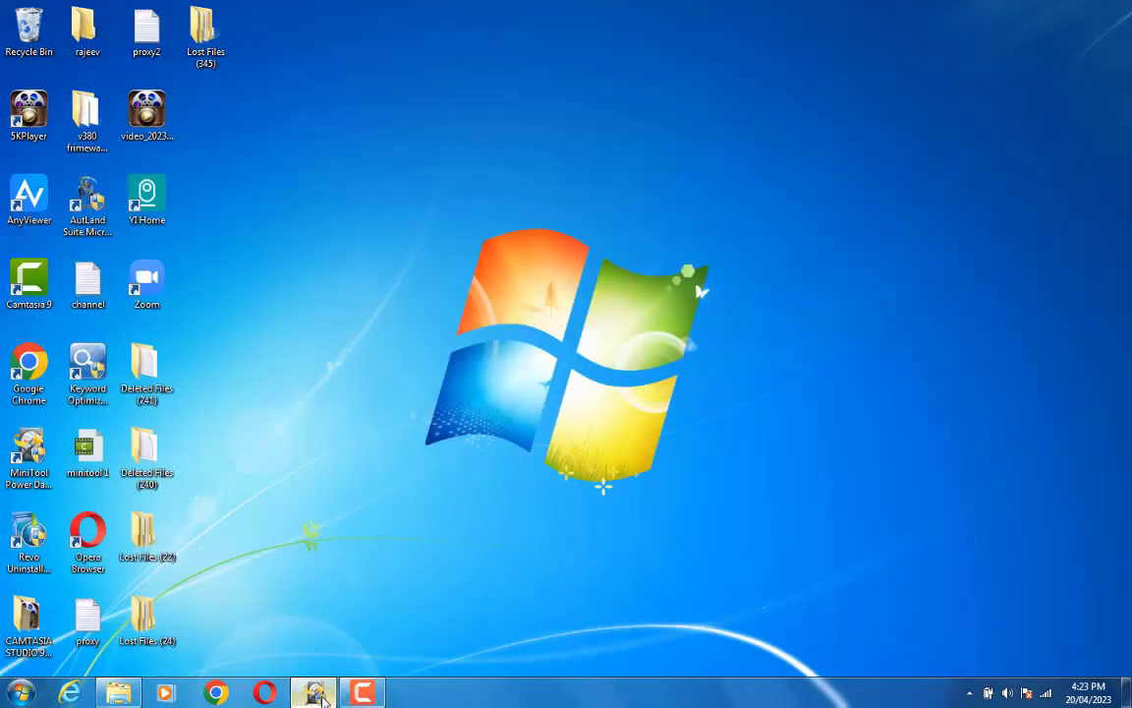
# Switch back to MiniTool Power Data Recovery and return to its home screen, cancelling the scan result export.
pyautogui.click(324, 699)
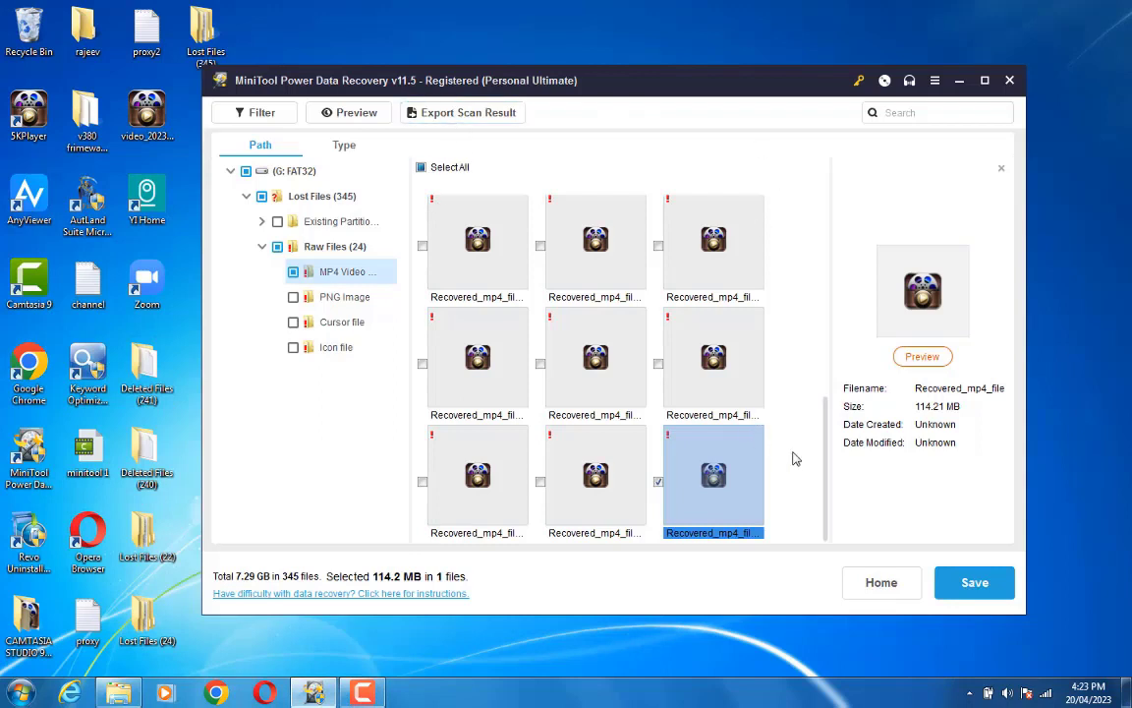
pyautogui.click(875, 586)
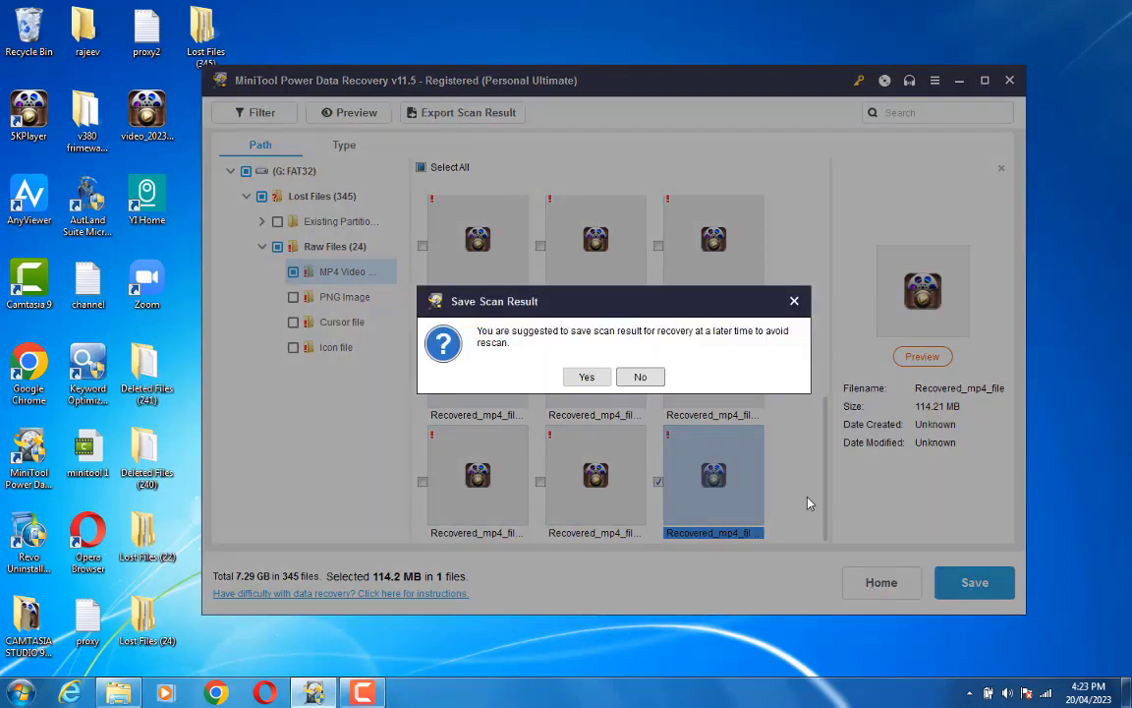
pyautogui.click(596, 381)
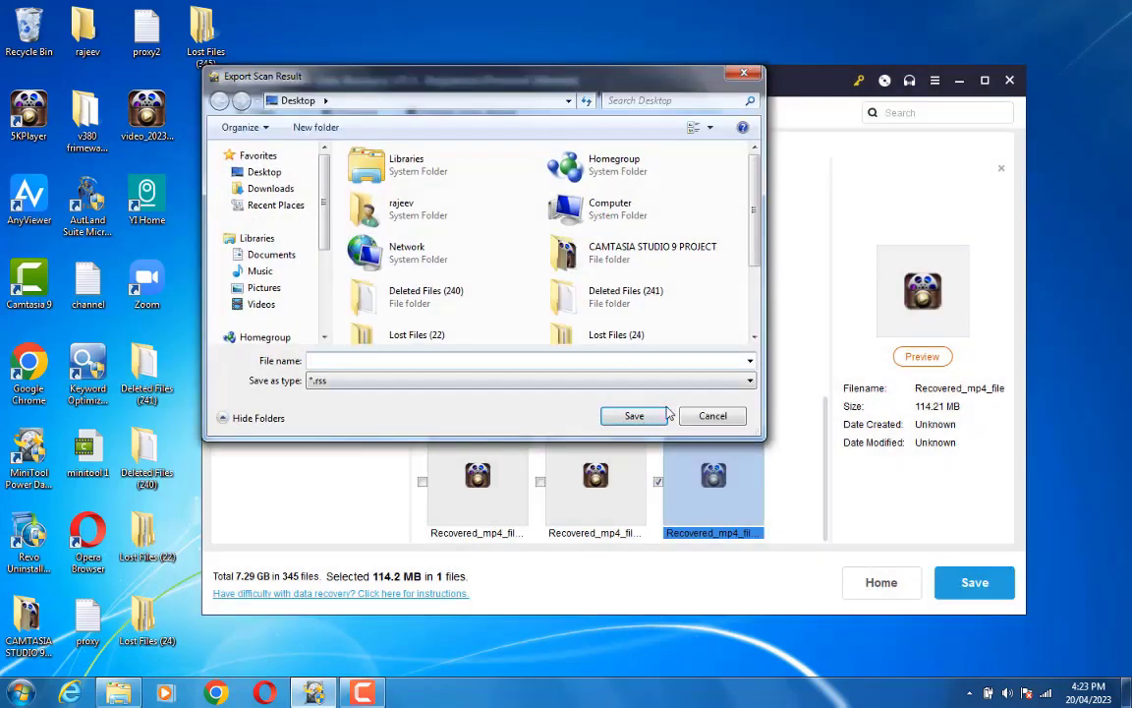
pyautogui.press('Escape')
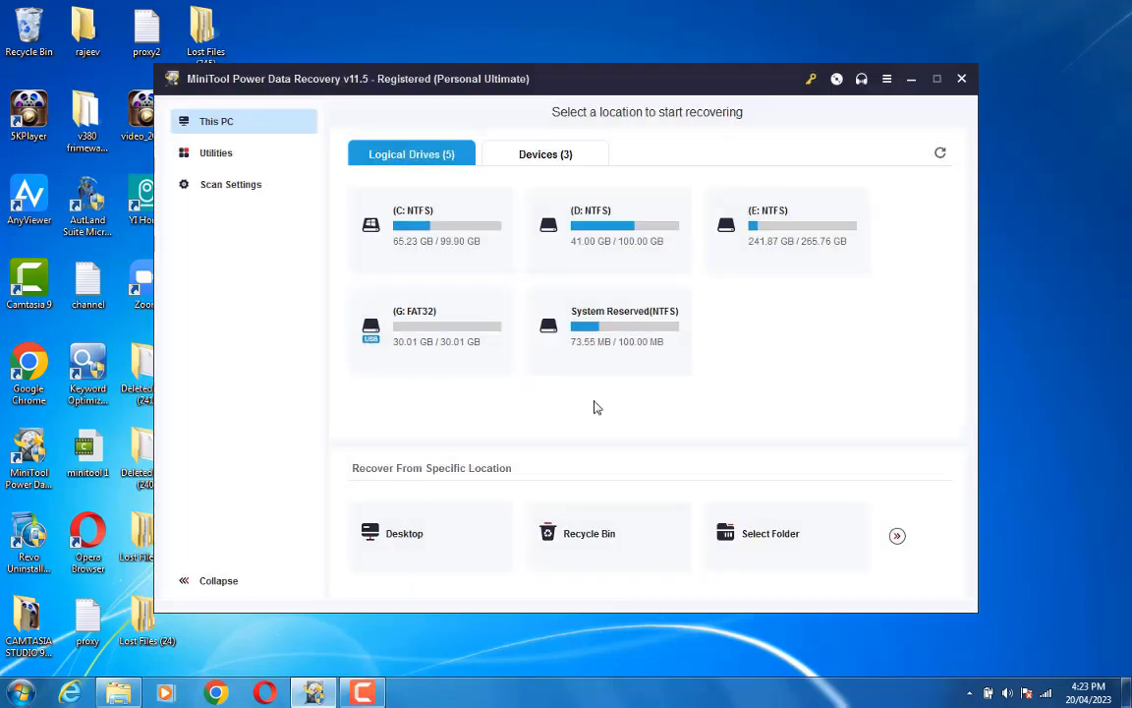
# Show the remaining specific recovery locations, and view the devices list before returning to the logical drives.
pyautogui.click(897, 535)
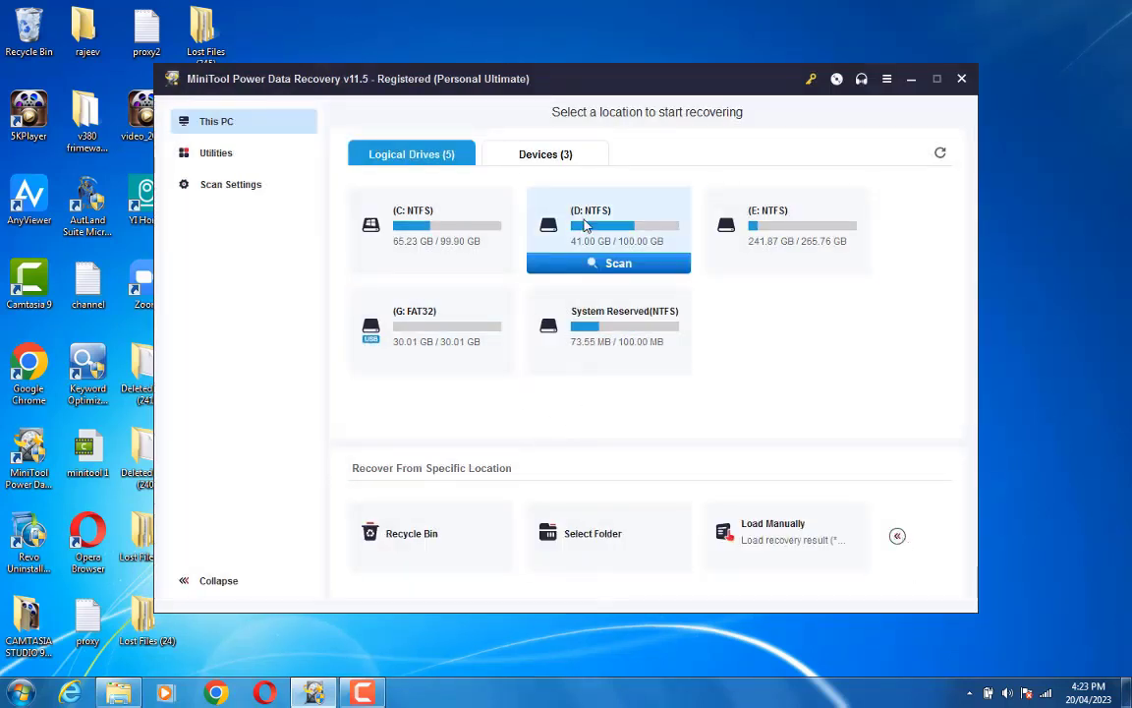
pyautogui.click(590, 155)
pyautogui.click(404, 154)
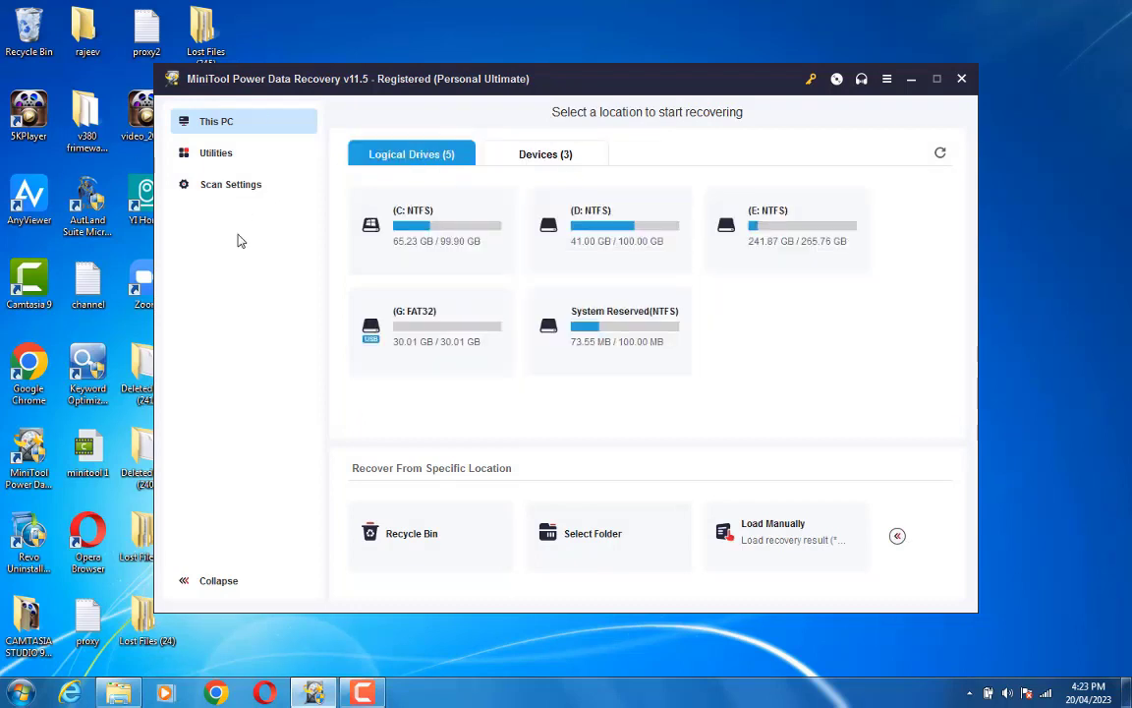